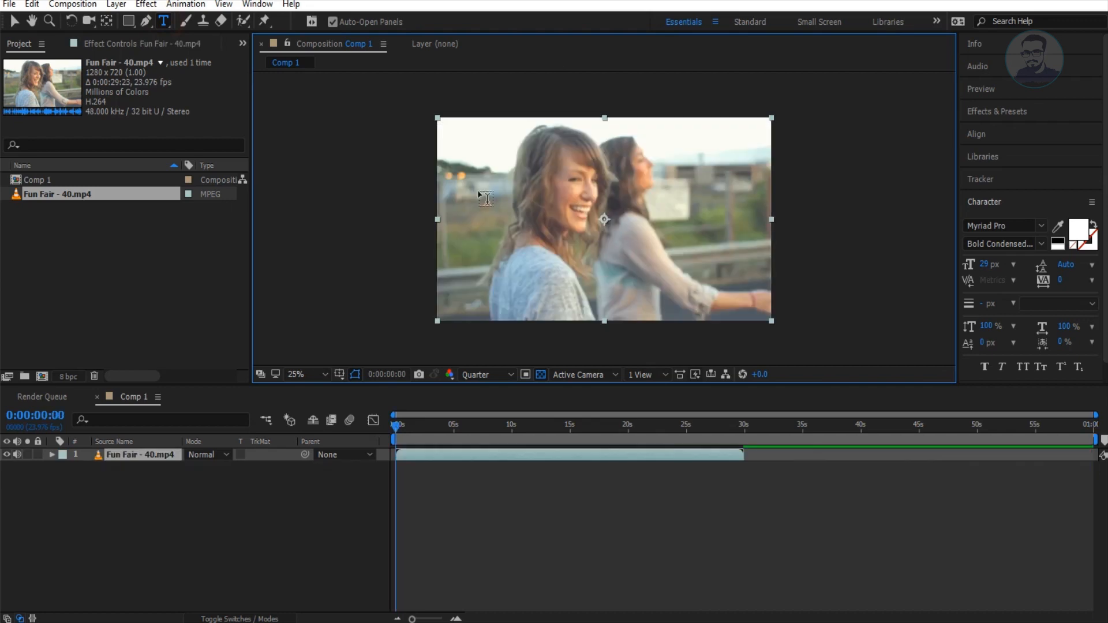
Add the two-line text "Amusement Park" near the lower-left corner of the video frame
click(455, 278)
text(Amusement Park)
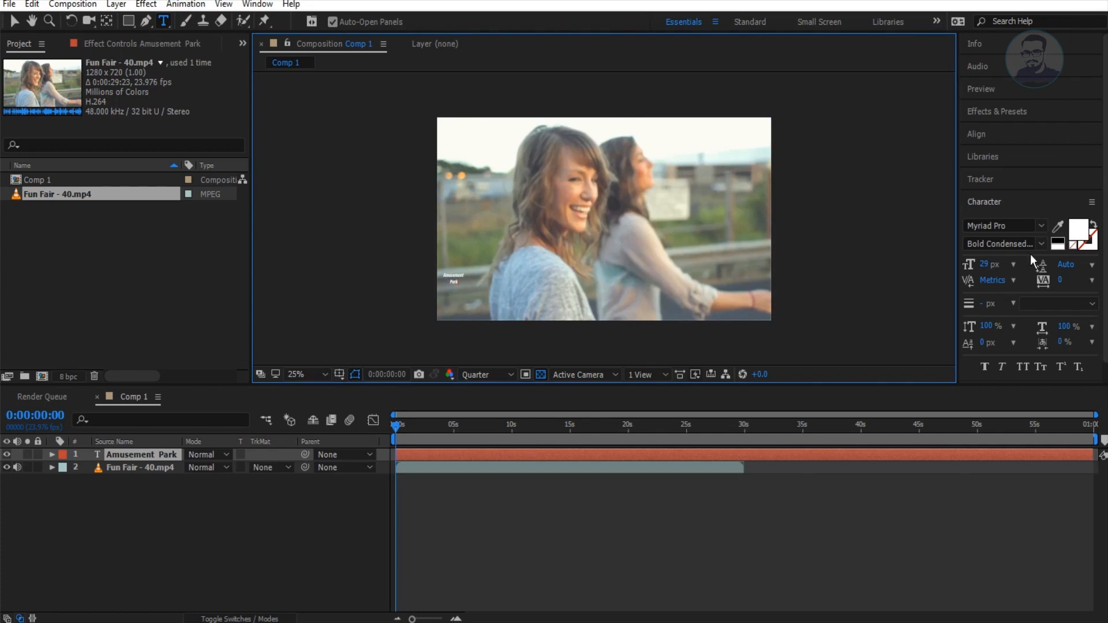
click(1009, 134)
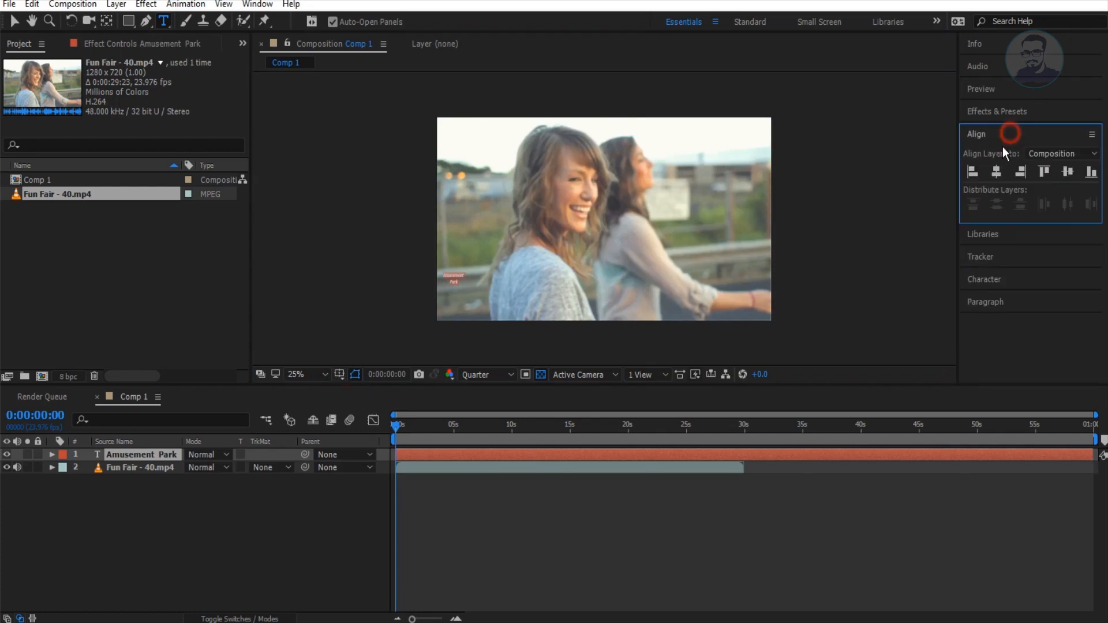
click(14, 20)
Scale the Amusement Park text layer to 280% and move it fully inside the frame
scroll(366, 273, up, 3)
key(space)
drag(350, 293, 697, 93)
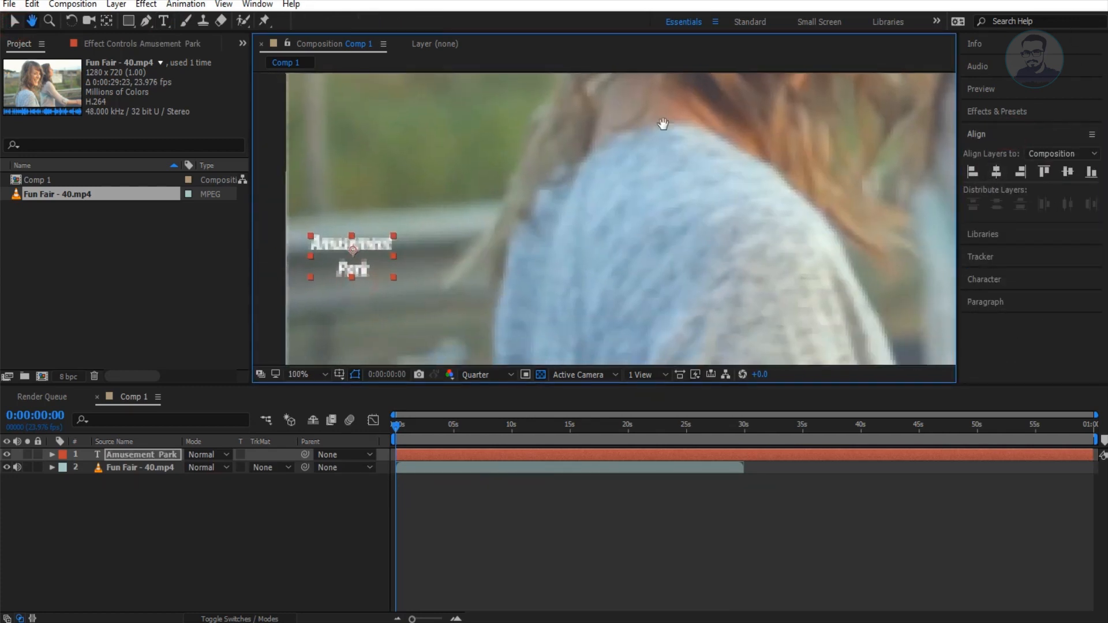
scroll(698, 94, down, 2)
key(s)
drag(223, 467, 248, 468)
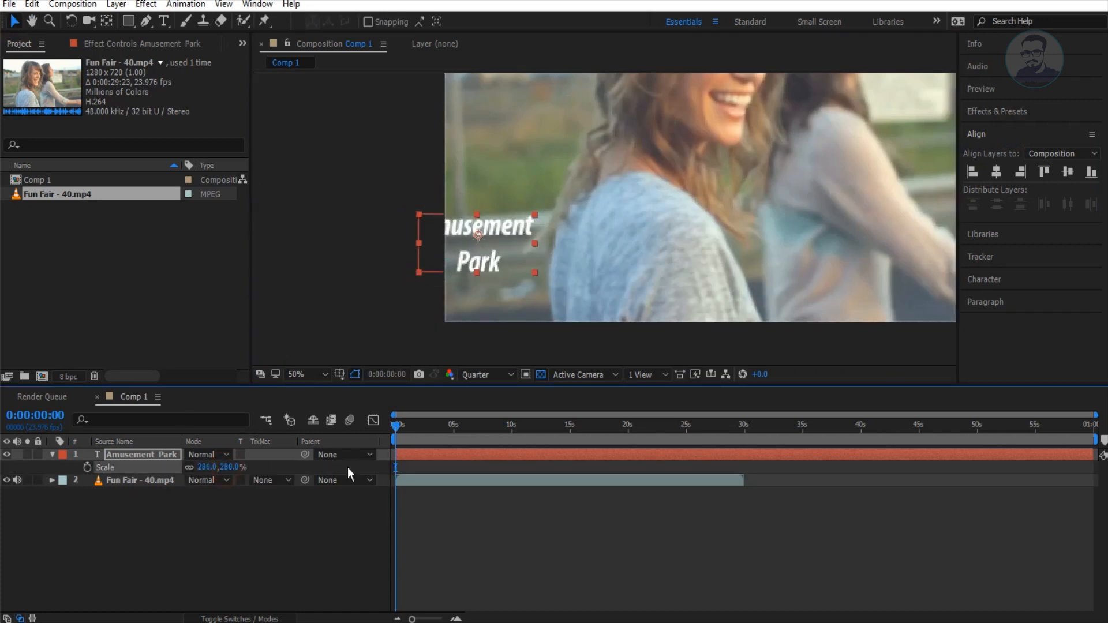
scroll(578, 157, down, 2)
key(space)
drag(578, 154, 512, 199)
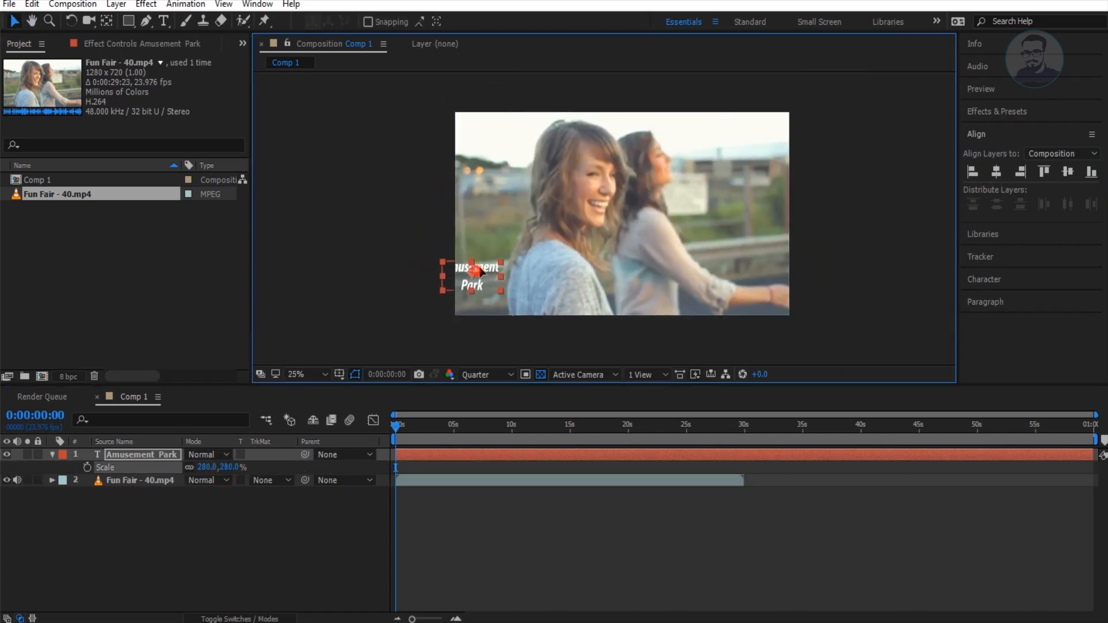
drag(477, 272, 518, 267)
Set the paragraph alignment of the Amusement Park text to left
click(990, 281)
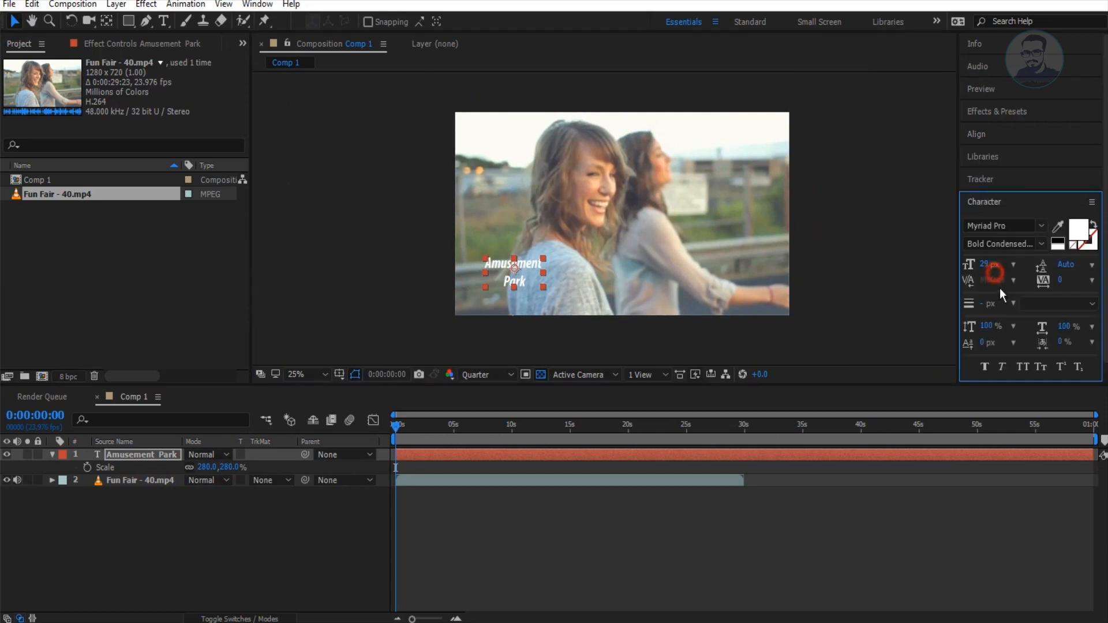
click(1000, 179)
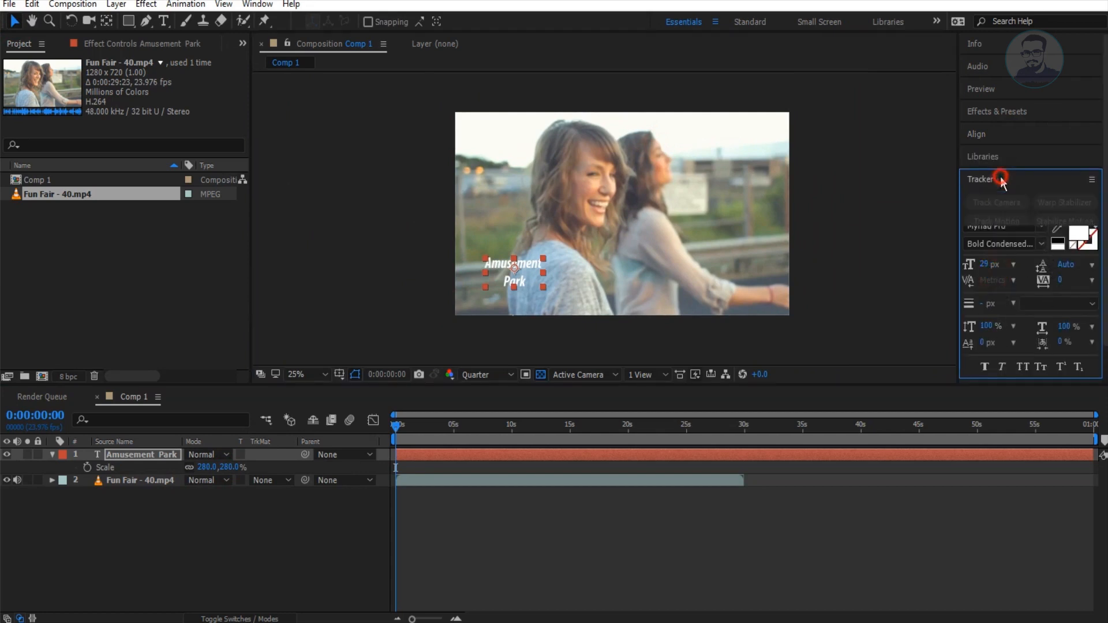
click(983, 156)
click(908, 189)
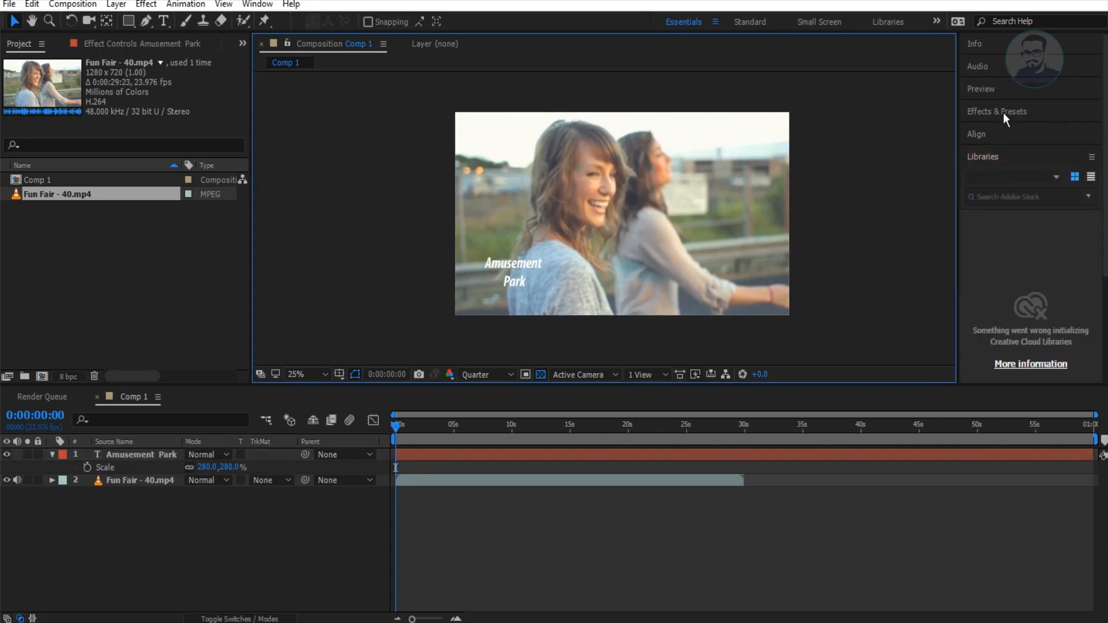
click(1006, 78)
click(988, 369)
click(972, 246)
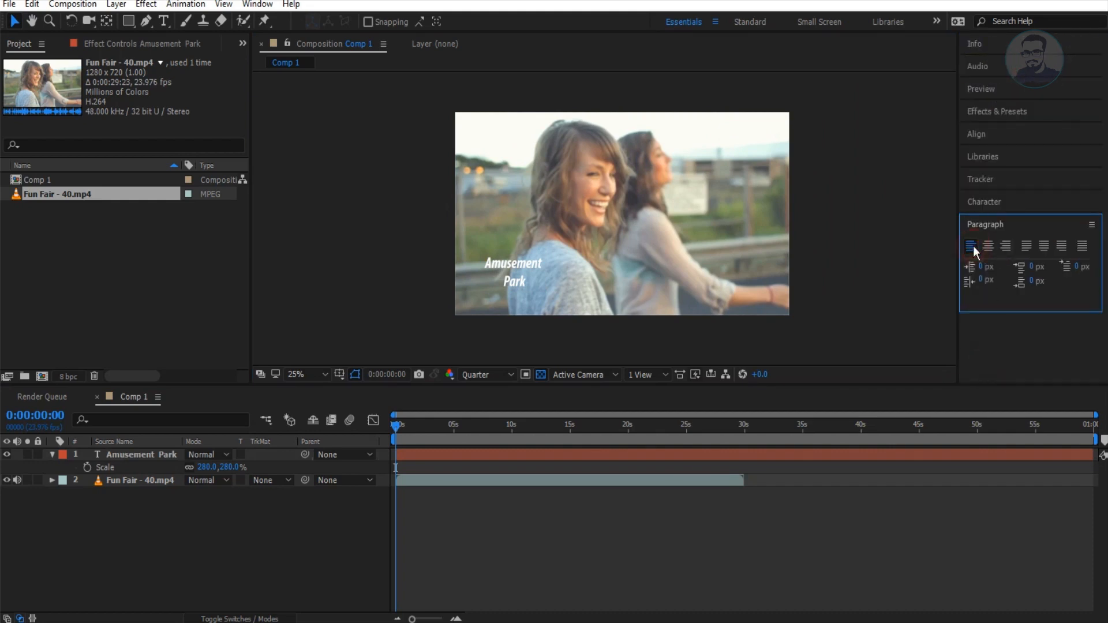
click(542, 261)
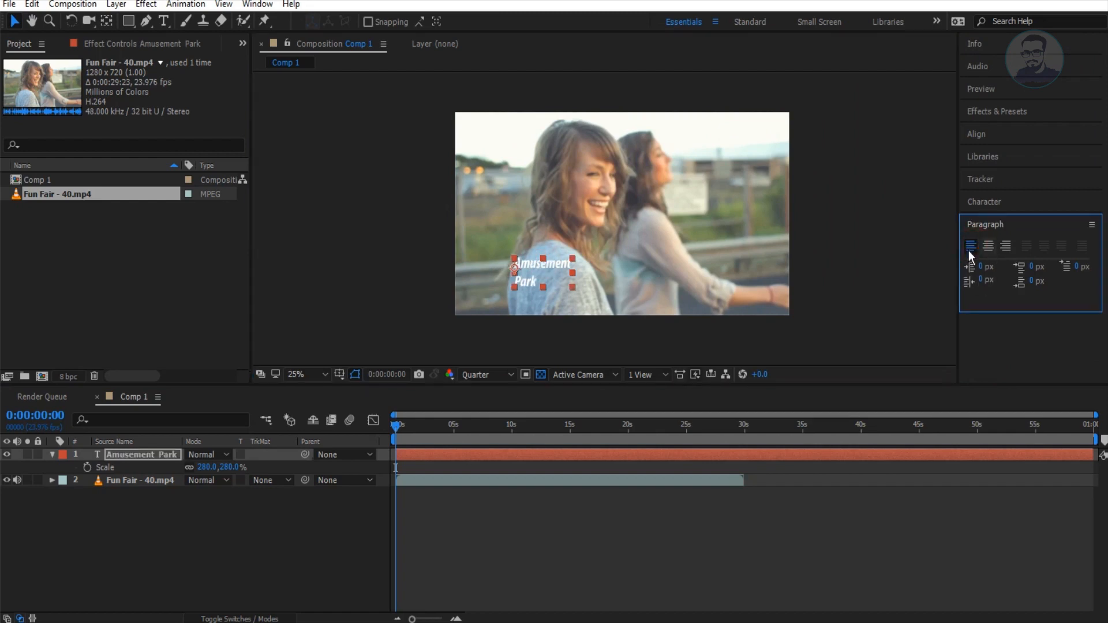
Centre the text layer's anchor point and place the text at the lower left of the frame
click(448, 289)
key(y)
mouse_move(520, 272)
mouse_down()
mouse_move(543, 272)
mouse_move(493, 282)
mouse_move(507, 283)
mouse_up()
click(391, 270)
key(v)
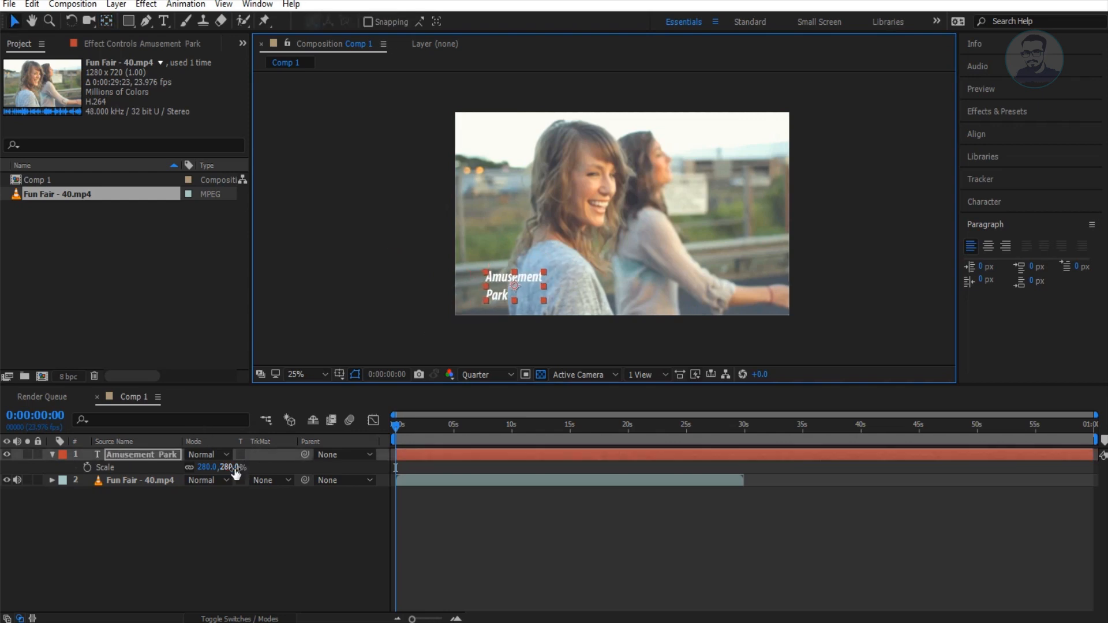
Enlarge the text layer to 377% scale and reposition it slightly within the frame's lower-left area
drag(235, 473, 291, 470)
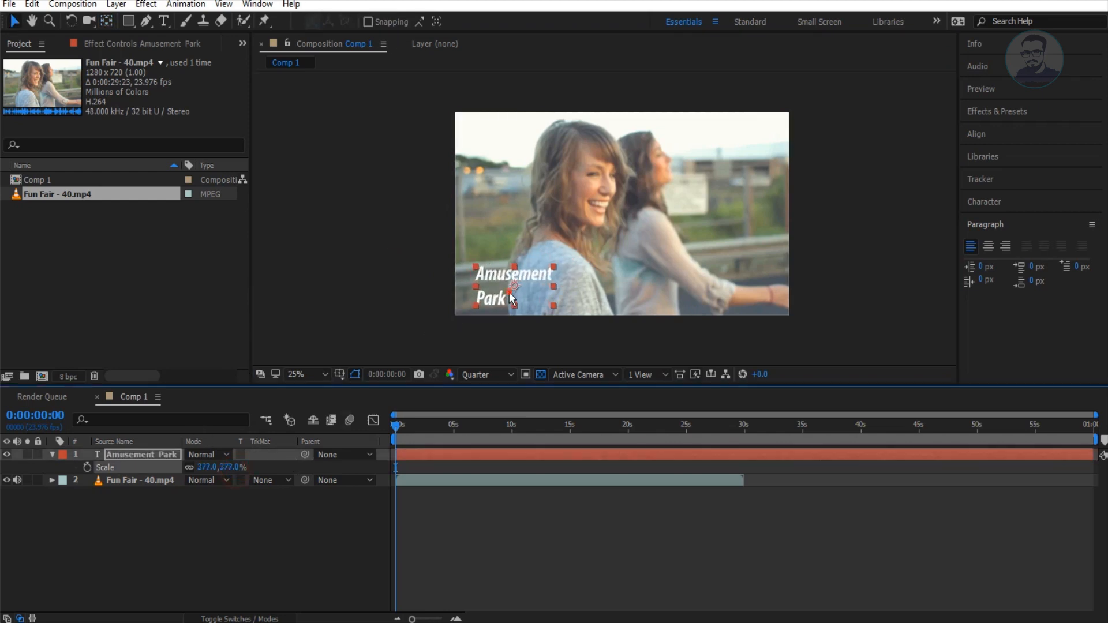
drag(510, 293, 508, 289)
click(325, 341)
drag(522, 282, 524, 286)
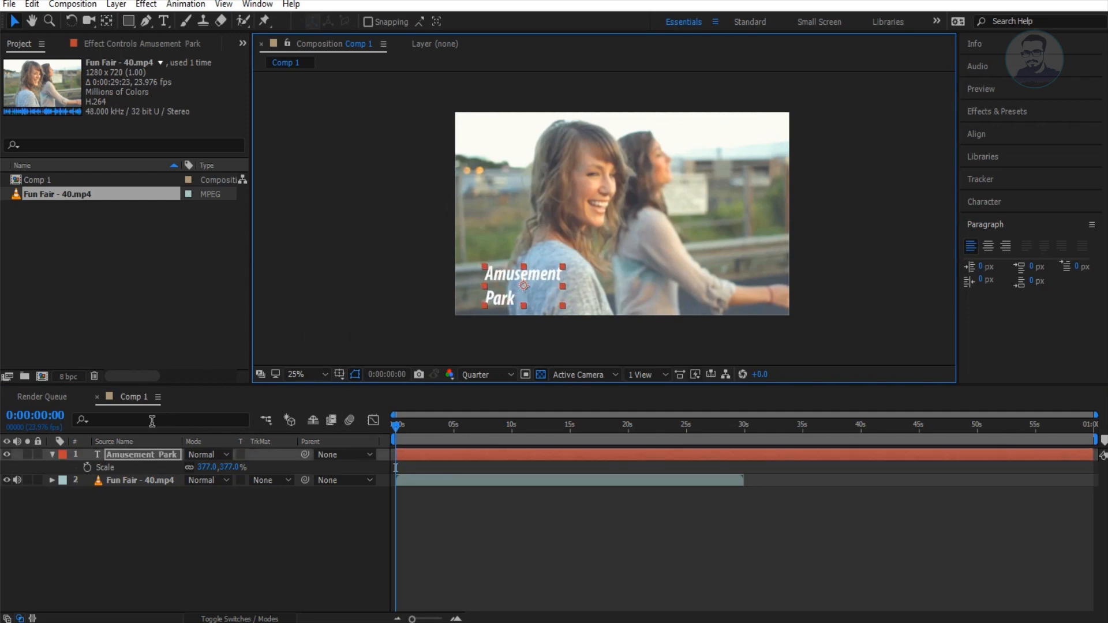
Move the text to the right part of the frame and draw a rectangle shape over the vacated lower-left area
click(51, 455)
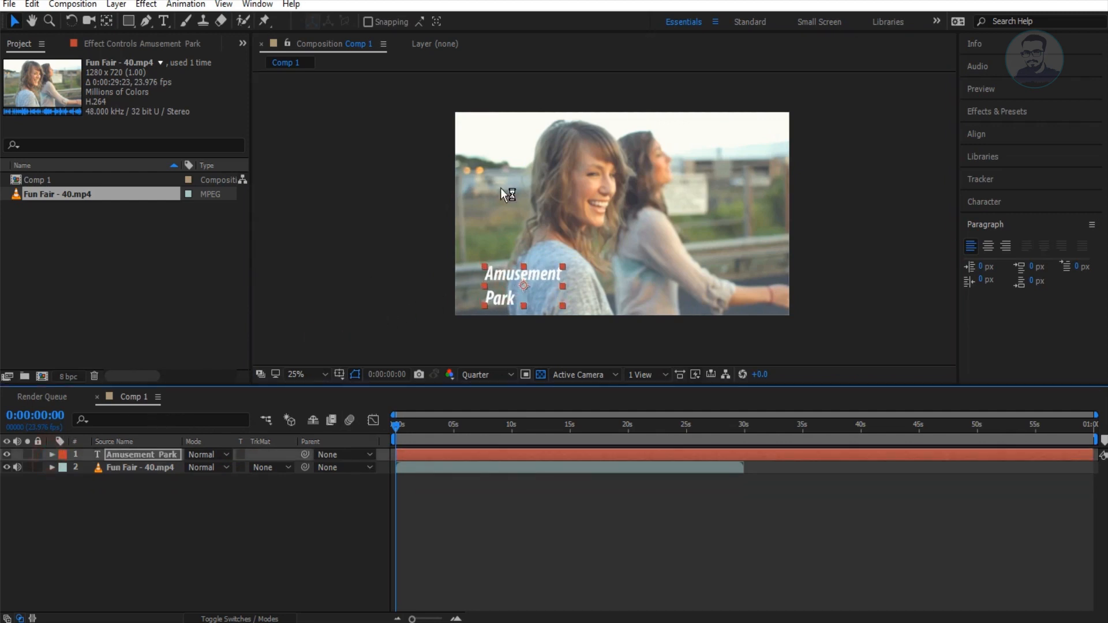
drag(525, 287, 719, 274)
click(128, 21)
click(501, 290)
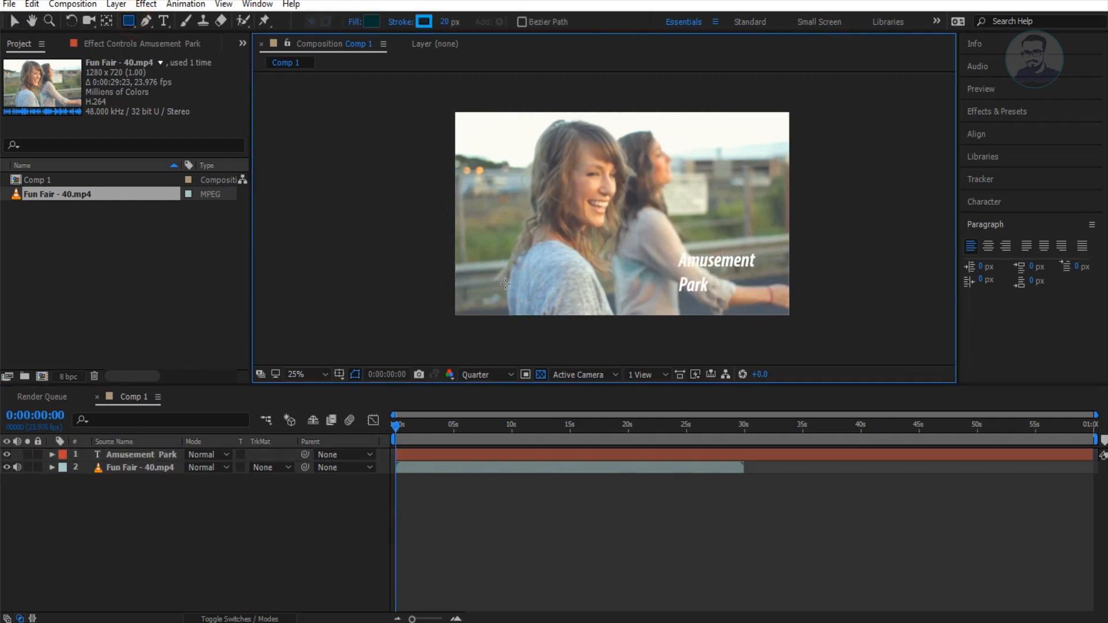
mouse_move(473, 244)
mouse_down()
mouse_move(548, 289)
mouse_move(616, 308)
mouse_up()
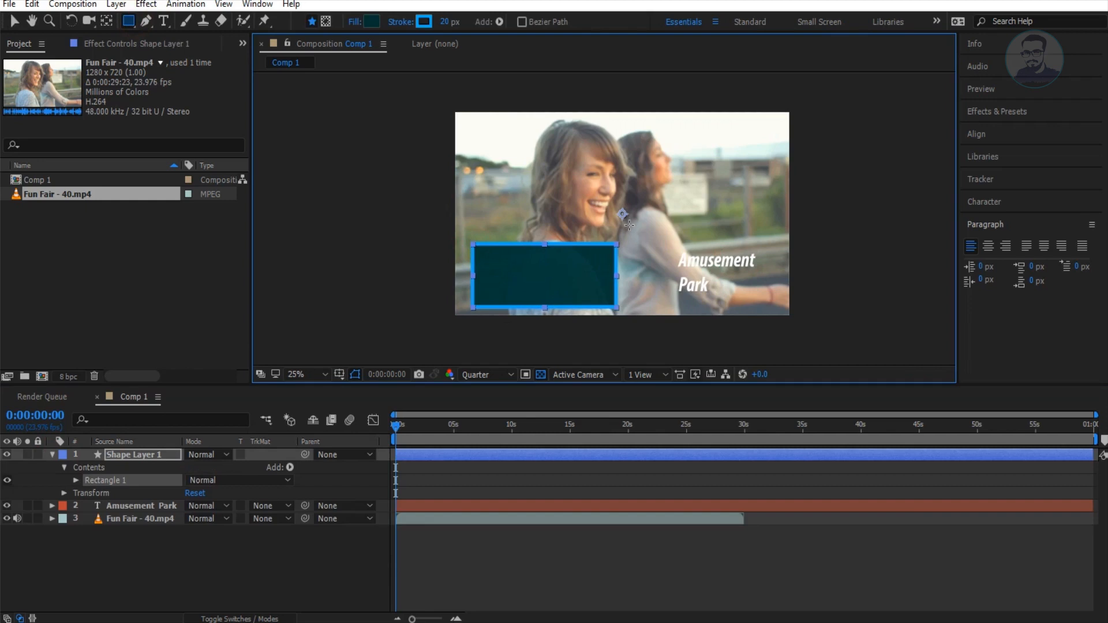
Centre the anchor point of the rectangle shape layer on the rectangle
key(y)
key(v)
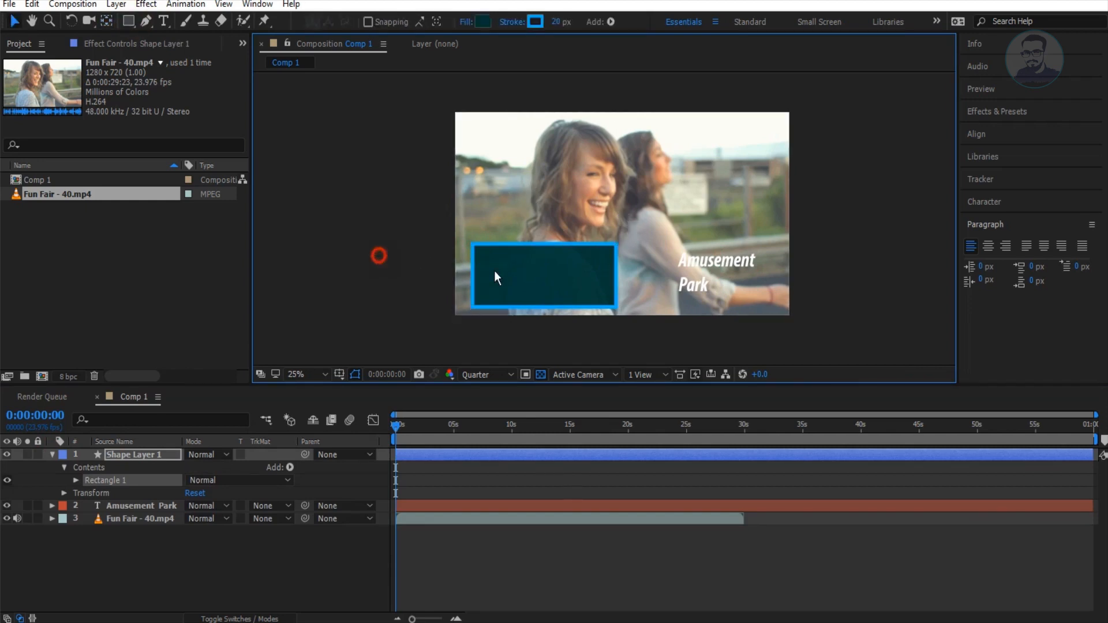
click(513, 271)
key(y)
key(ctrl+alt+Home)
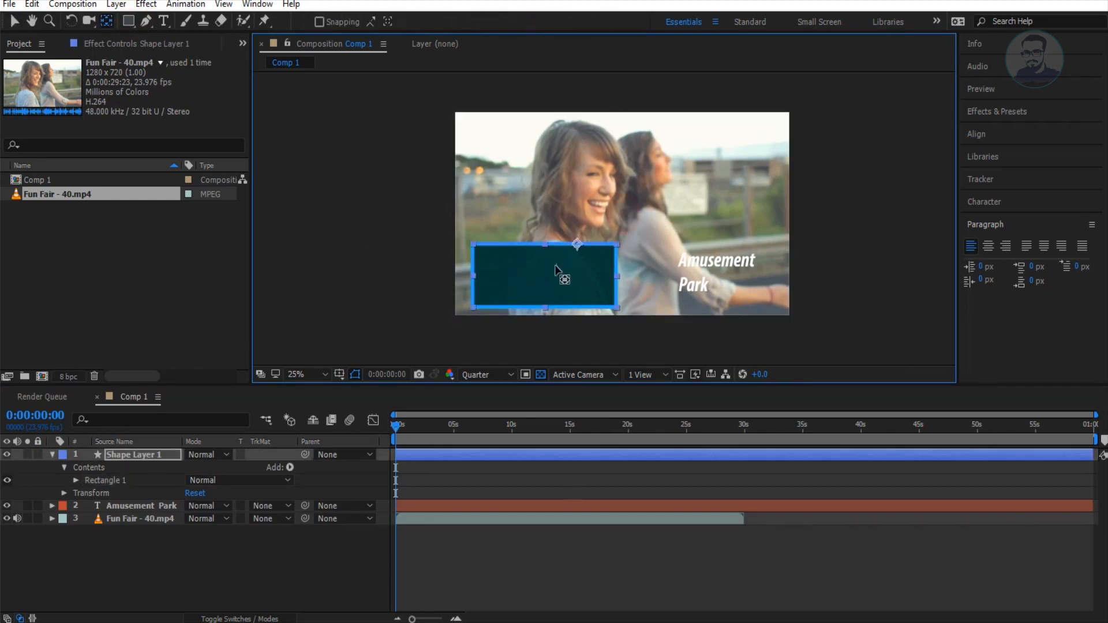
key(v)
click(514, 274)
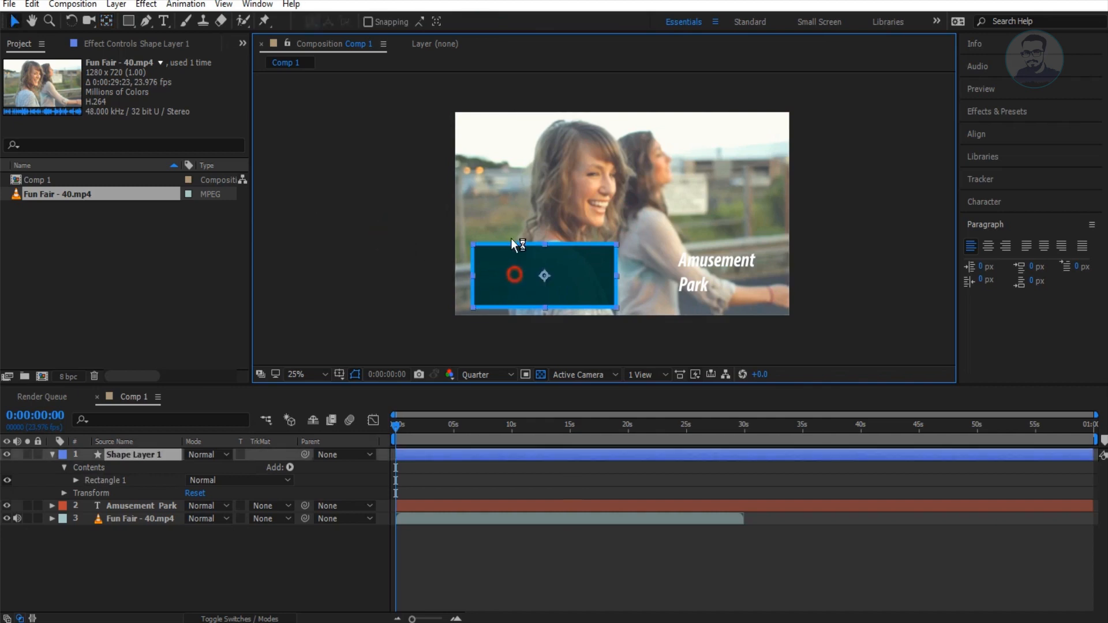
Set the rectangle's stroke width to 0 px, then widen and reposition it in the lower-left area
drag(565, 23, 494, 28)
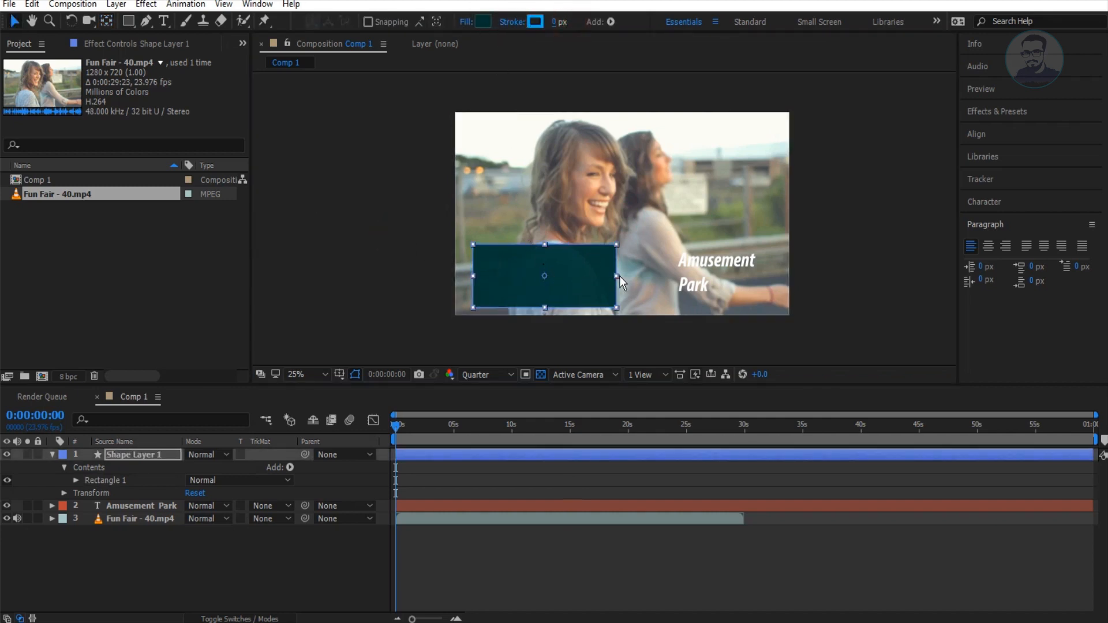
drag(619, 276, 632, 276)
mouse_move(552, 280)
mouse_down()
mouse_move(516, 283)
mouse_move(575, 282)
mouse_move(565, 281)
mouse_up()
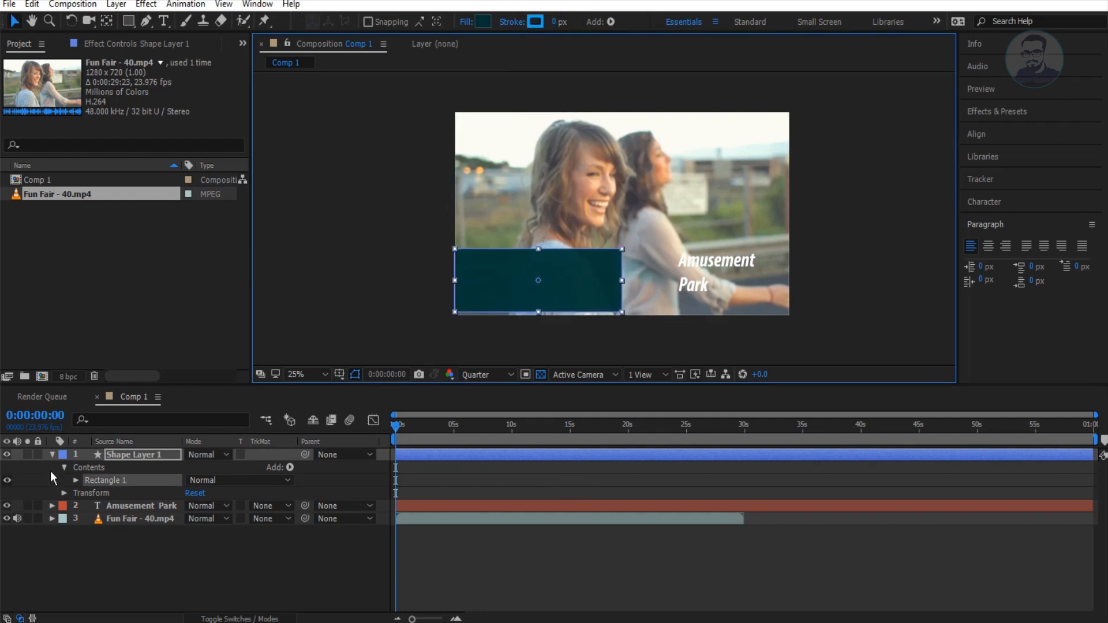
click(52, 455)
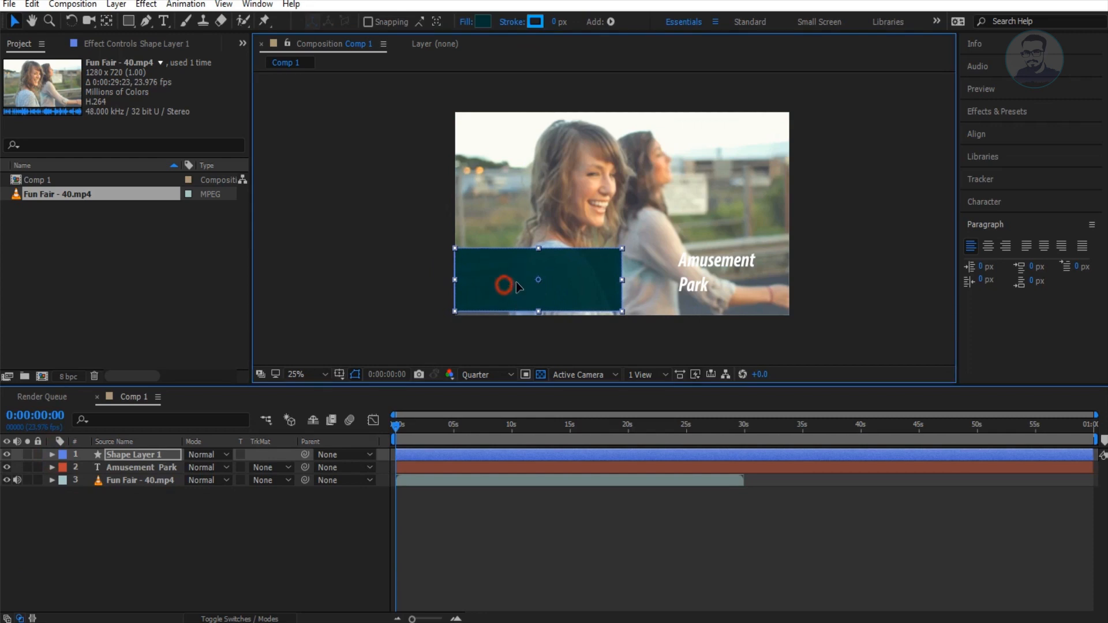
drag(516, 282, 531, 283)
Set the Amusement Park layer's track matte to Alpha, using the rectangle shape layer above as the matte
click(696, 266)
click(262, 467)
click(275, 504)
Keyframe the text's Position to slide in from beyond the frame's left edge at 0:00:00:00 to the matte area at 0:00:02:19
drag(711, 273, 433, 276)
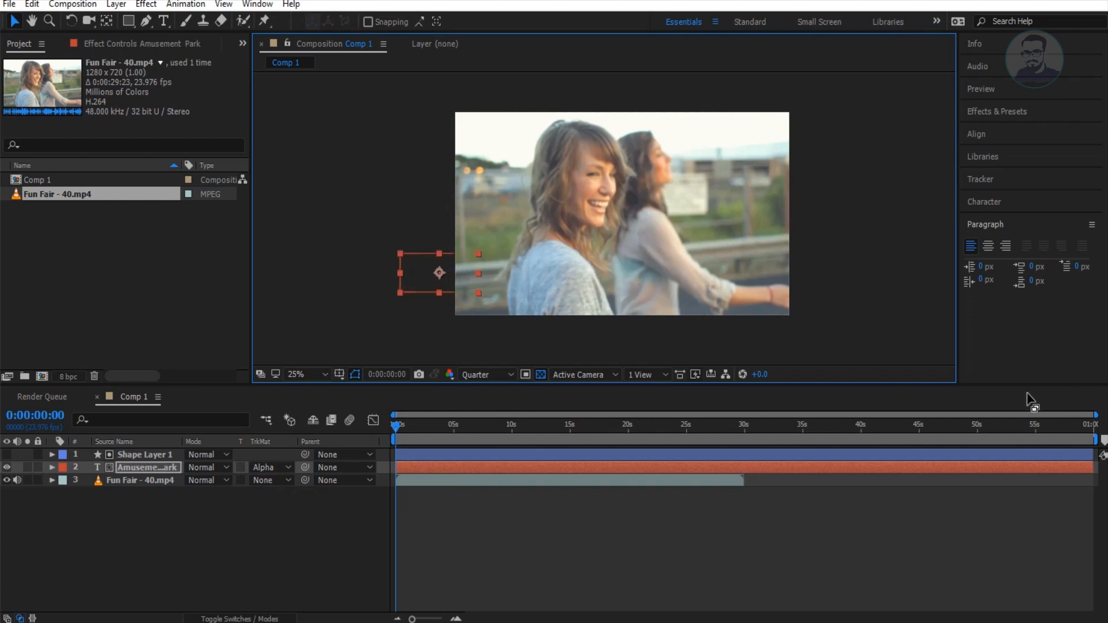
key(p)
click(88, 480)
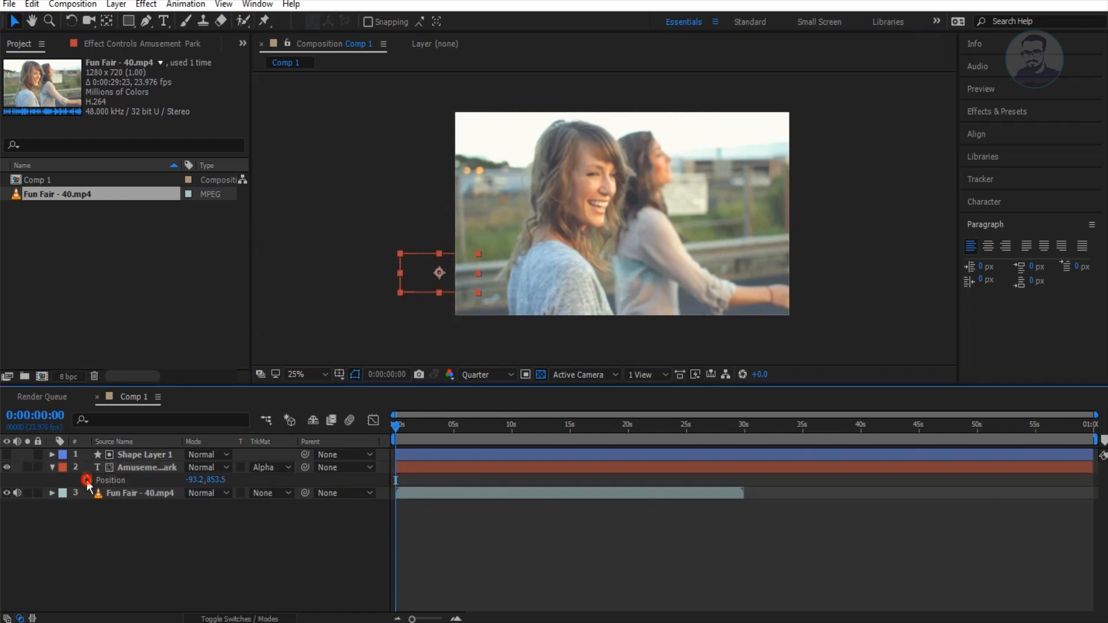
drag(397, 429, 428, 432)
drag(442, 275, 532, 282)
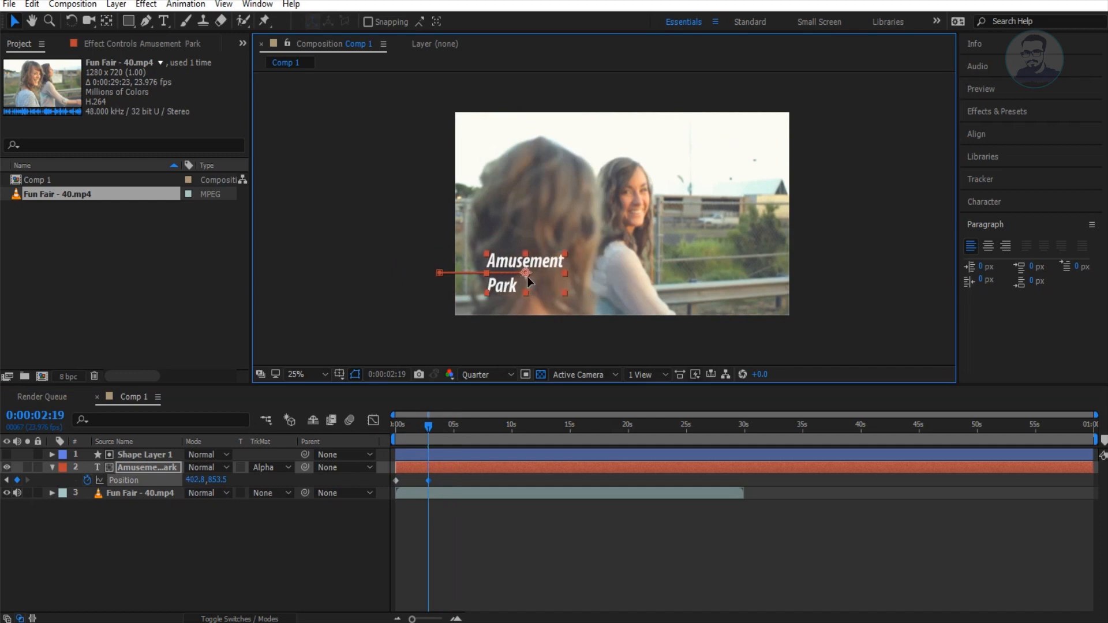
drag(423, 424, 383, 428)
click(53, 468)
click(145, 533)
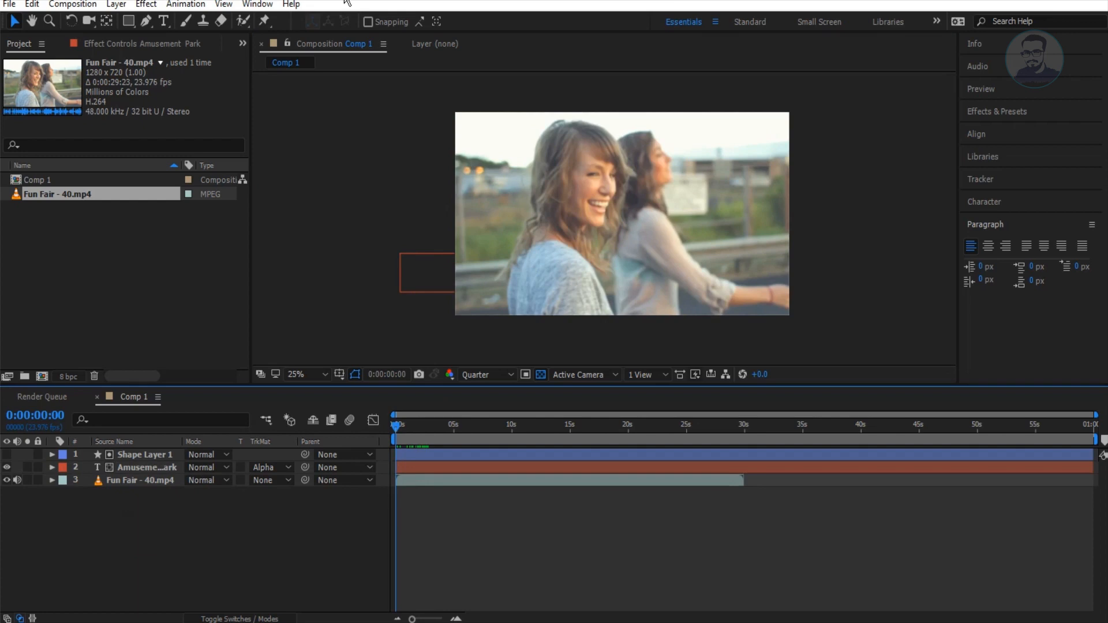
Reveal the text layer's keyframes and draw a narrow vertical rounded rectangle in the upper-left part of the frame
key(u)
click(127, 24)
mouse_move(128, 24)
mouse_down()
mouse_move(162, 70)
mouse_move(186, 44)
mouse_up()
drag(488, 155, 483, 175)
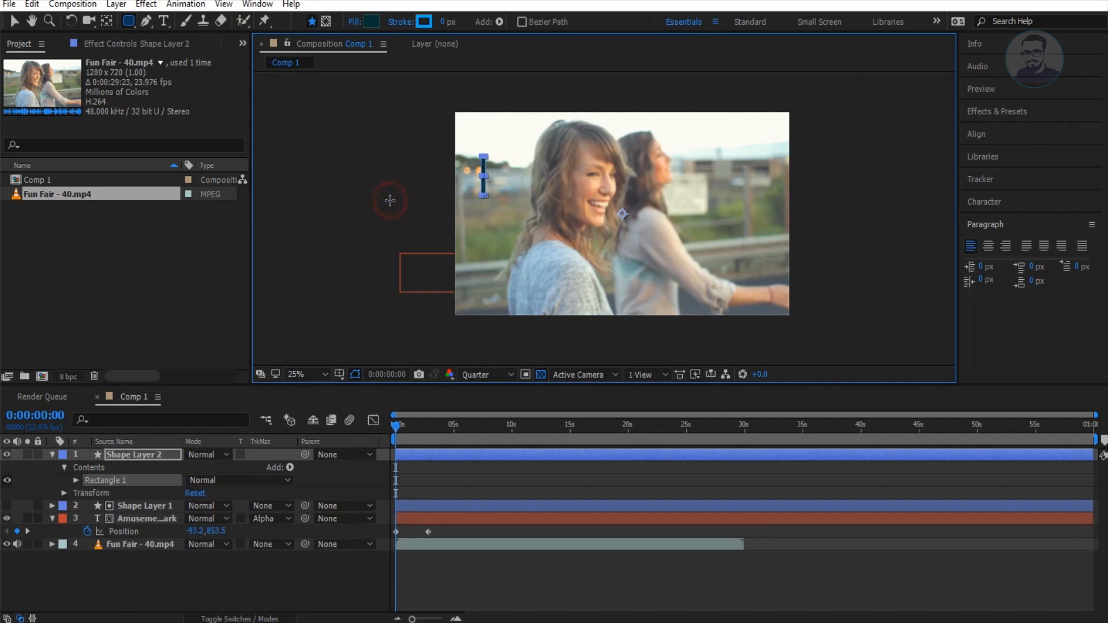
key(v)
click(384, 180)
Centre the vertical bar's anchor point on the shape and make the bar thinner
key(period)
key(period)
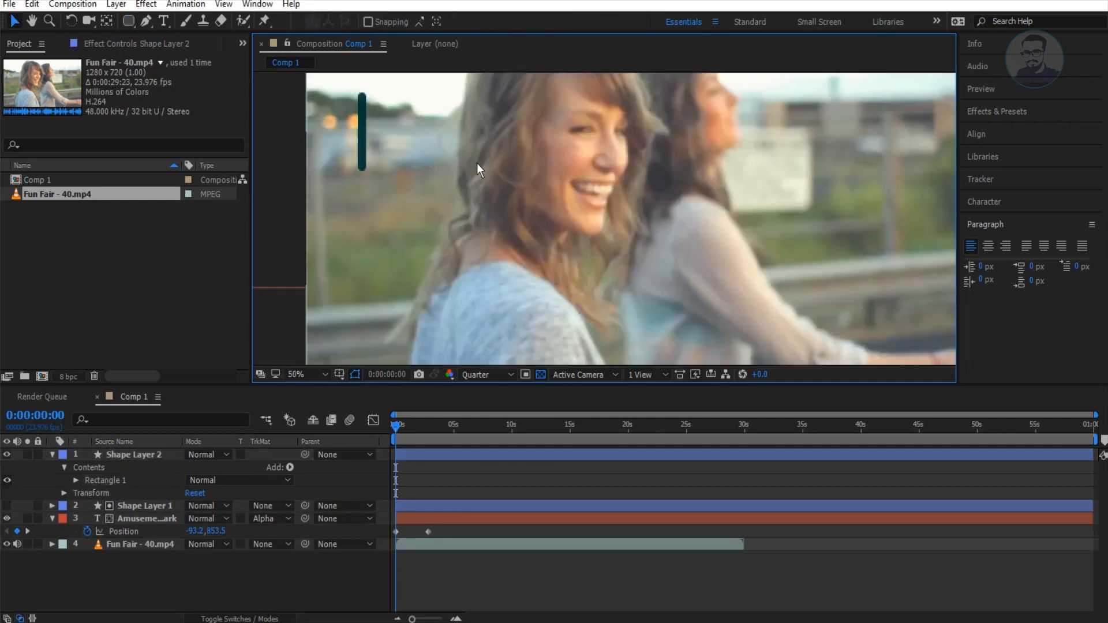
click(360, 144)
key(y)
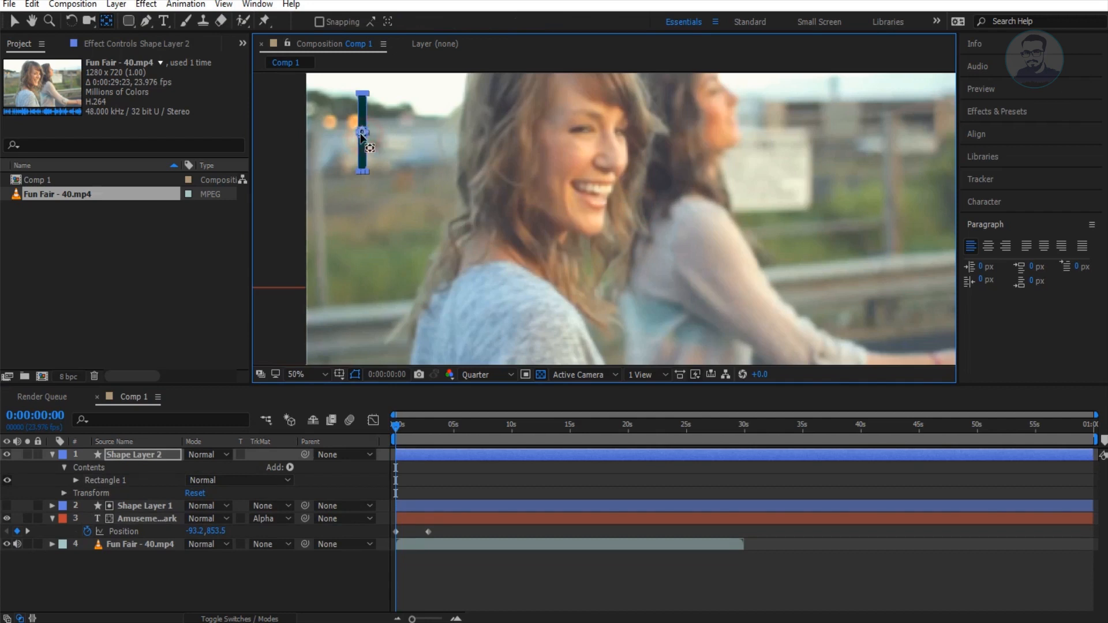
key(period)
drag(359, 131, 679, 302)
key(v)
drag(472, 216, 468, 221)
key(comma)
key(comma)
click(612, 262)
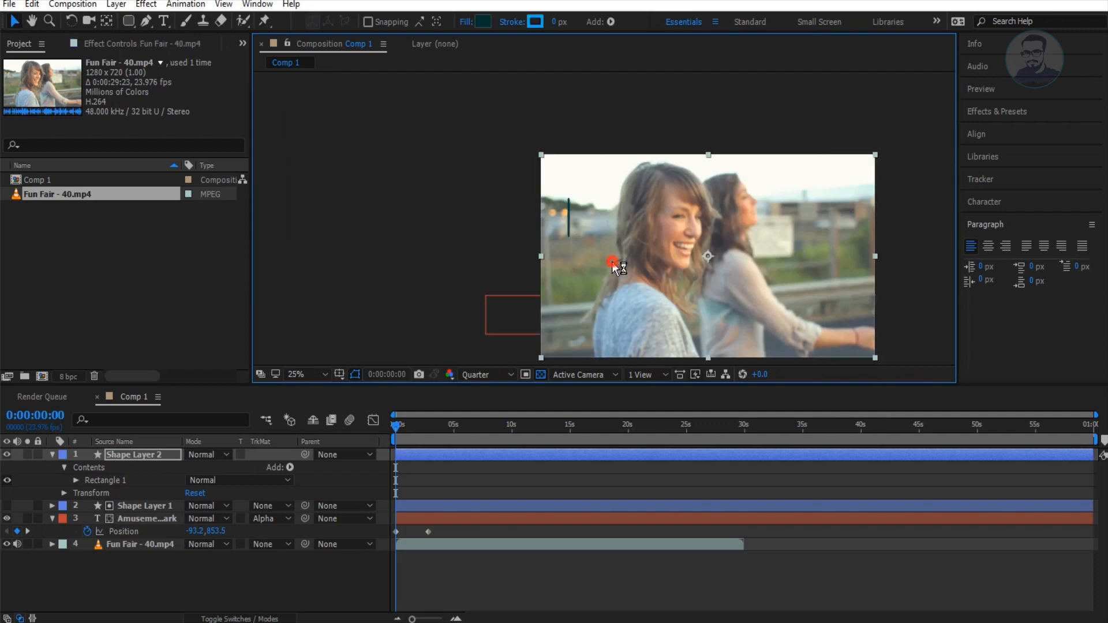
Move the thin vertical bar to the left edge of the text reveal, checking the alignment at 0:00:02:04
click(131, 455)
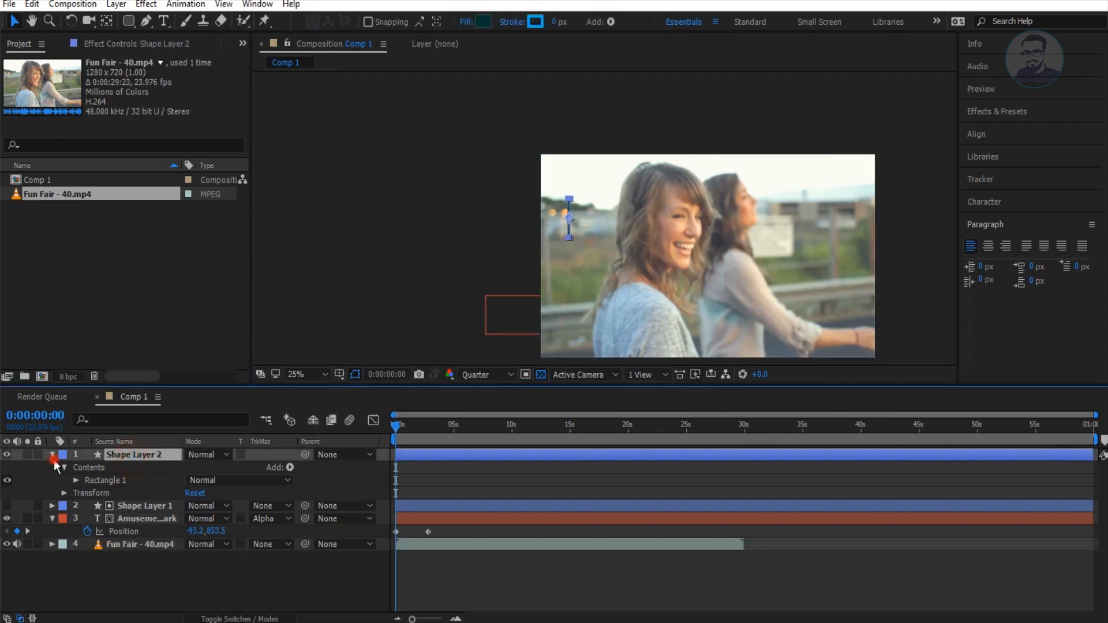
click(52, 456)
drag(569, 218, 559, 321)
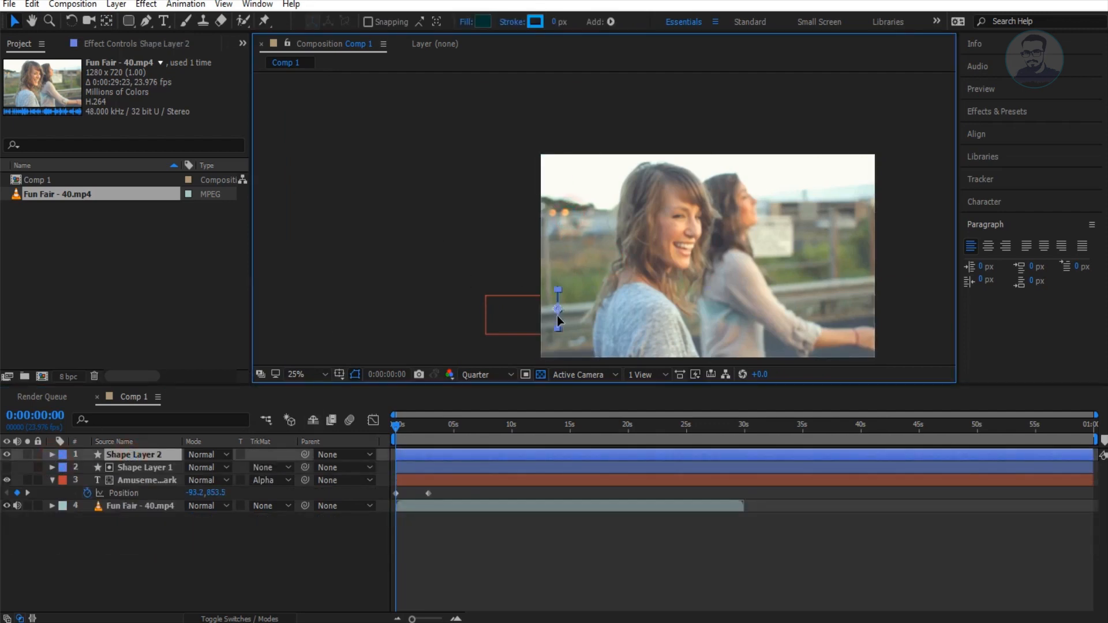
mouse_move(396, 426)
mouse_down()
mouse_move(429, 428)
mouse_move(418, 426)
mouse_up()
scroll(495, 265, up, 1)
key(h)
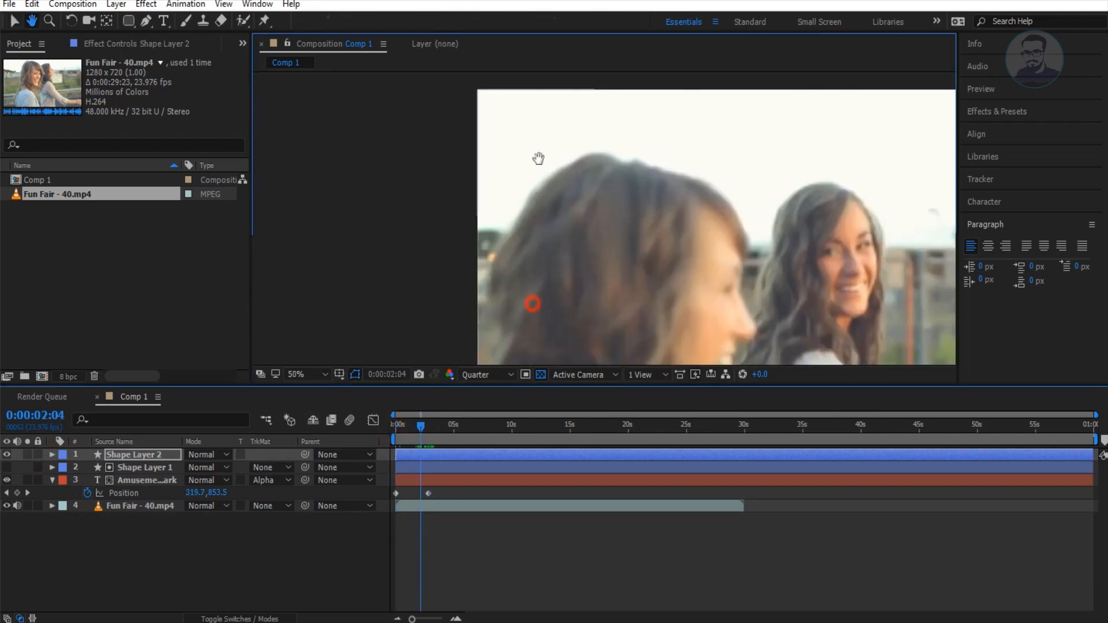
key(v)
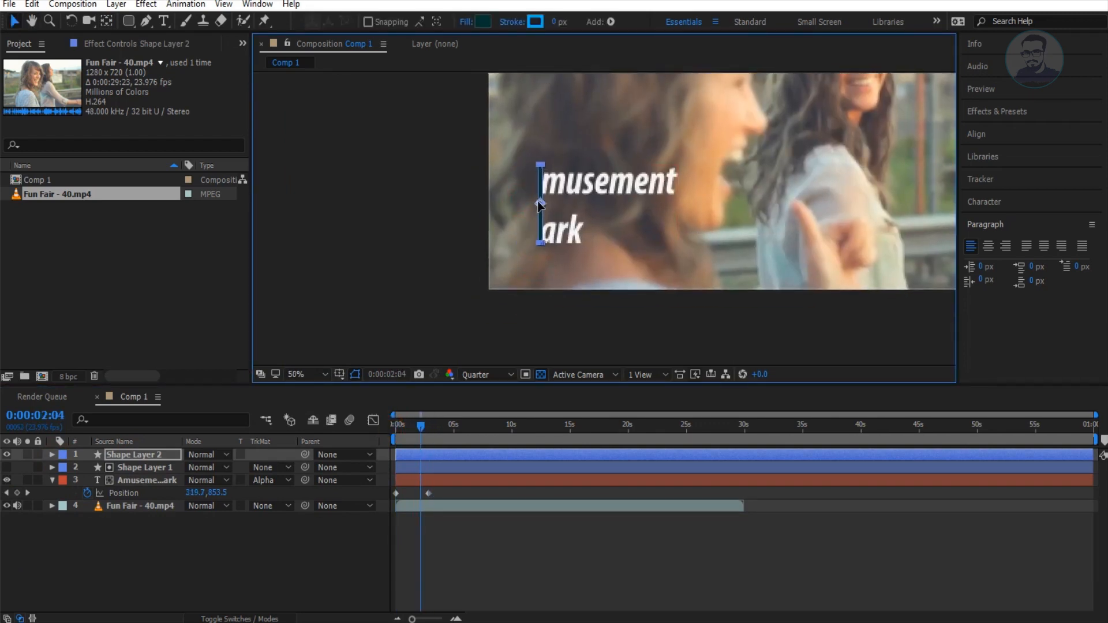
Change the vertical bar's fill colour to white
click(483, 21)
click(255, 404)
key(Return)
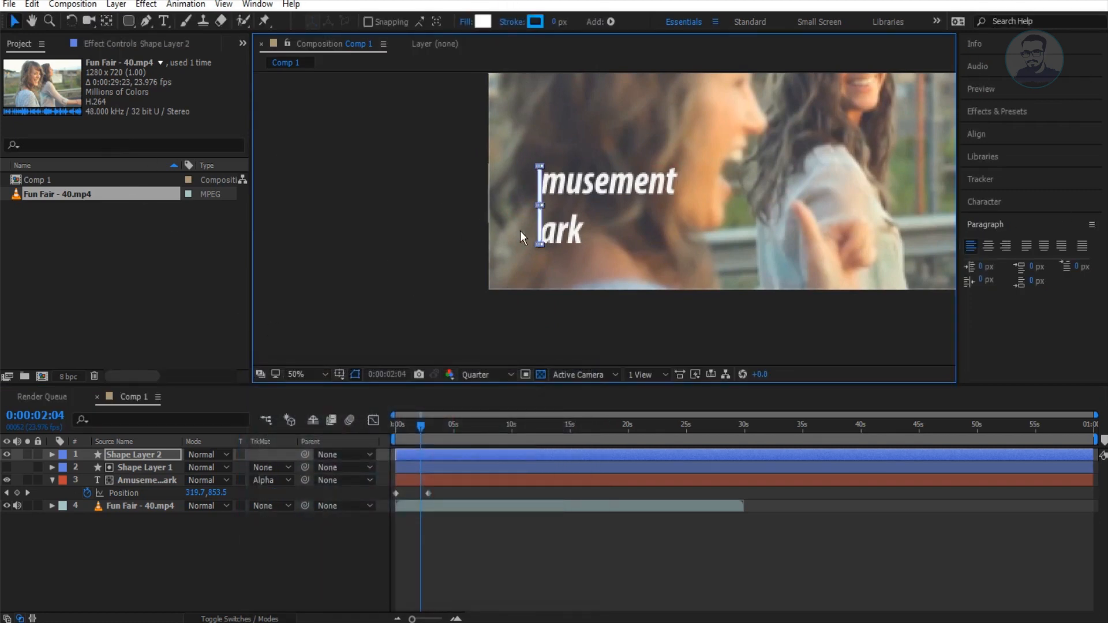
Lengthen the white vertical bar slightly beyond the text at both ends and check it at 0:00:03:11
drag(540, 244, 539, 255)
click(363, 287)
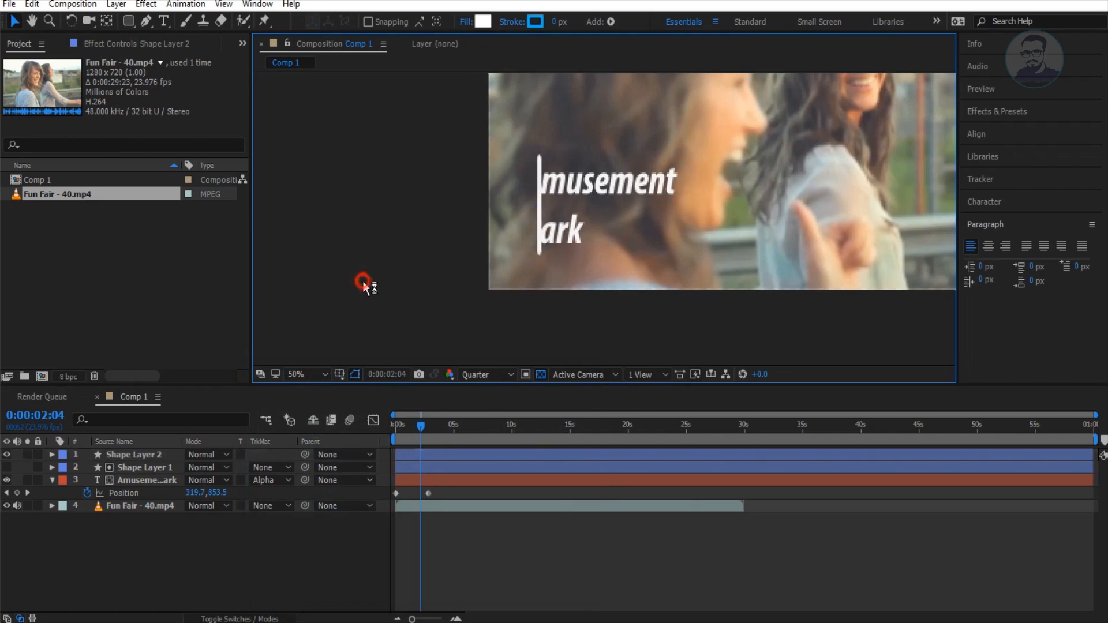
mouse_move(420, 432)
mouse_down()
mouse_move(398, 431)
mouse_move(436, 439)
mouse_move(403, 430)
mouse_move(435, 427)
mouse_up()
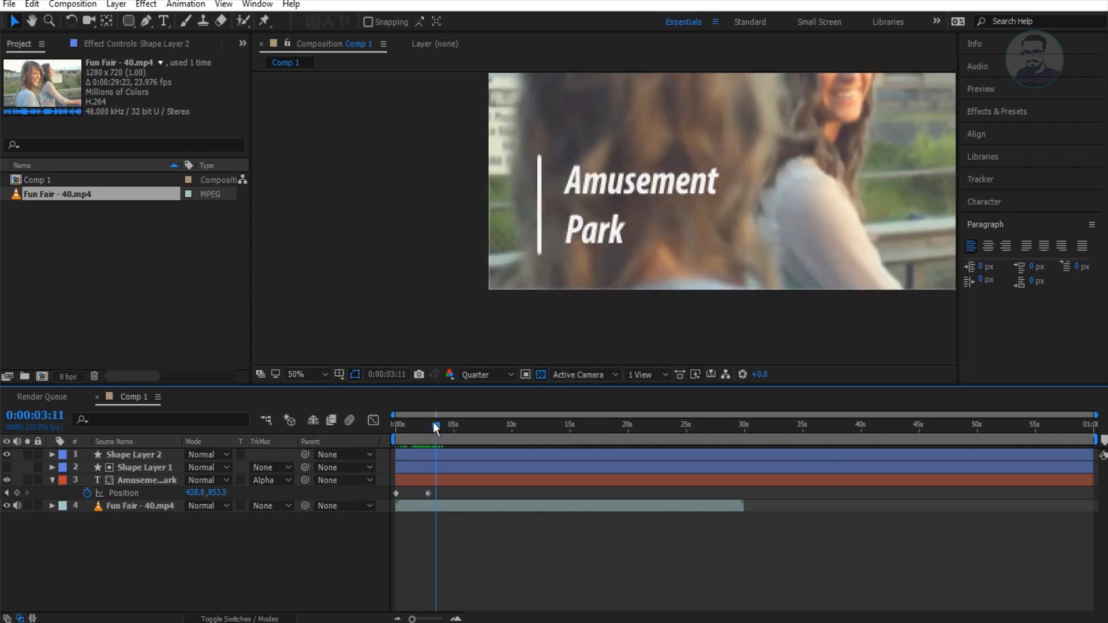
Collapse the text layer's properties and delete the vertical bar's shape layer
click(122, 455)
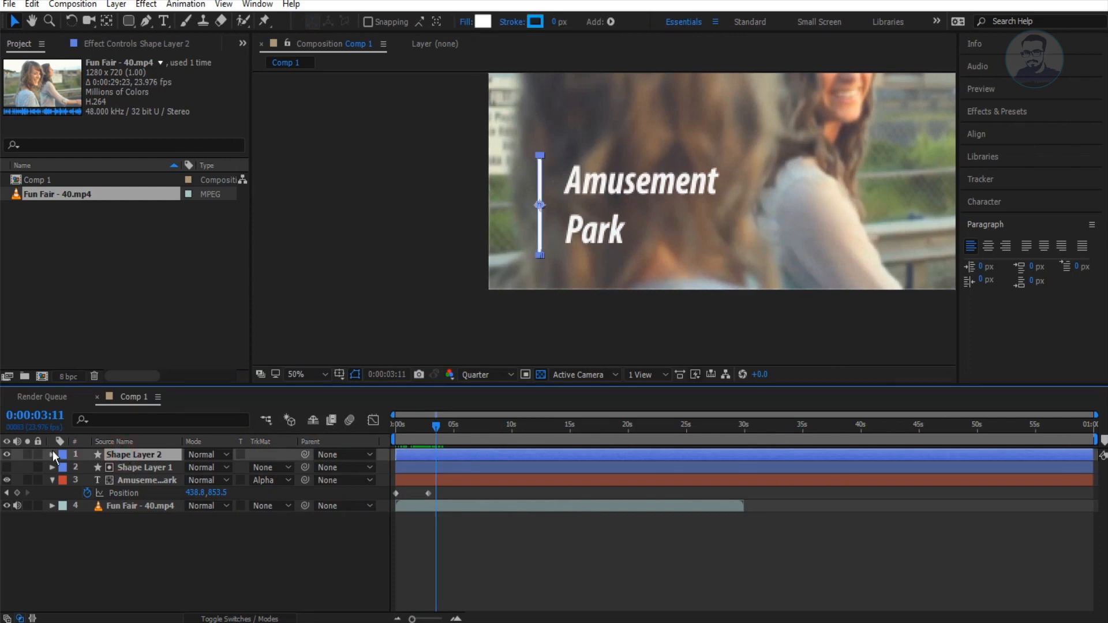
click(52, 480)
key(Delete)
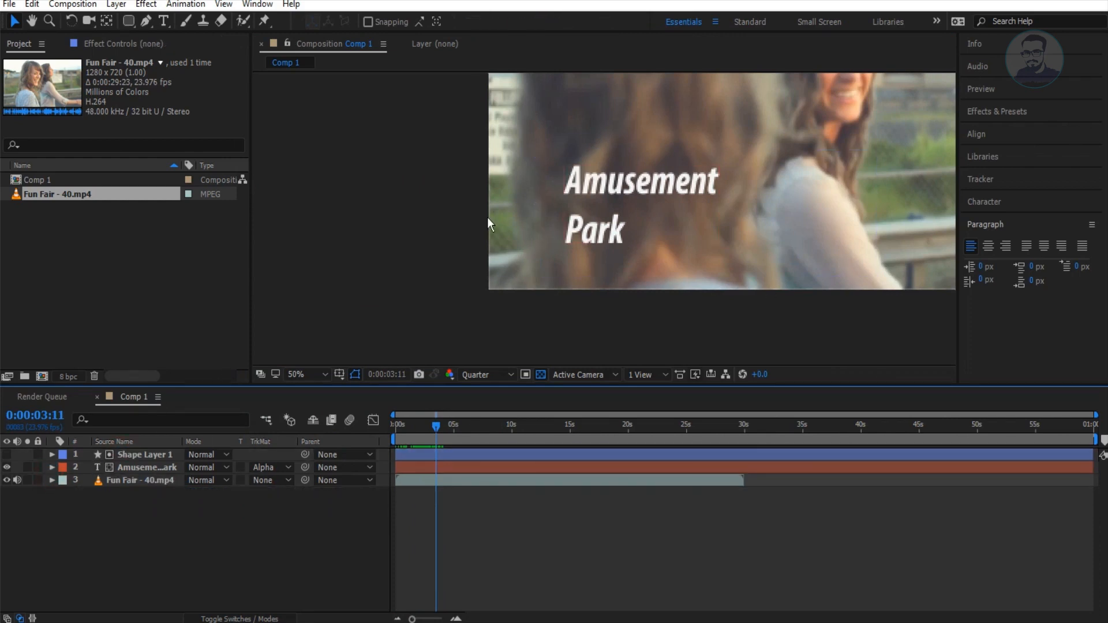
Draw a straight vertical line just left of the title with the Pen tool, using a 4 px stroke
key(g)
click(548, 154)
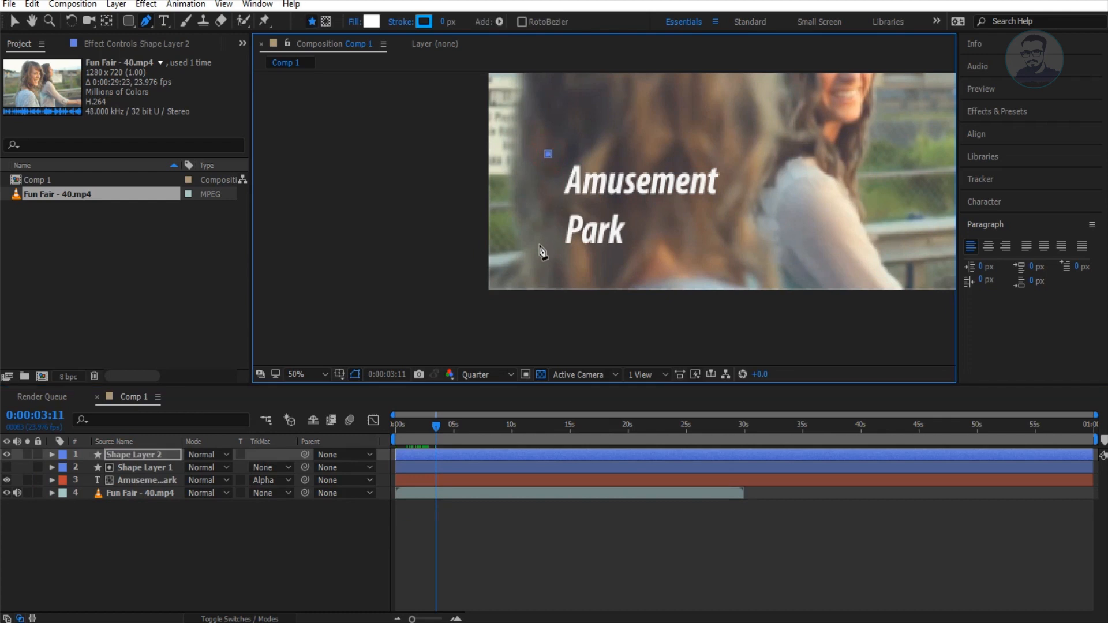
drag(442, 22, 452, 22)
key(v)
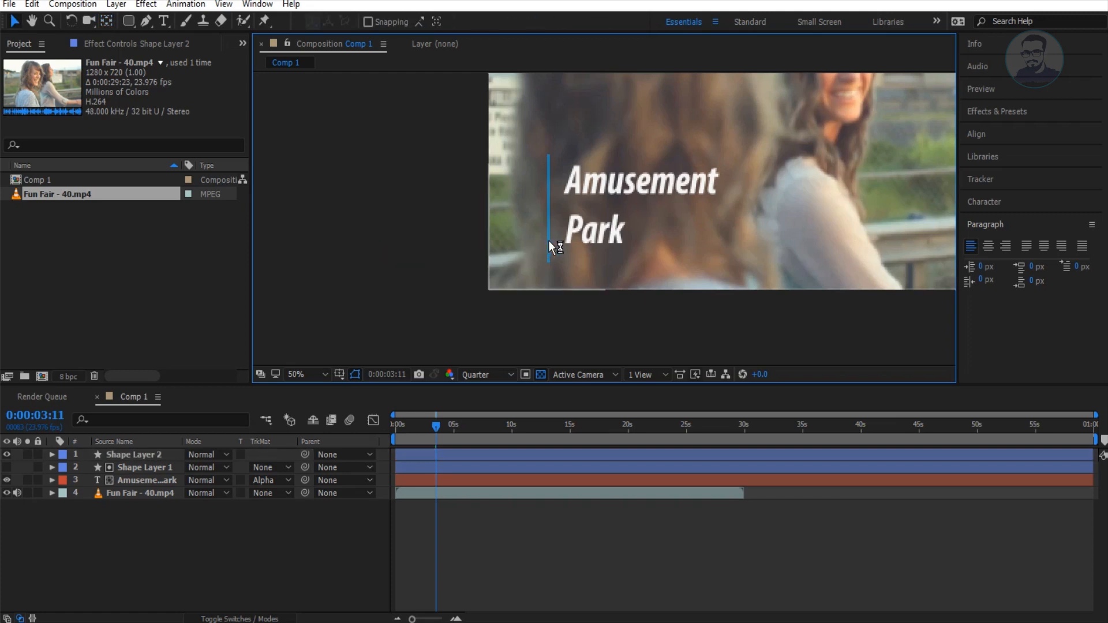
Move the new line layer's anchor point to about the middle of the line
click(137, 454)
key(y)
drag(822, 86, 539, 205)
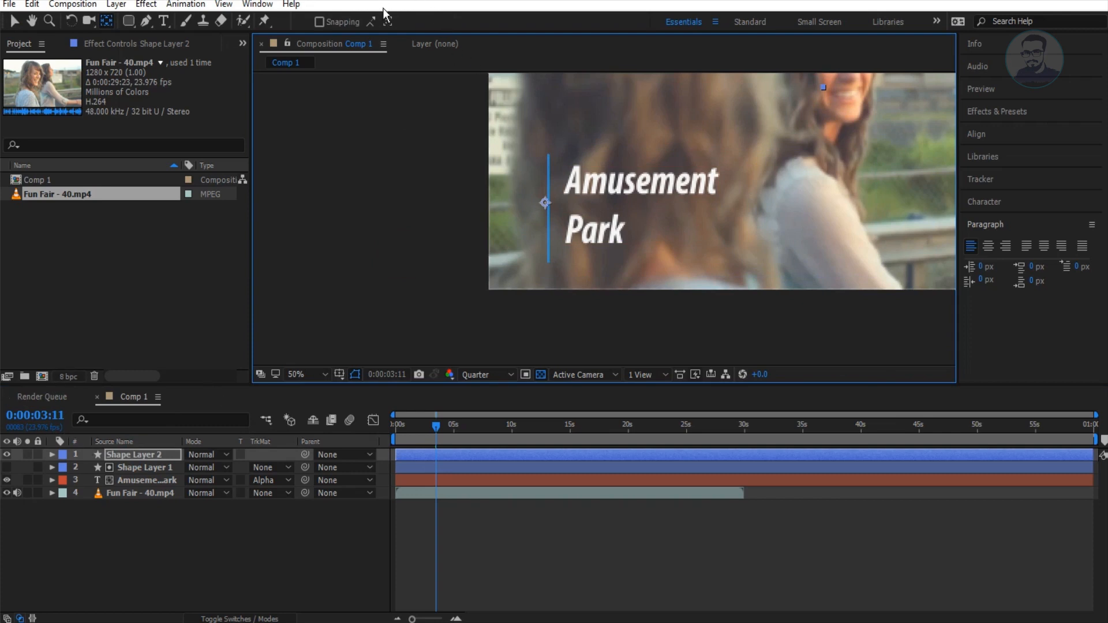
Change the vertical line's stroke colour to white (FFFFFF)
key(q)
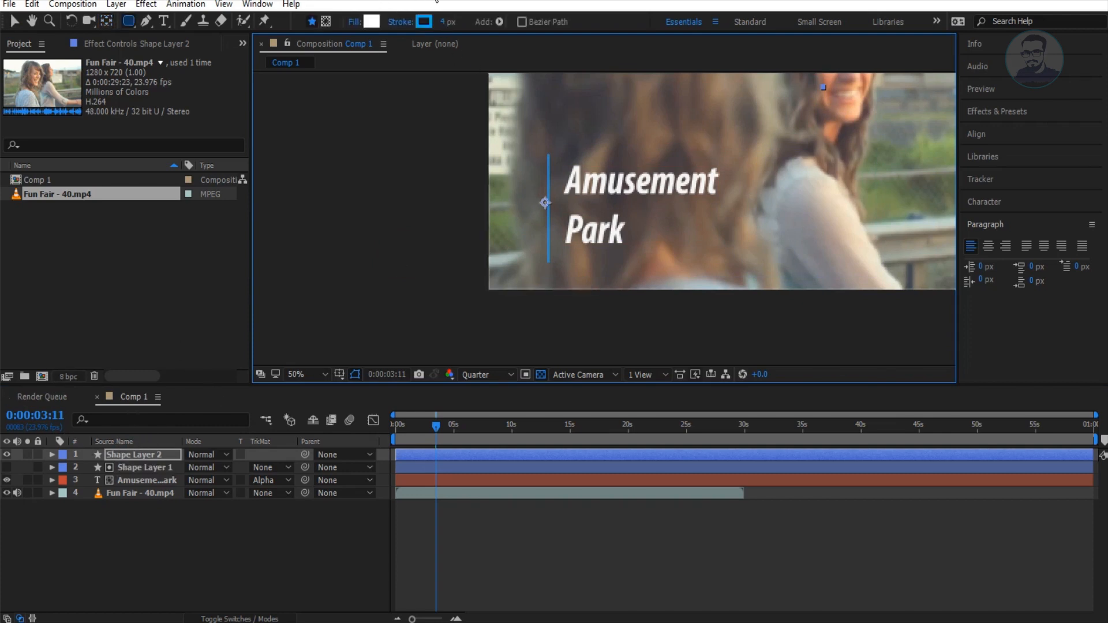
click(425, 21)
click(274, 428)
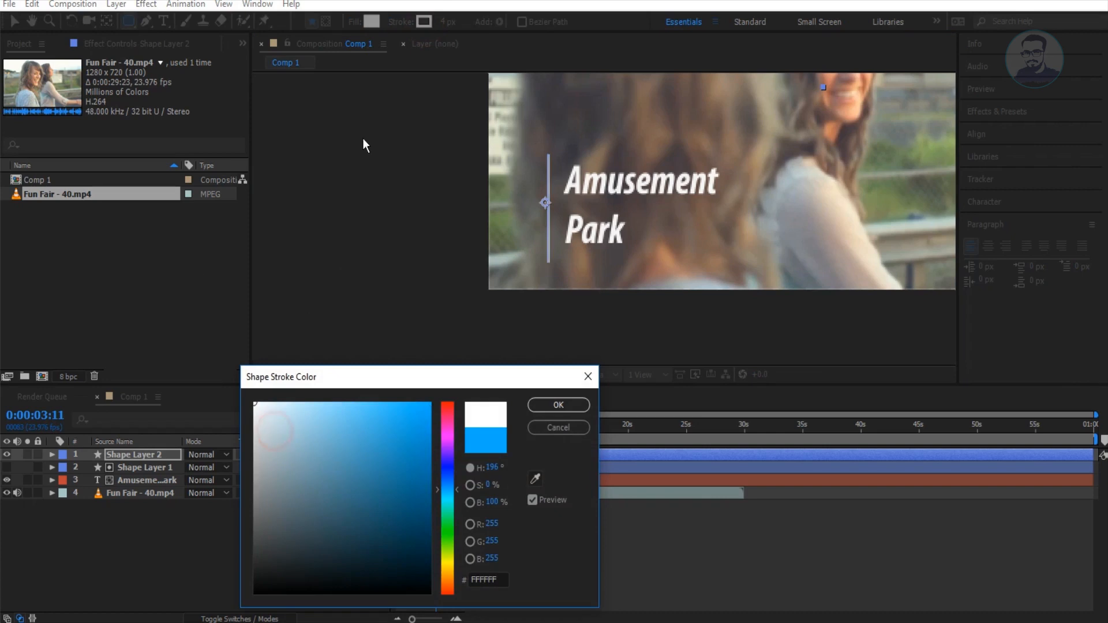
key(Return)
Set the vertical line's fill to None, then collapse and deselect its layer
click(371, 22)
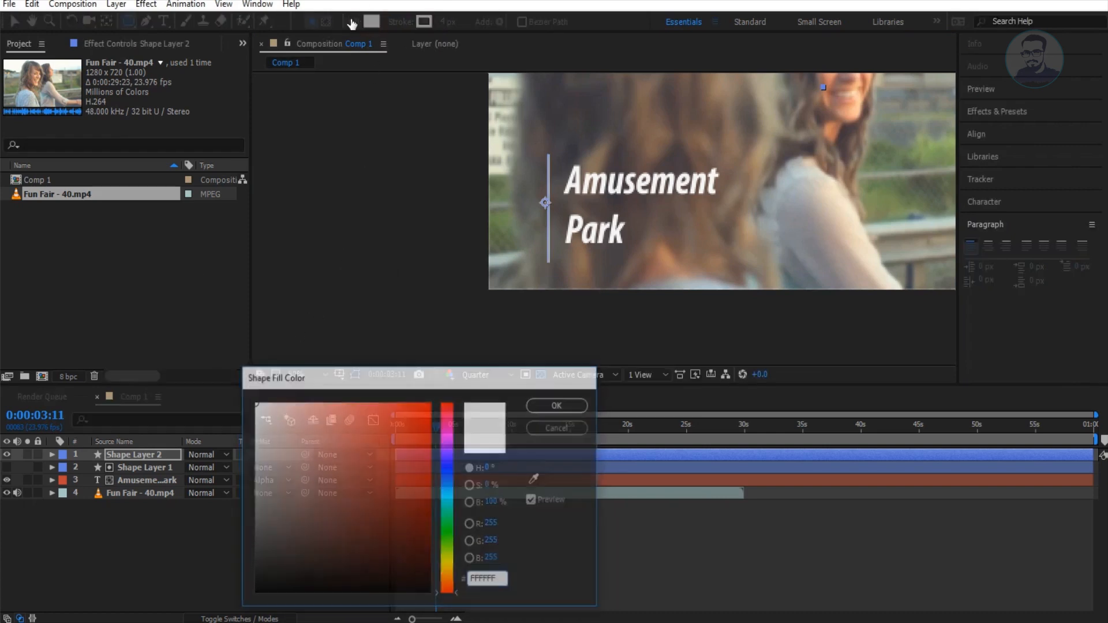
key(Escape)
click(353, 21)
click(361, 388)
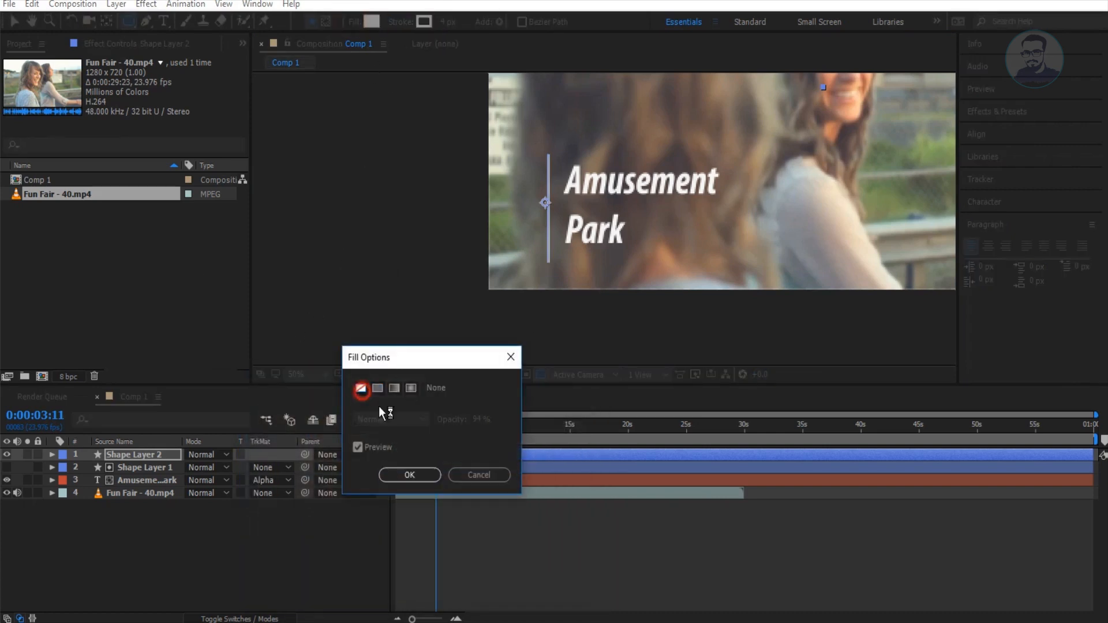
click(410, 475)
click(388, 282)
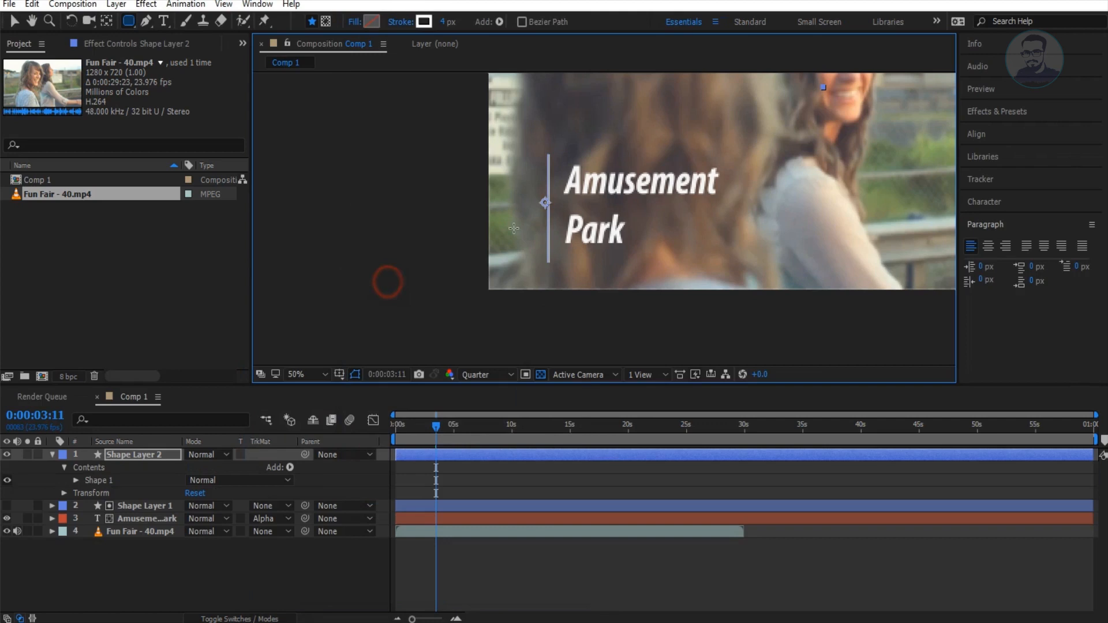
click(52, 455)
click(104, 546)
key(v)
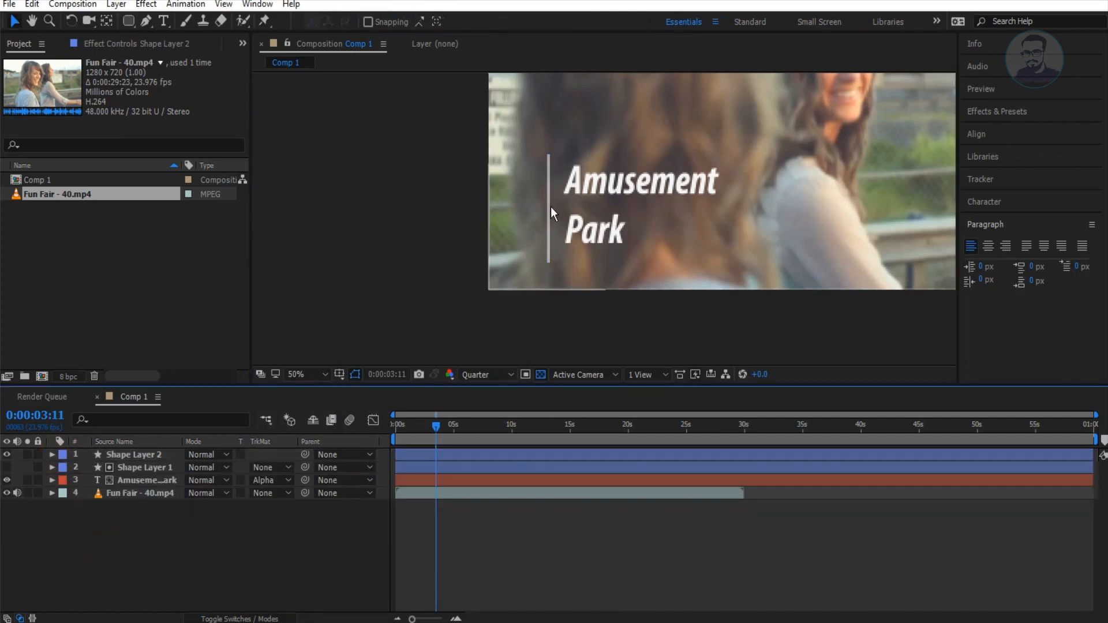
At 0:00:02:02, nudge the vertical line left onto the edge of the text reveal and check it at 0:00:05:08
click(552, 207)
click(127, 455)
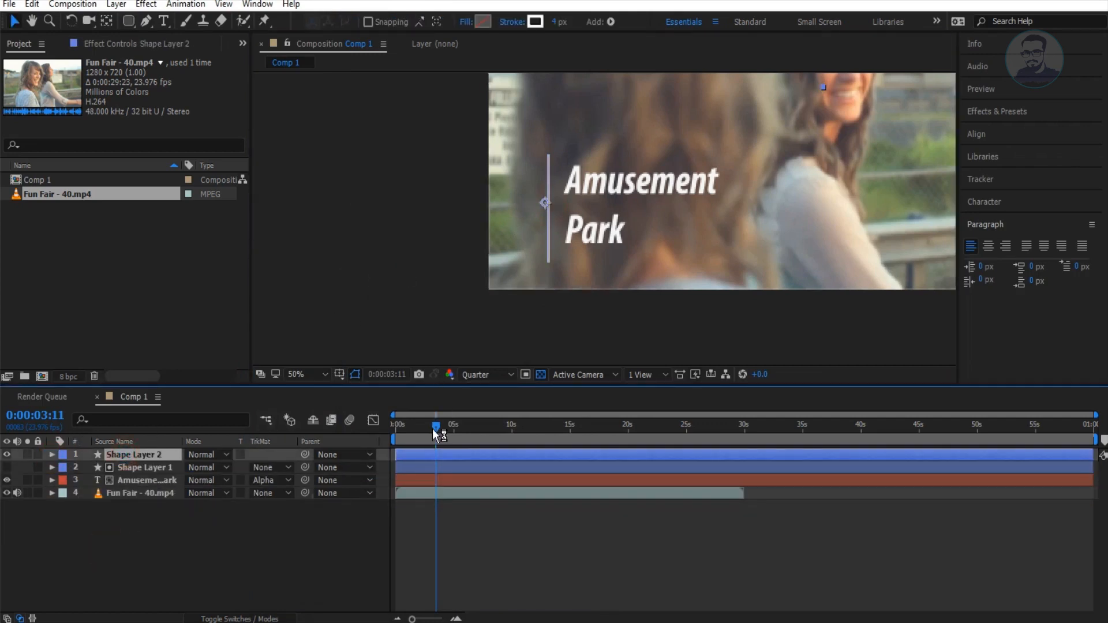
drag(429, 430, 421, 431)
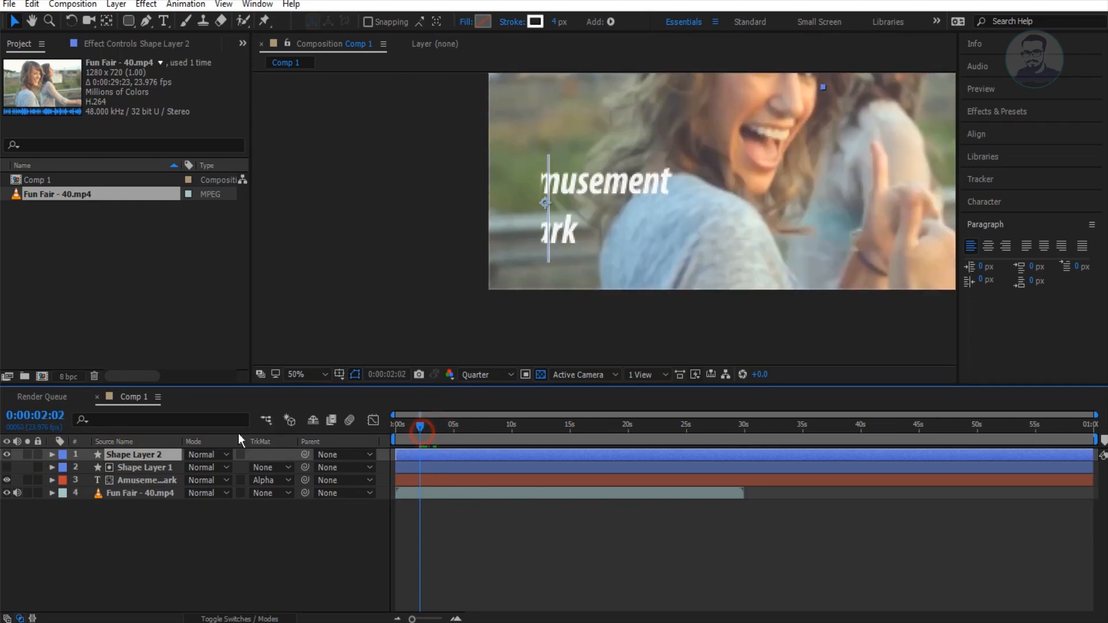
key(Left)
key(Left)
key(Left)
key(Left)
key(Left)
key(Left)
key(Left)
key(Left)
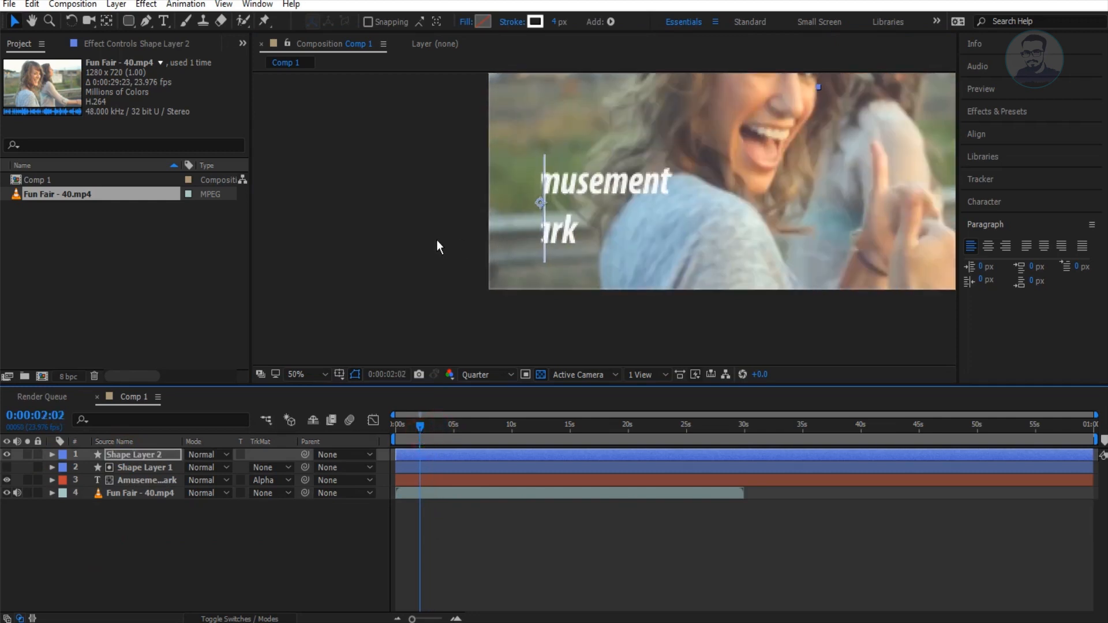
key(Left)
key(Left)
key(Left)
drag(418, 428, 456, 427)
Add Trim Paths to the vertical line's shape layer and expand its properties
click(51, 455)
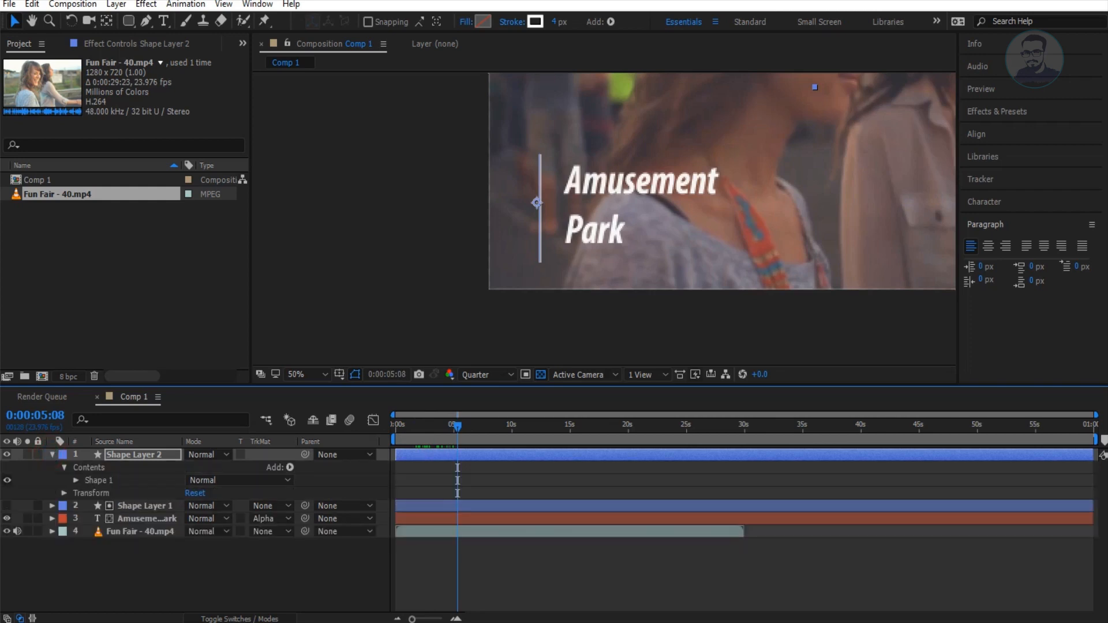
click(65, 494)
click(65, 494)
click(67, 470)
click(291, 468)
click(341, 385)
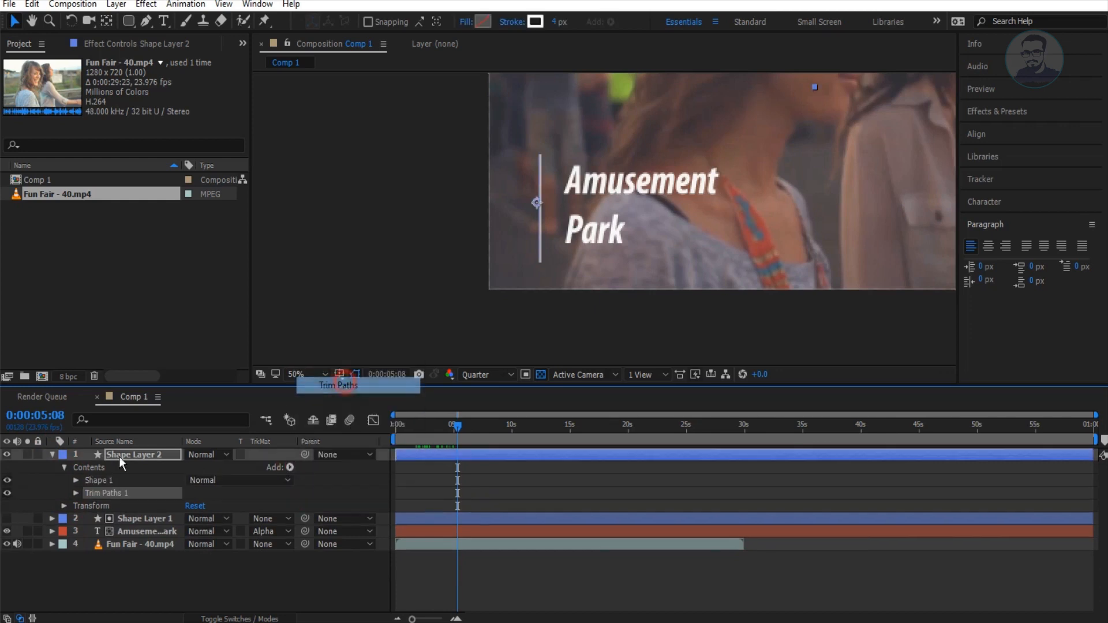
click(75, 494)
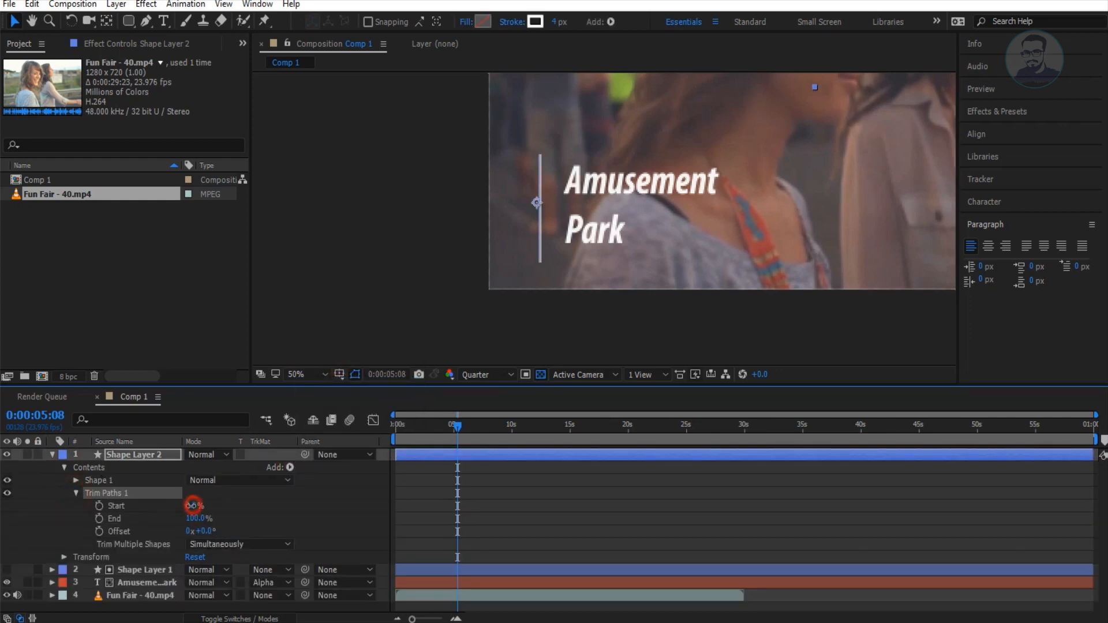
At 0:00:00:00, set the Trim Paths Start and End to 52% and add a keyframe for each
drag(192, 506, 180, 506)
drag(455, 429, 357, 428)
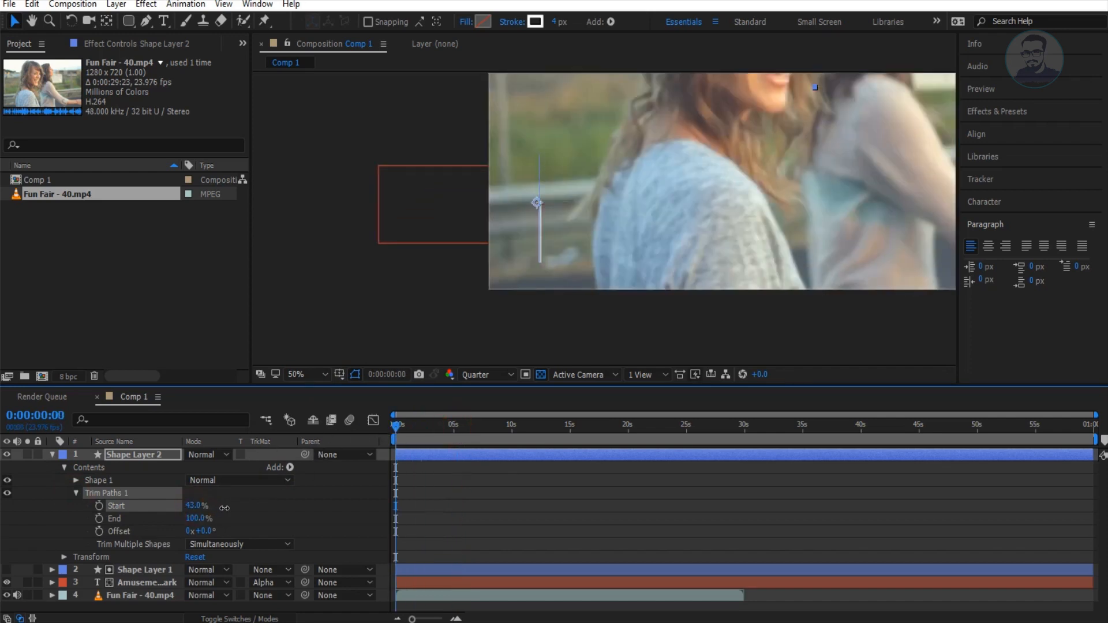
click(99, 506)
drag(196, 520, 177, 519)
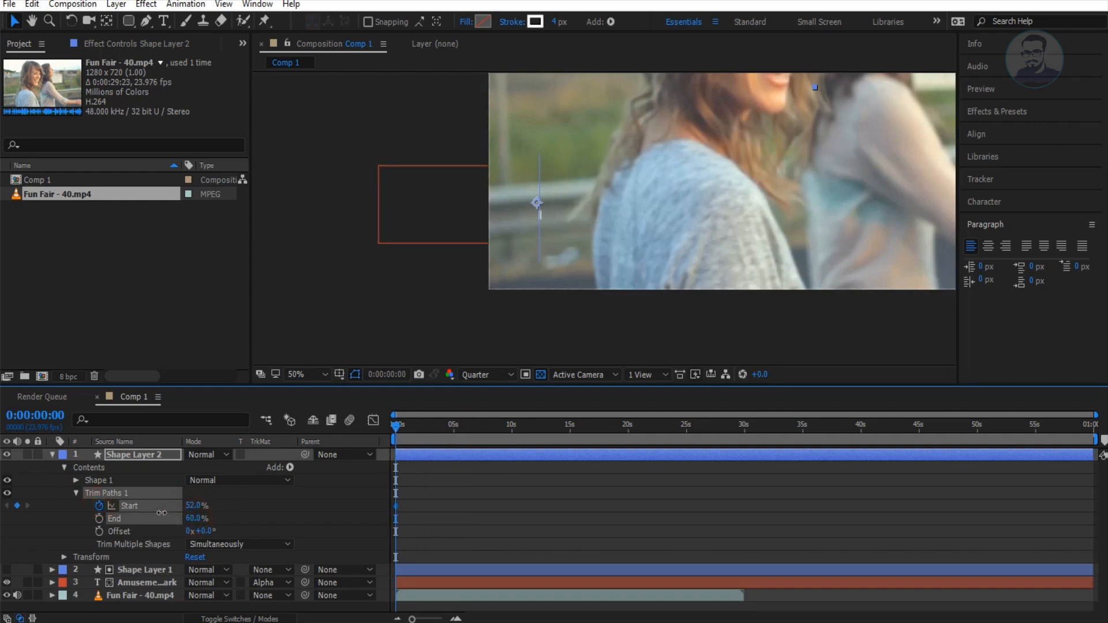
drag(158, 513, 157, 514)
click(99, 519)
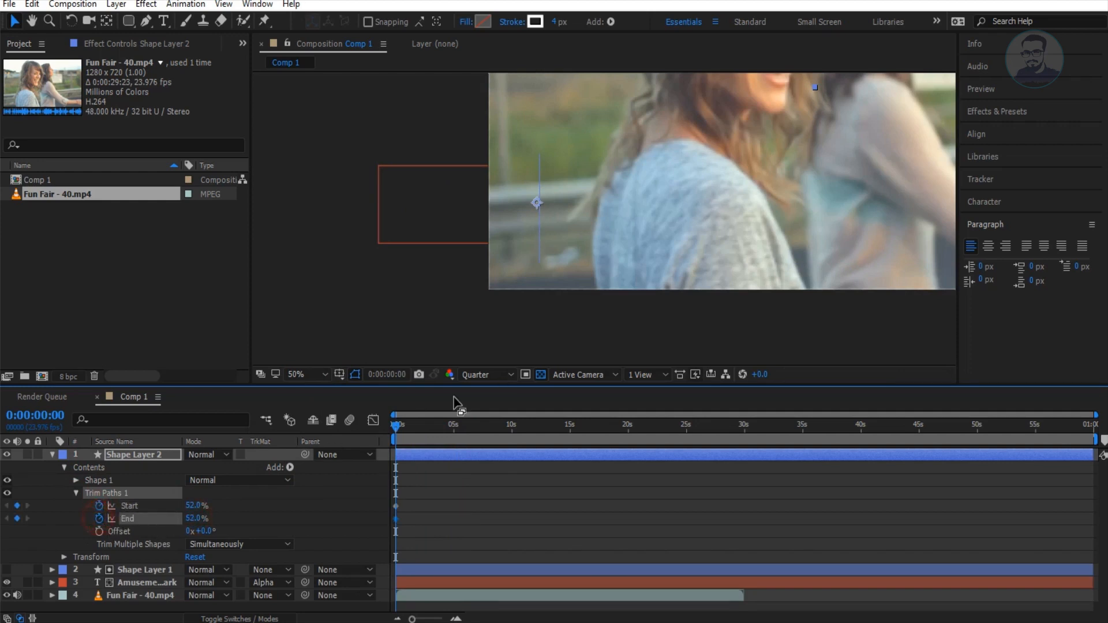
At 0:00:01:15, keyframe the Trim Paths Start at 100% and End at 0%, then preview the line's growth
mouse_move(396, 427)
mouse_down()
mouse_move(424, 429)
mouse_move(415, 431)
mouse_up()
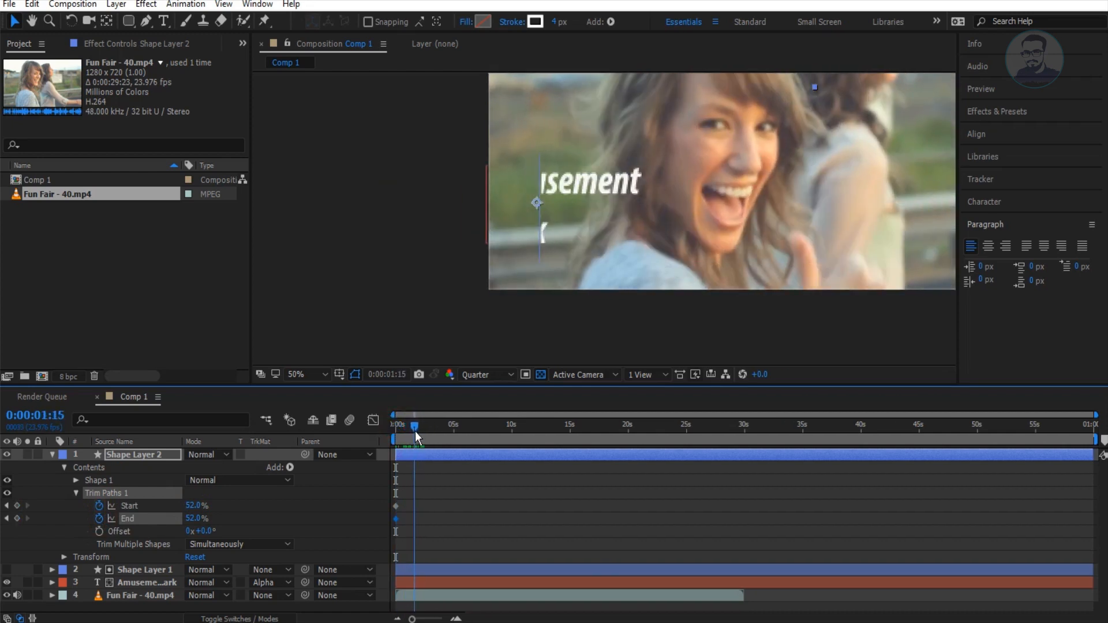
drag(194, 505, 207, 505)
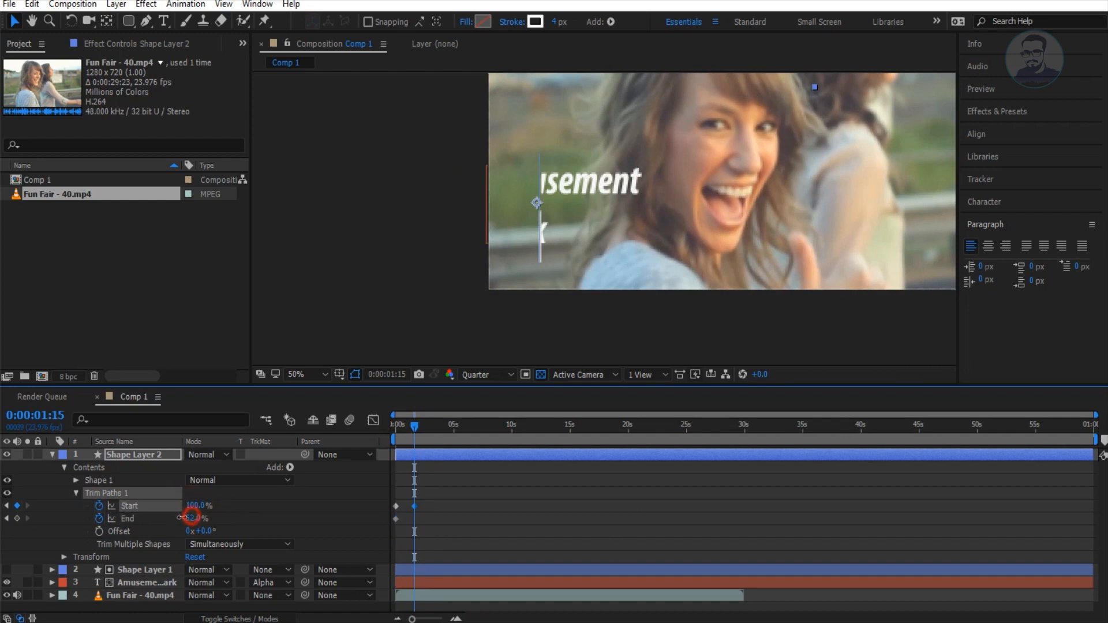
drag(183, 518, 171, 516)
click(77, 493)
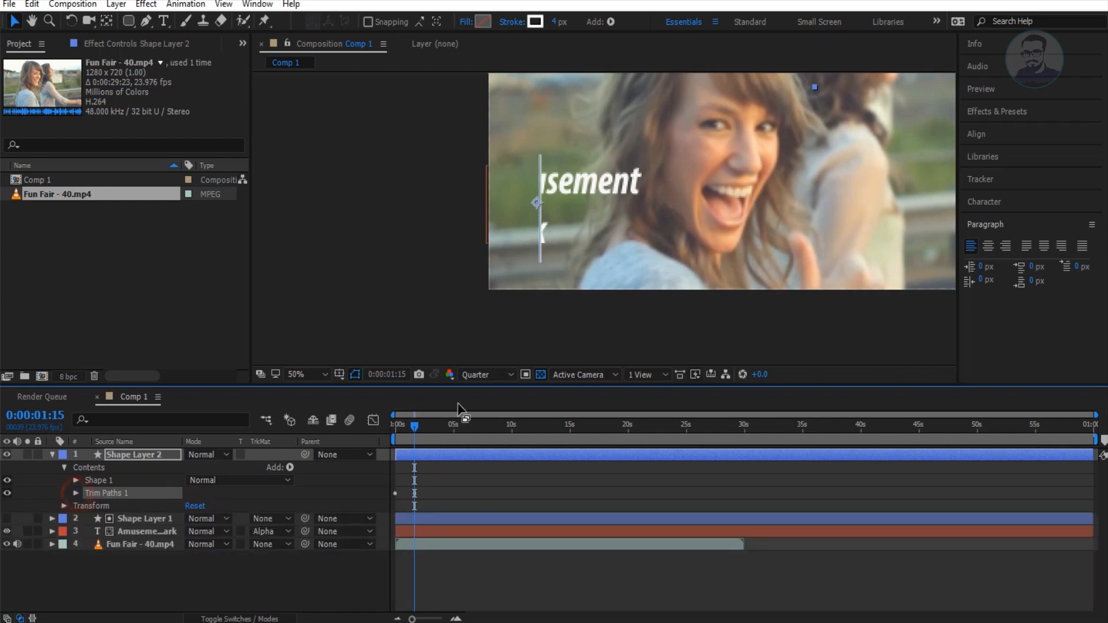
key(space)
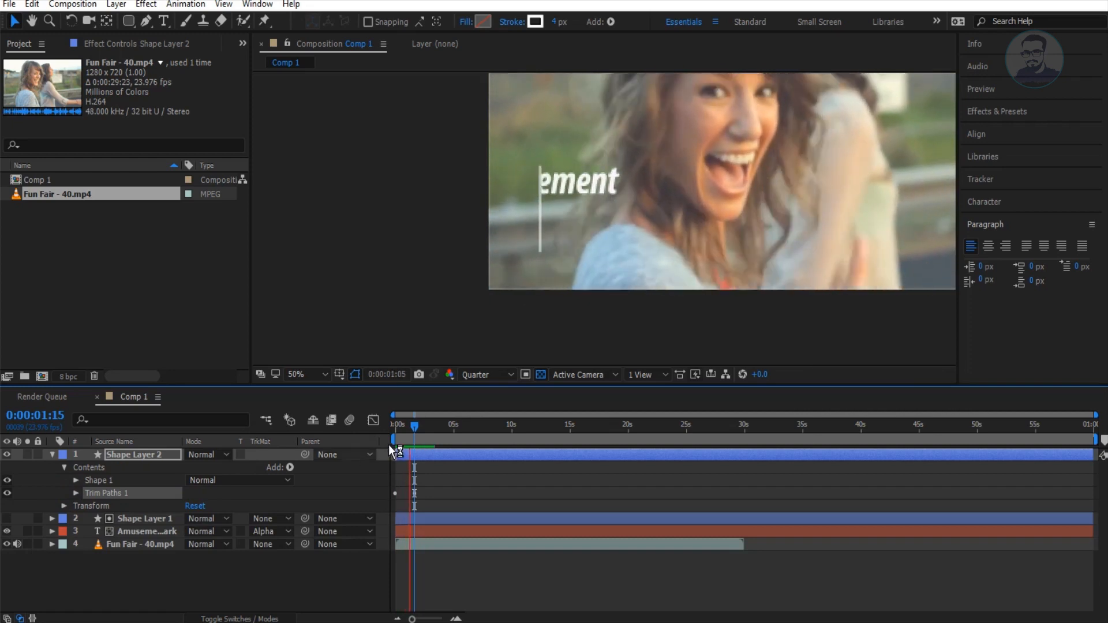
key(space)
Move the line's final Start and End keyframes slightly earlier so that it grows faster
key(u)
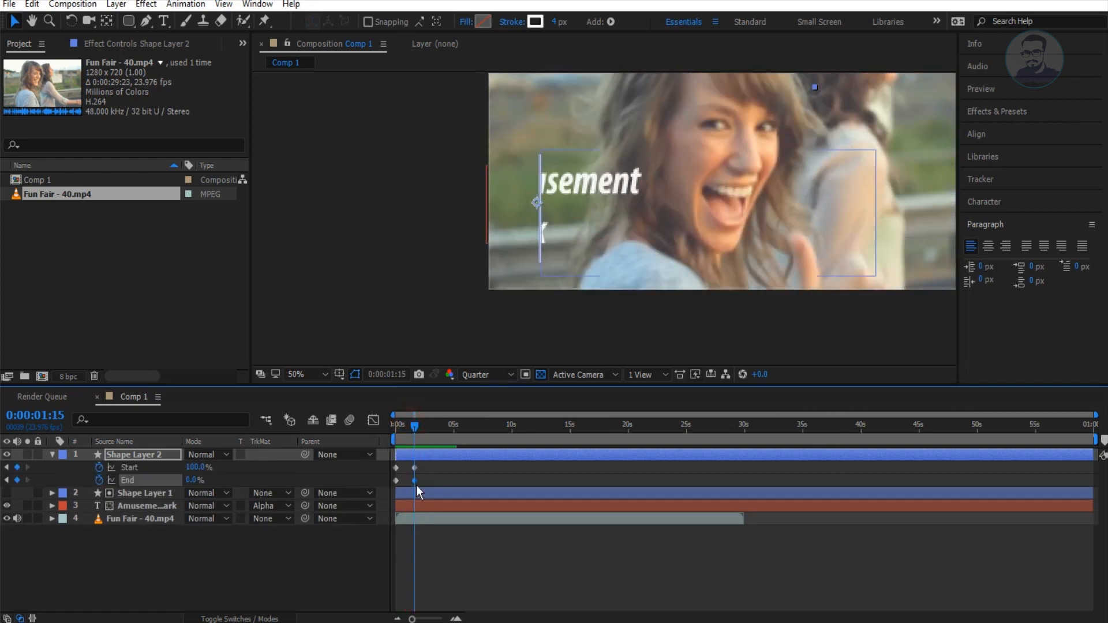
drag(424, 485, 408, 469)
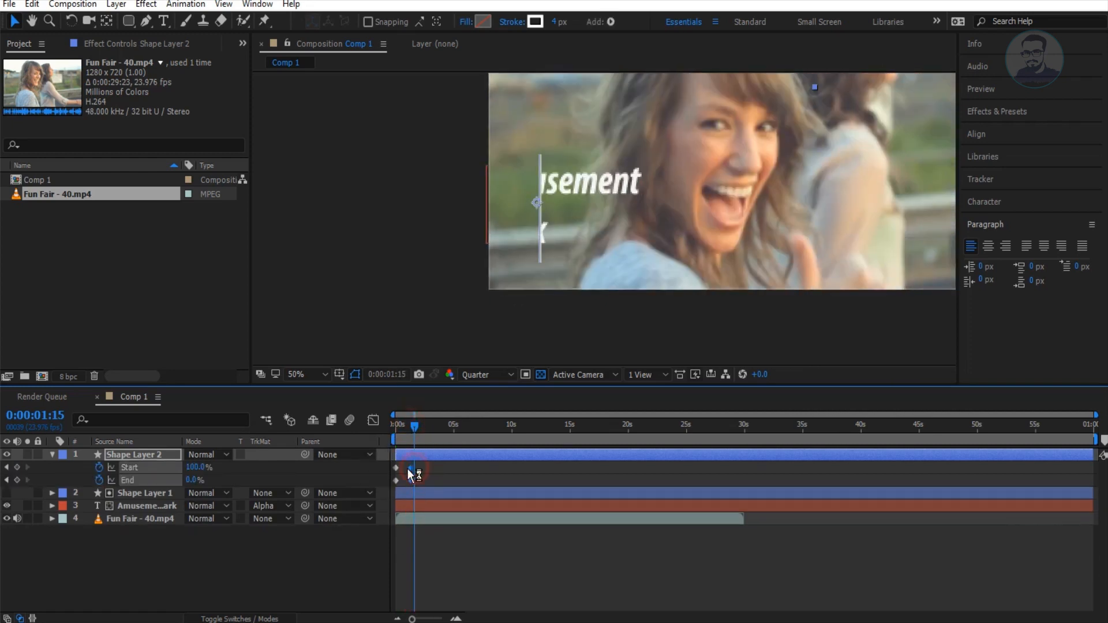
key(u)
Delay the Amusement Park text layer so that it starts at 0:00:01:03, previewing the timing against the line
click(161, 468)
click(162, 481)
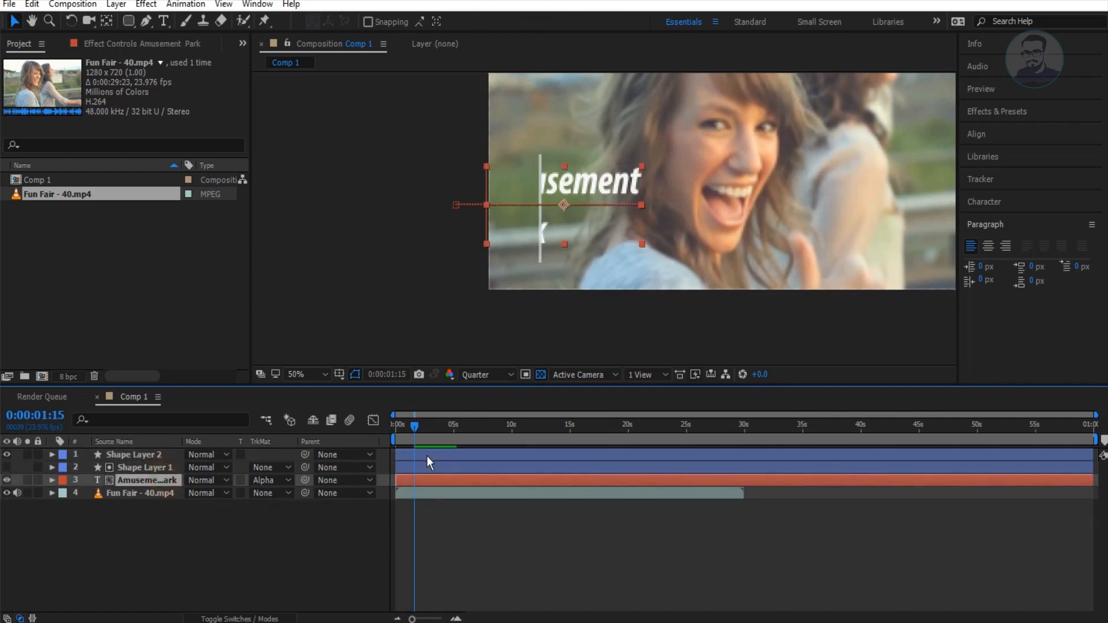
drag(429, 480, 448, 482)
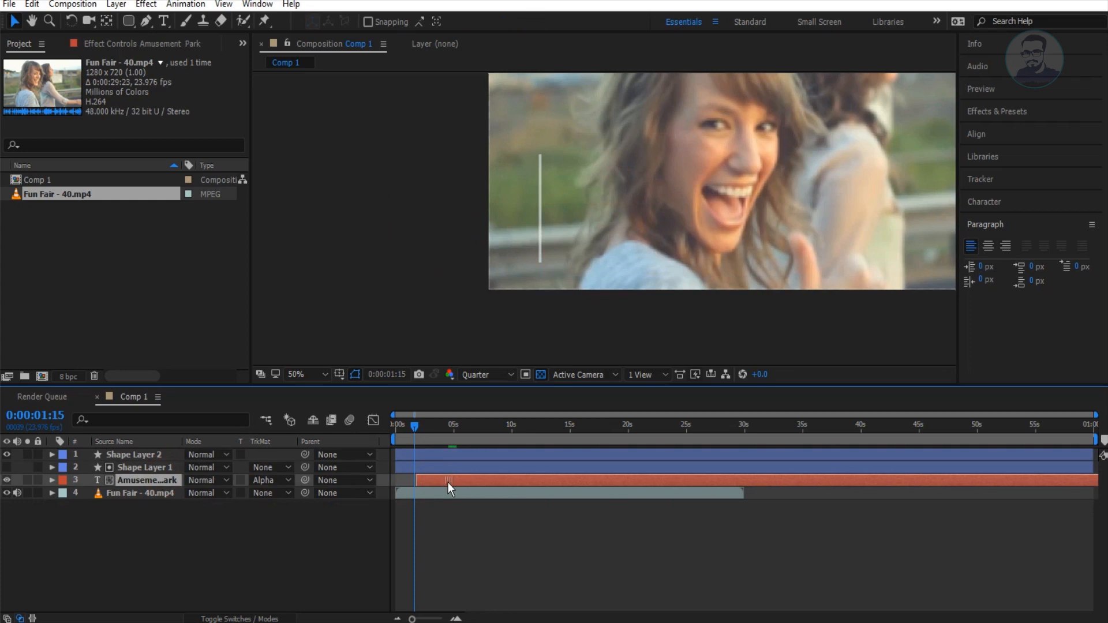
key(space)
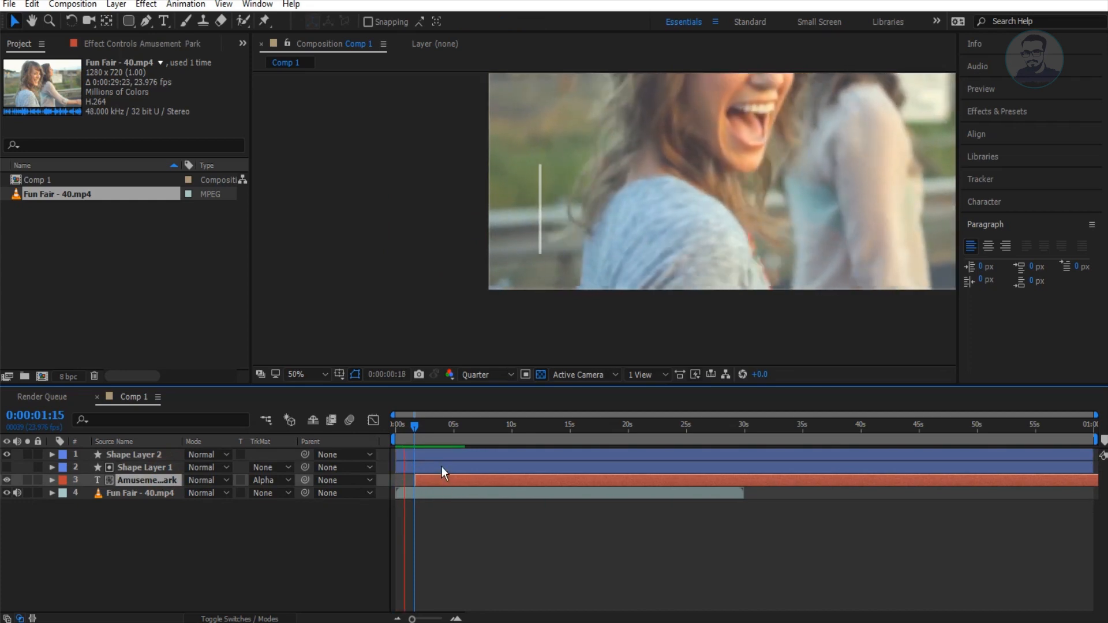
drag(414, 427, 407, 428)
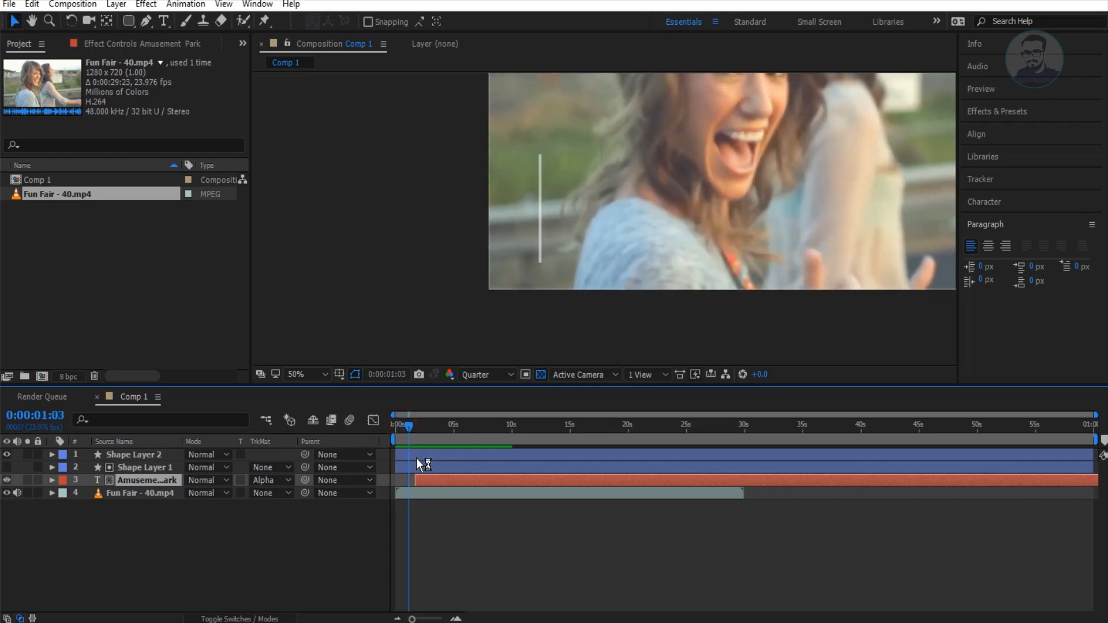
drag(427, 482, 422, 481)
key(space)
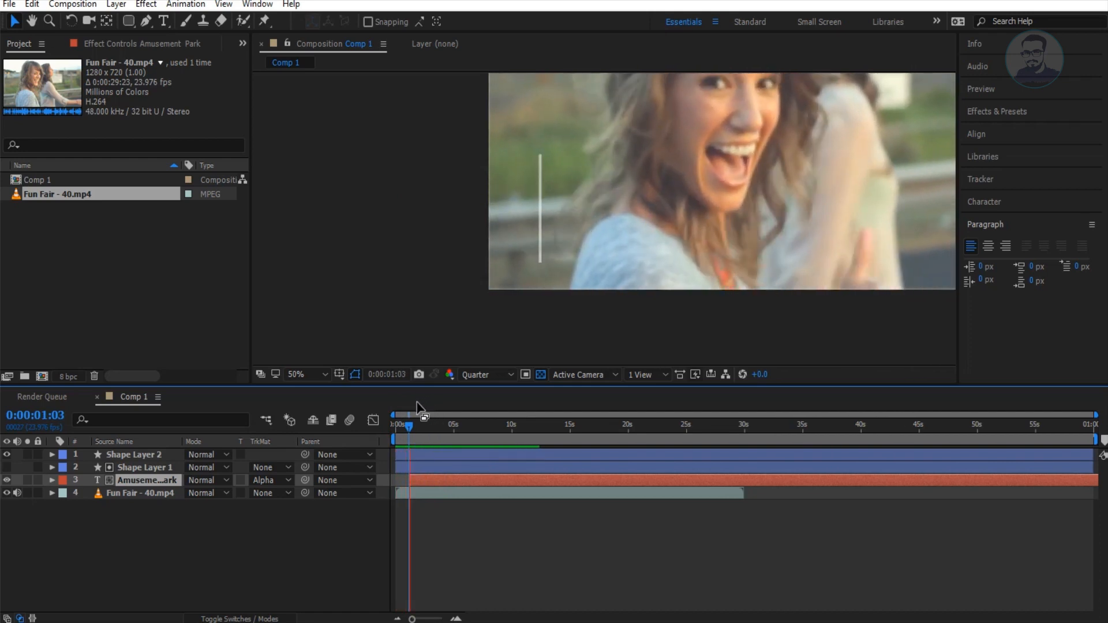
click(410, 424)
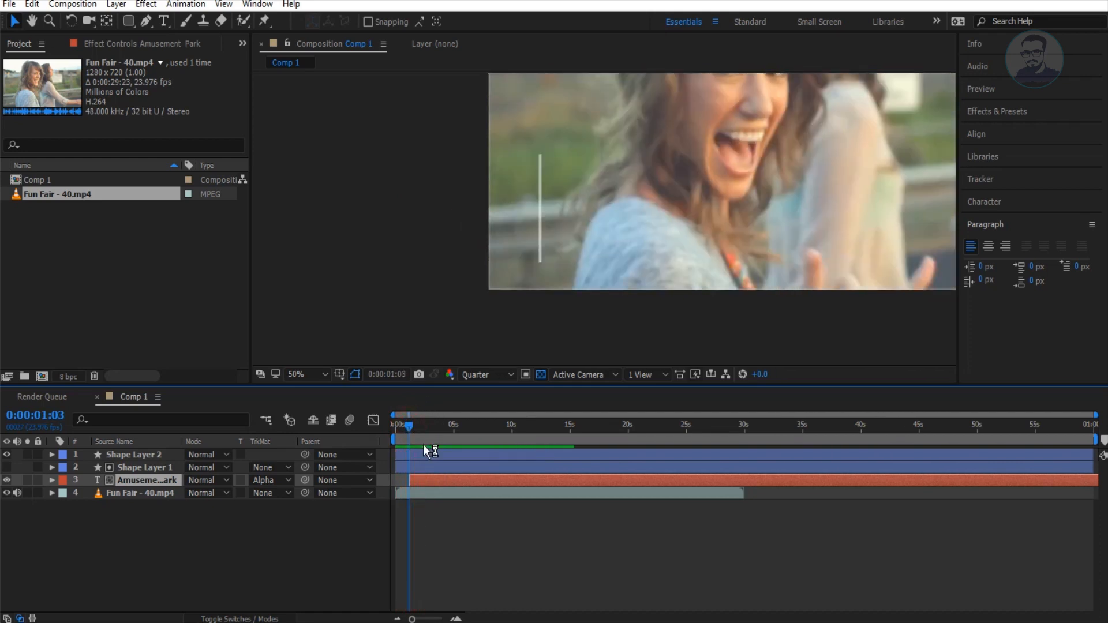
Move the text layer's last Position keyframe slightly earlier to speed up the slide, and preview it
key(p)
drag(442, 493, 431, 496)
key(space)
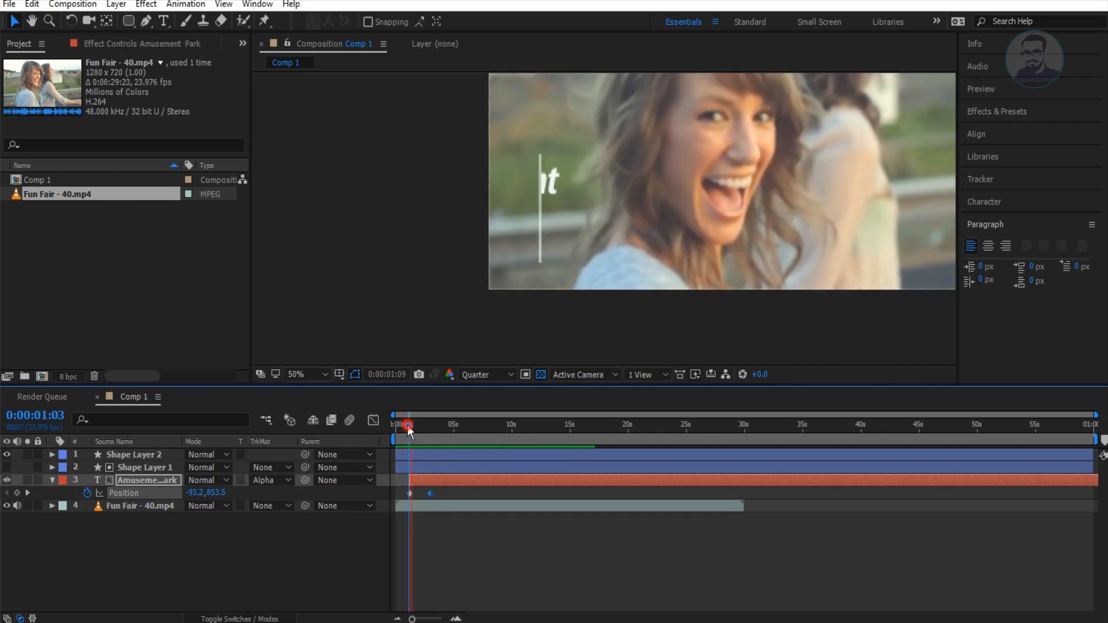
Shift the Amusement Park text's final Position keyframe and the line's final Start and End keyframes earlier for a quicker animation
drag(430, 494, 422, 494)
click(421, 470)
click(433, 455)
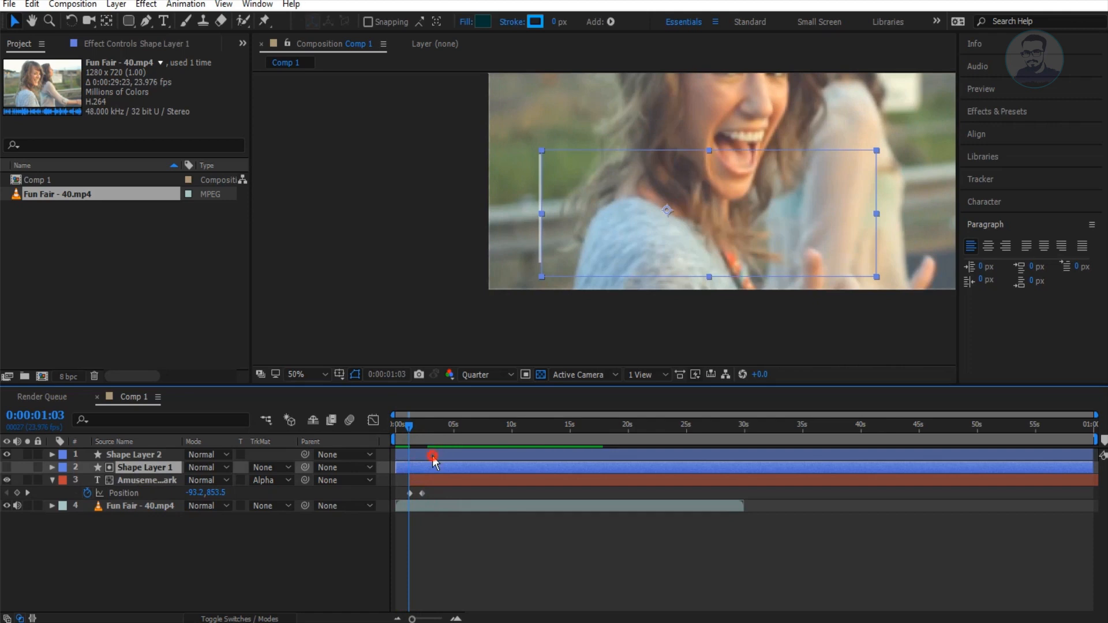
key(u)
mouse_move(411, 486)
mouse_down()
mouse_move(402, 463)
mouse_move(405, 480)
mouse_up()
Move the Amusement Park text layer earlier so that it starts at about 0:00:00:19, and preview the slide
drag(408, 425, 404, 423)
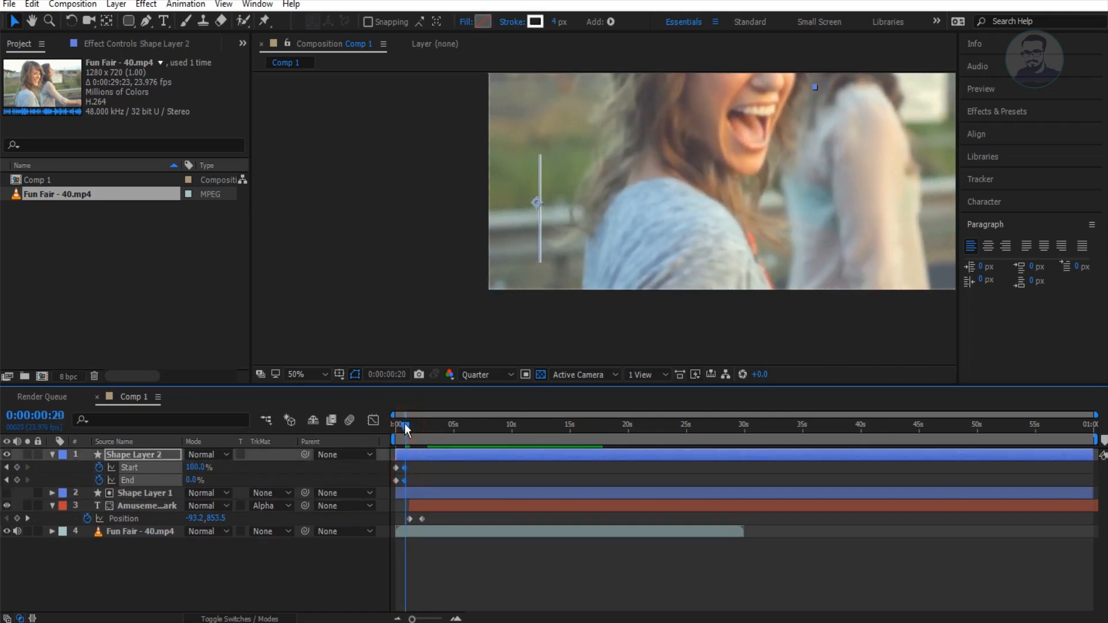
drag(424, 507, 414, 511)
scroll(549, 295, down, 2)
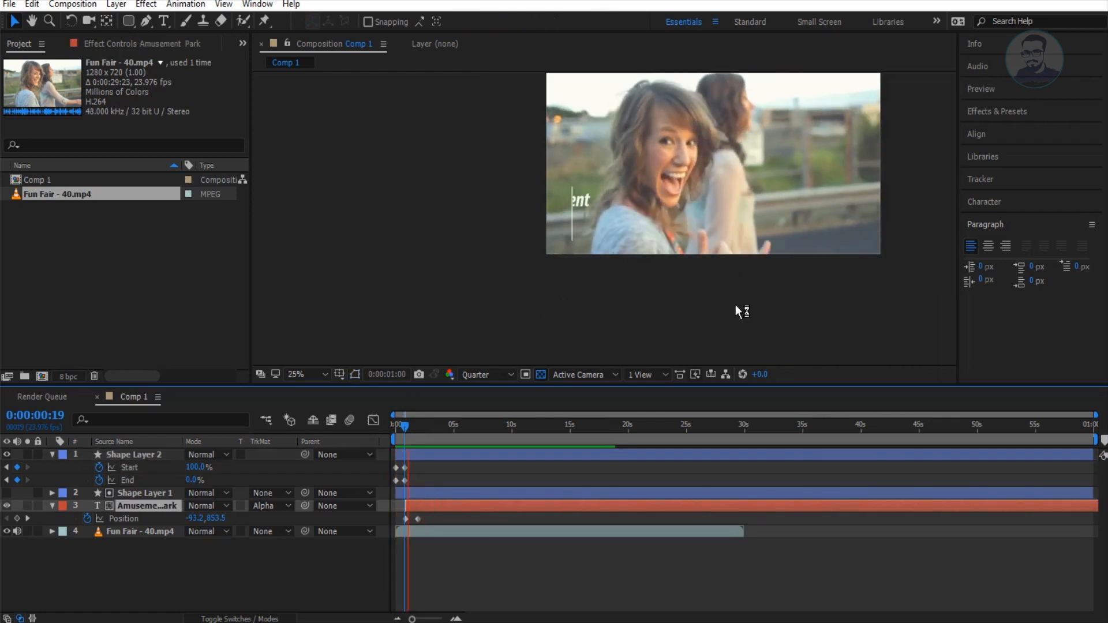
drag(402, 424, 439, 424)
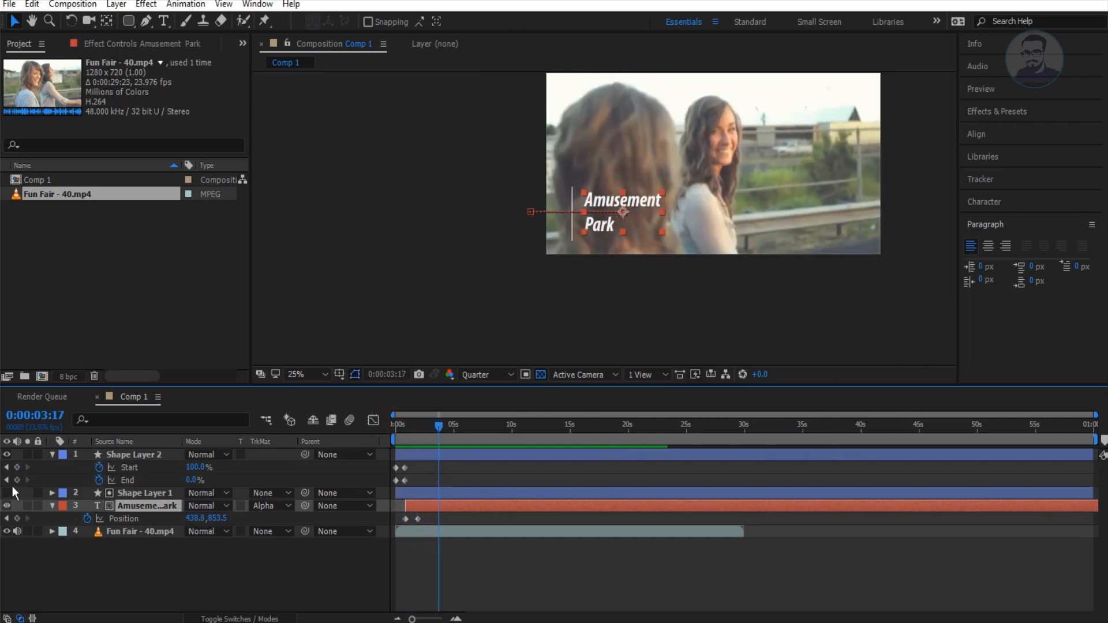
At 0:00:04:22, duplicate the white line layer and place the copy near the upper right of the footage
click(53, 507)
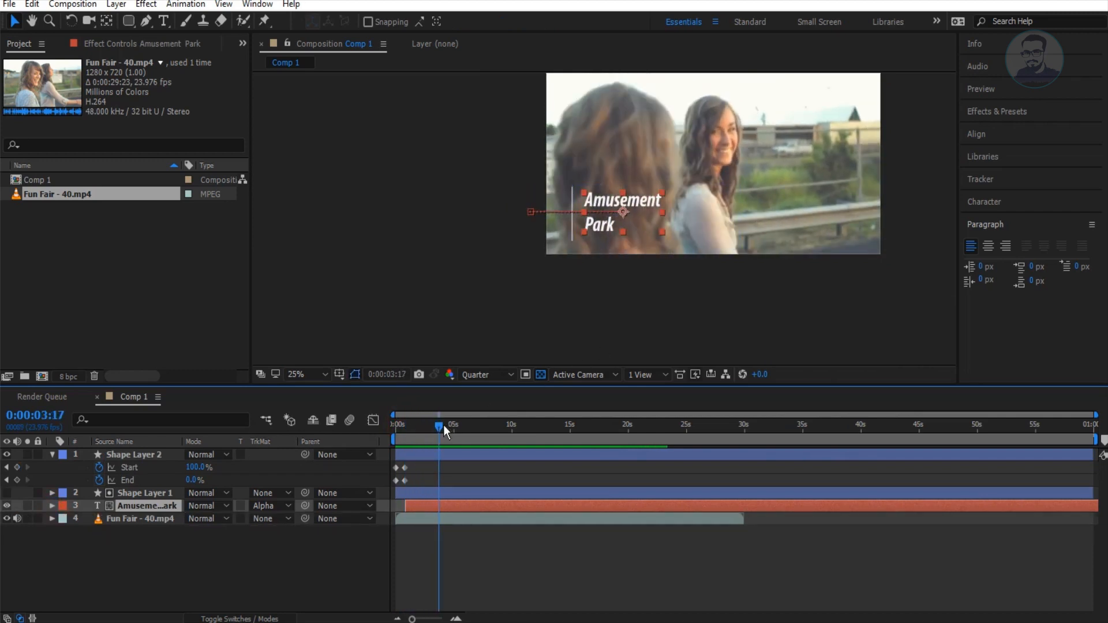
drag(438, 424, 437, 425)
drag(523, 262, 423, 291)
drag(436, 423, 453, 426)
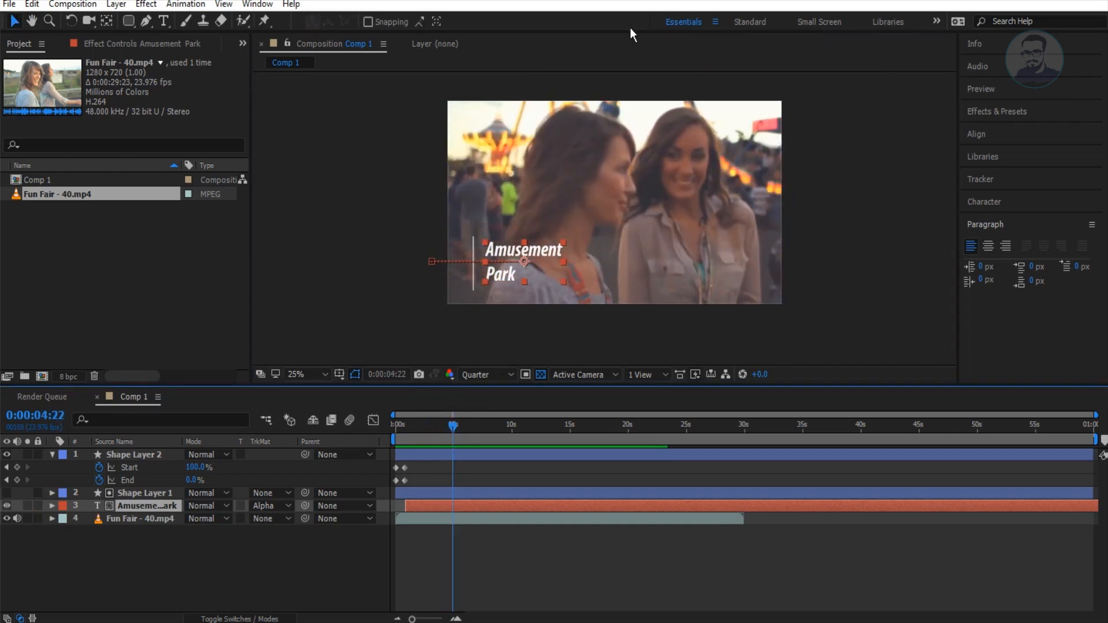
click(52, 455)
click(129, 455)
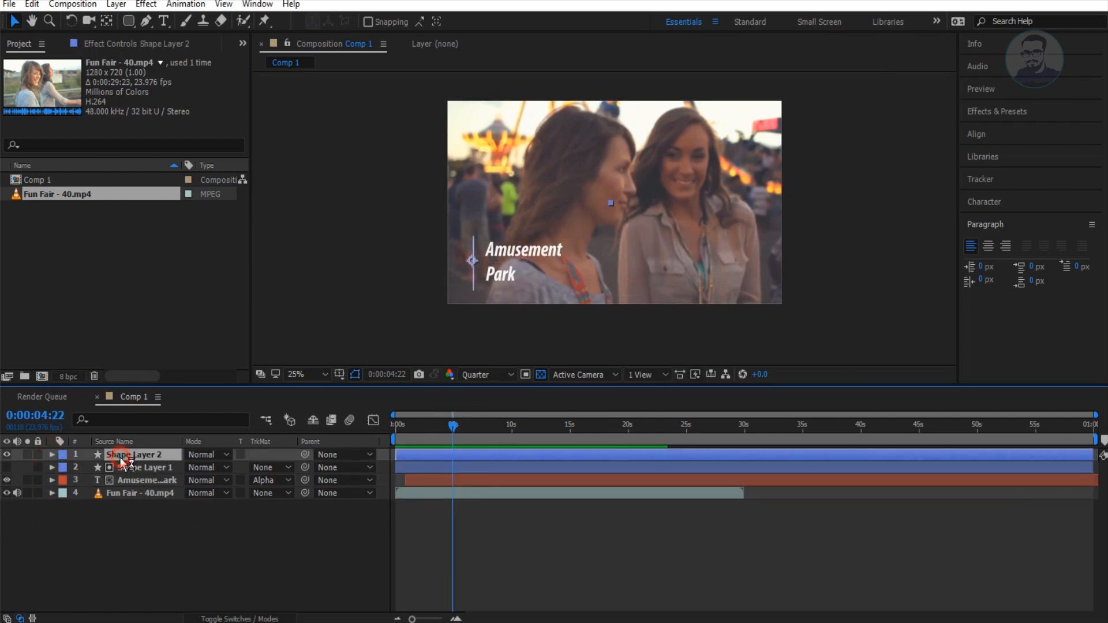
key(ctrl+d)
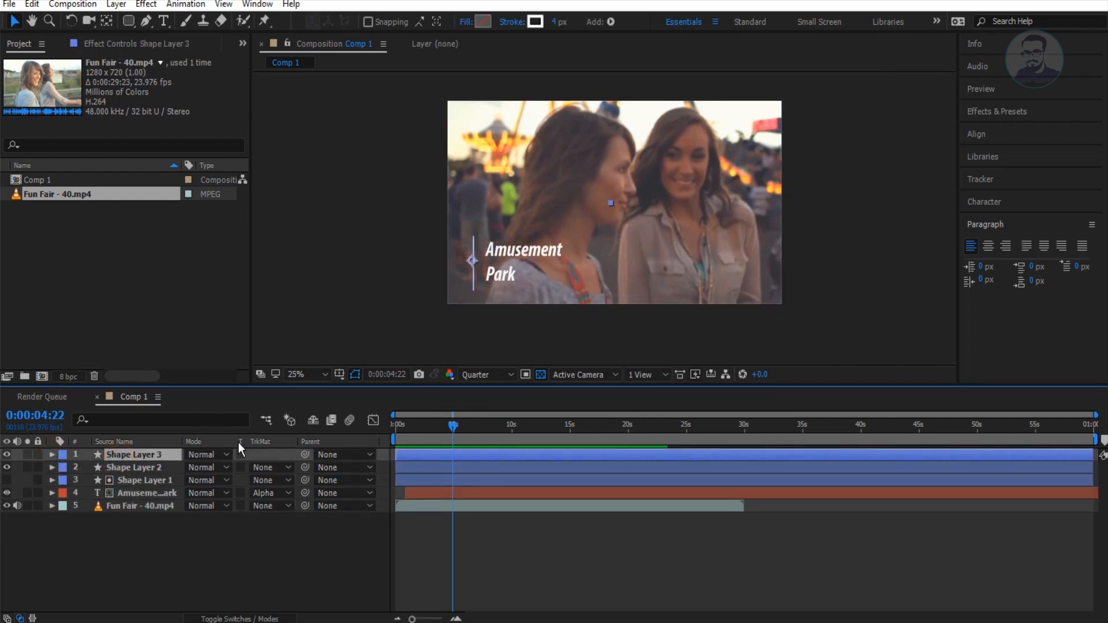
drag(699, 157, 670, 135)
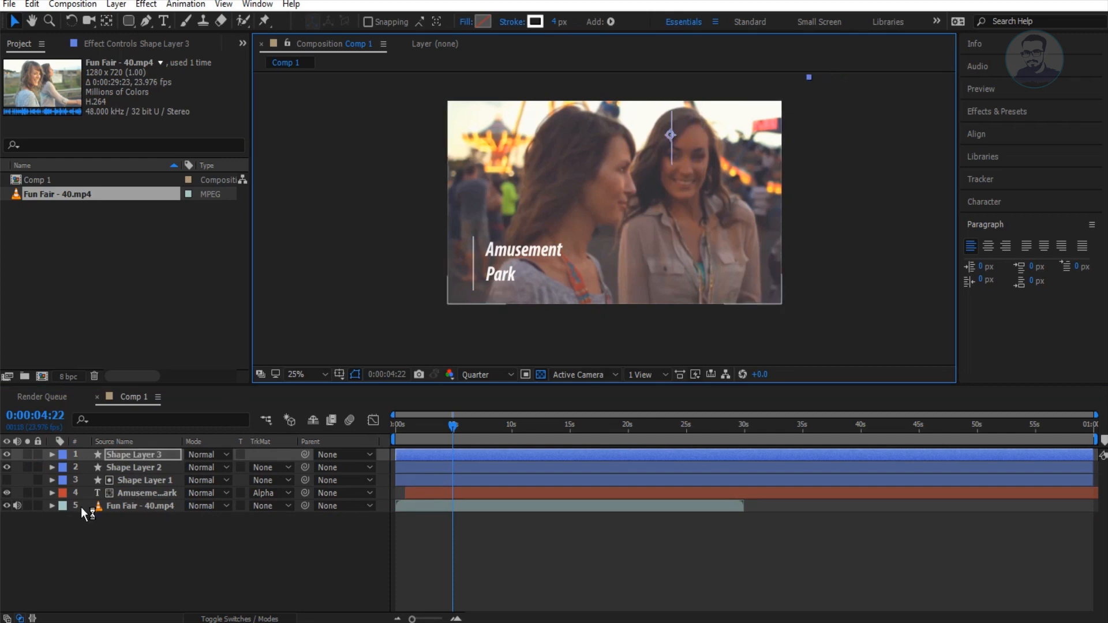
Scale the duplicated line to 72% and nudge it slightly up and to the left
key(s)
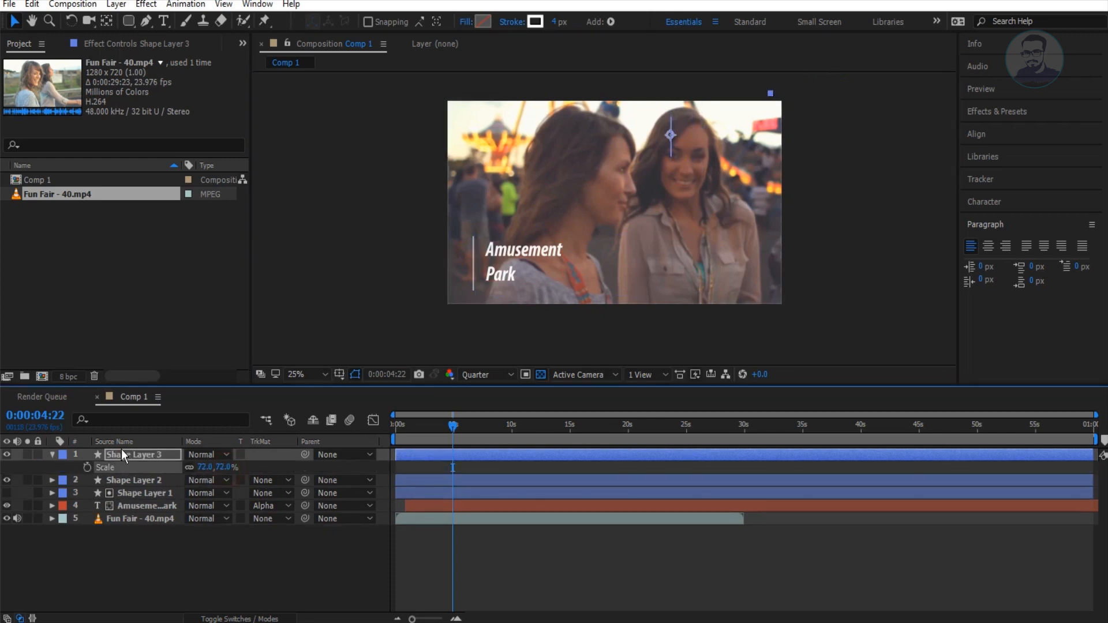
click(52, 455)
click(97, 538)
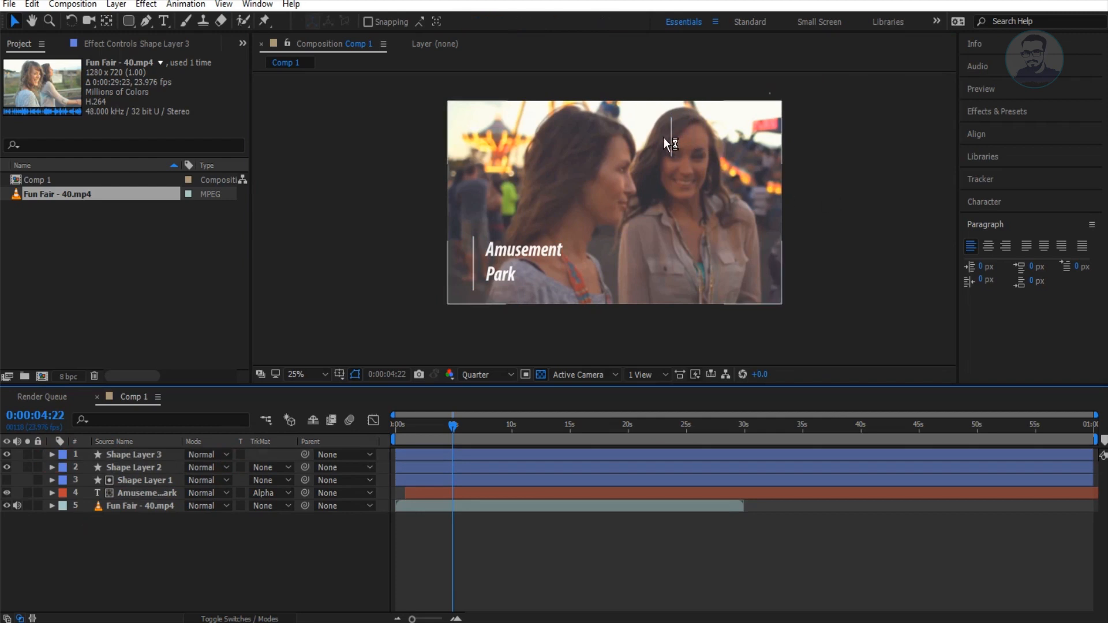
click(119, 455)
mouse_move(673, 130)
mouse_down()
mouse_move(683, 154)
mouse_move(696, 128)
mouse_move(667, 124)
mouse_up()
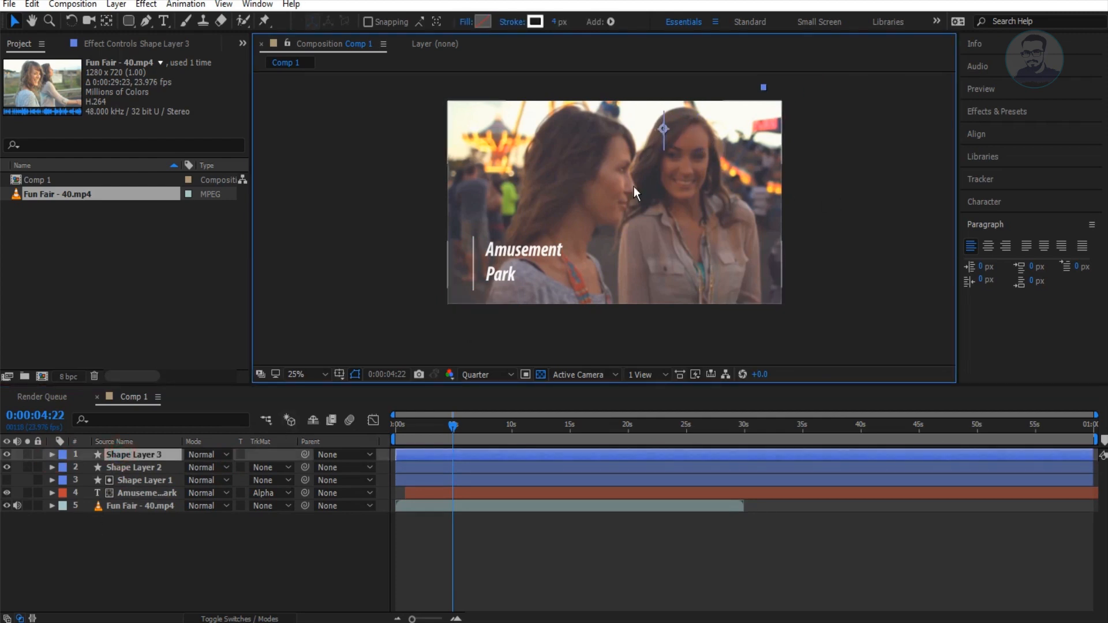
Add a new text layer reading "Fun Fair" over the footage
click(514, 257)
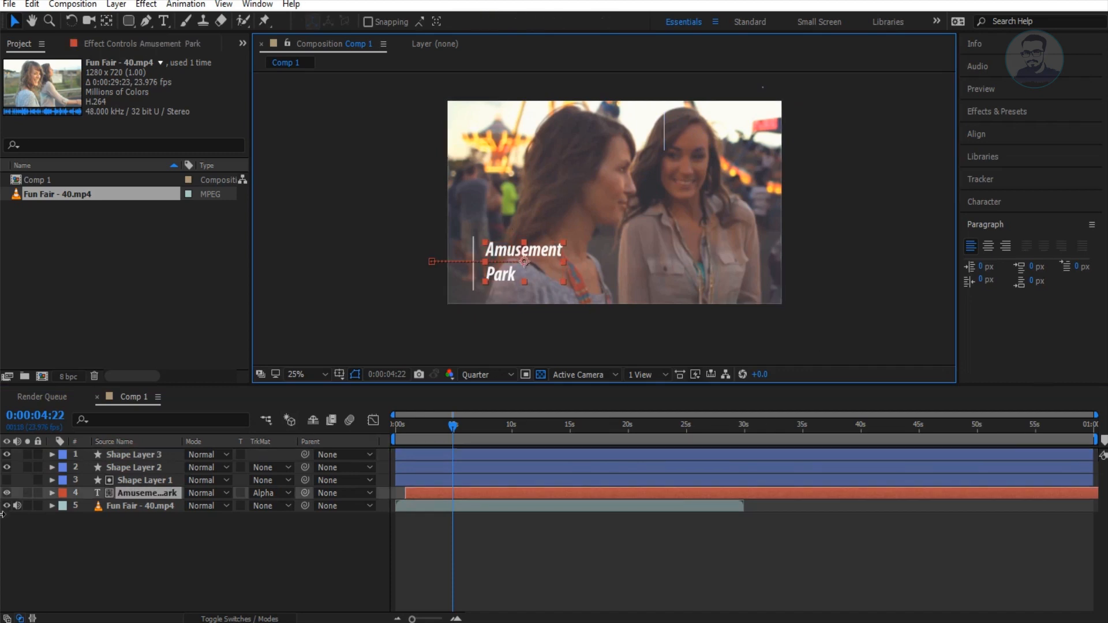
click(155, 585)
key(ctrl+t)
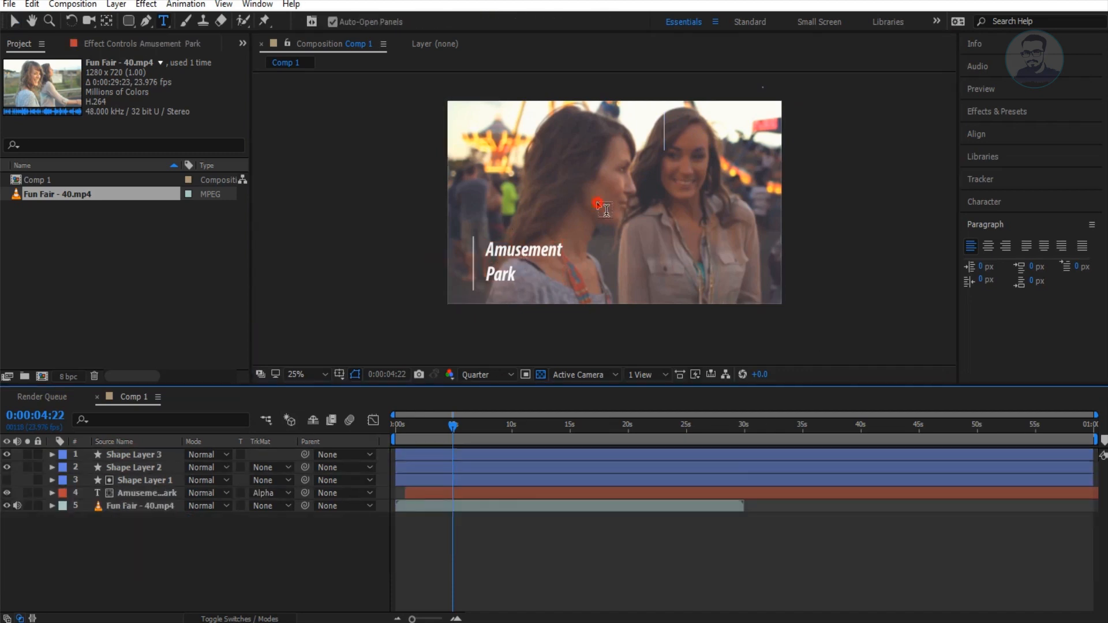
click(740, 141)
text(Fun Fair)
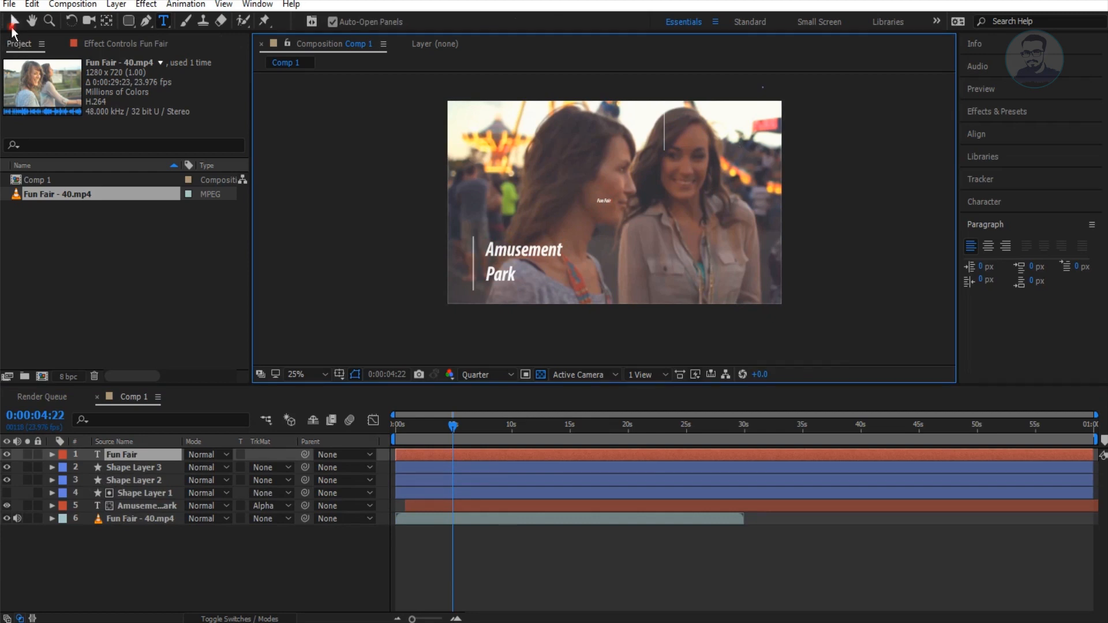
click(12, 26)
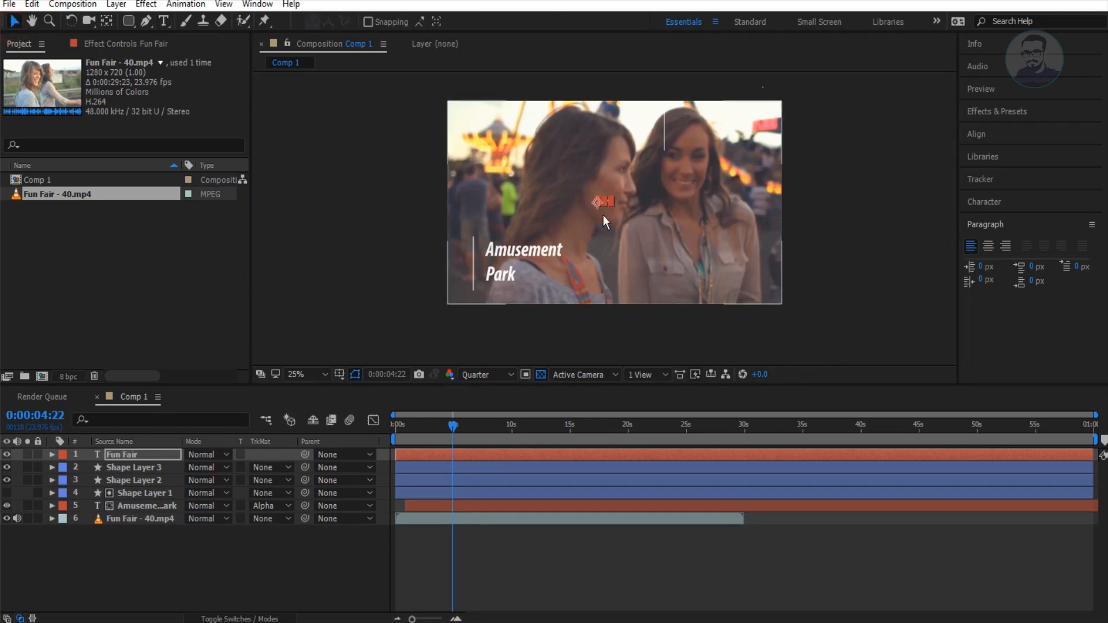
Enlarge the Fun Fair text to 374% and place it to the right of the upper line
key(s)
drag(221, 470, 560, 240)
key(y)
drag(623, 203, 707, 133)
key(v)
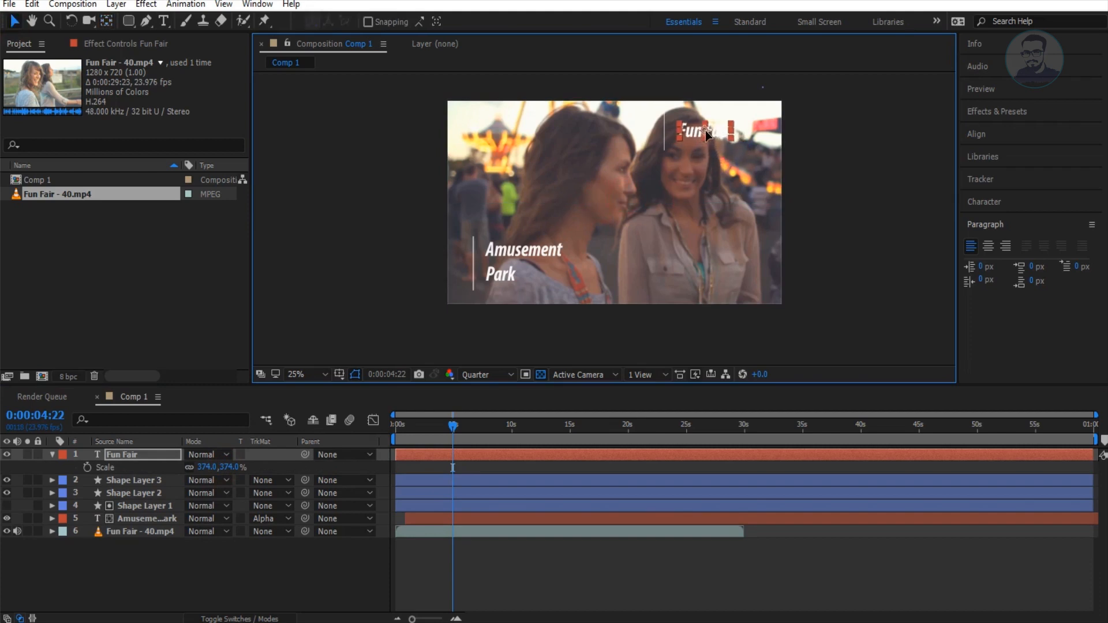
Increase the Fun Fair text's scale to 498% and shift it slightly right to clear the line
drag(220, 467, 310, 464)
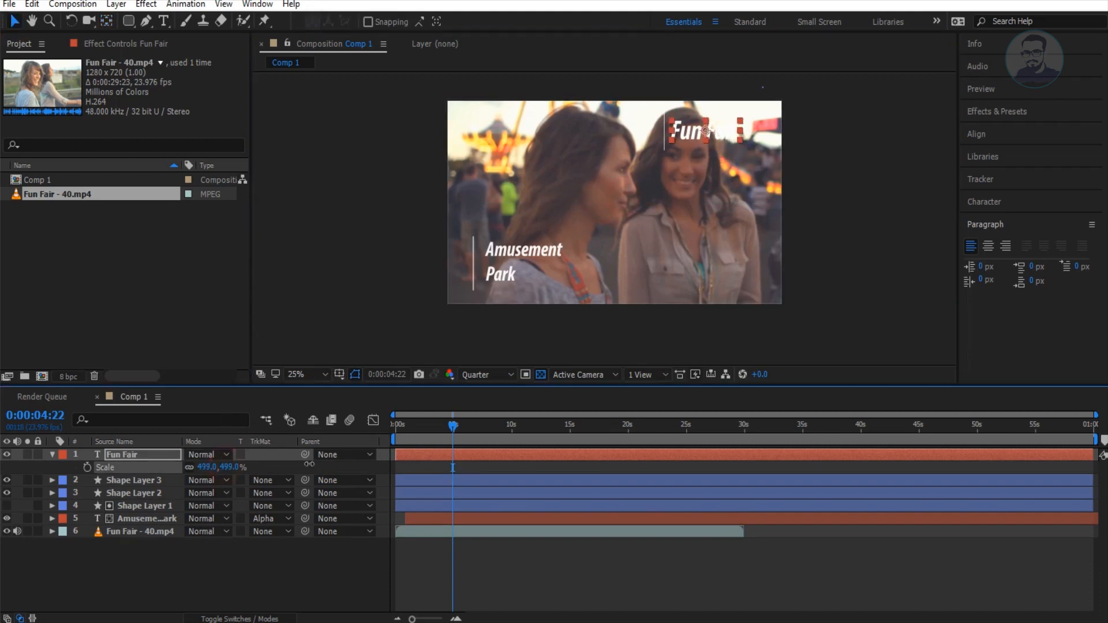
click(339, 192)
drag(706, 132, 710, 132)
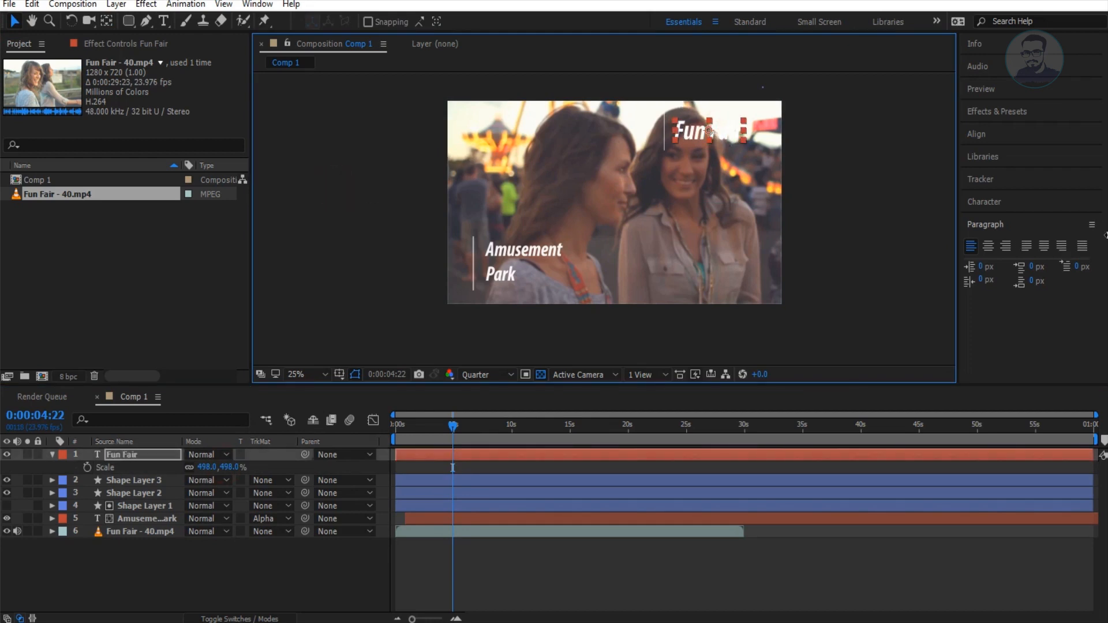
click(56, 457)
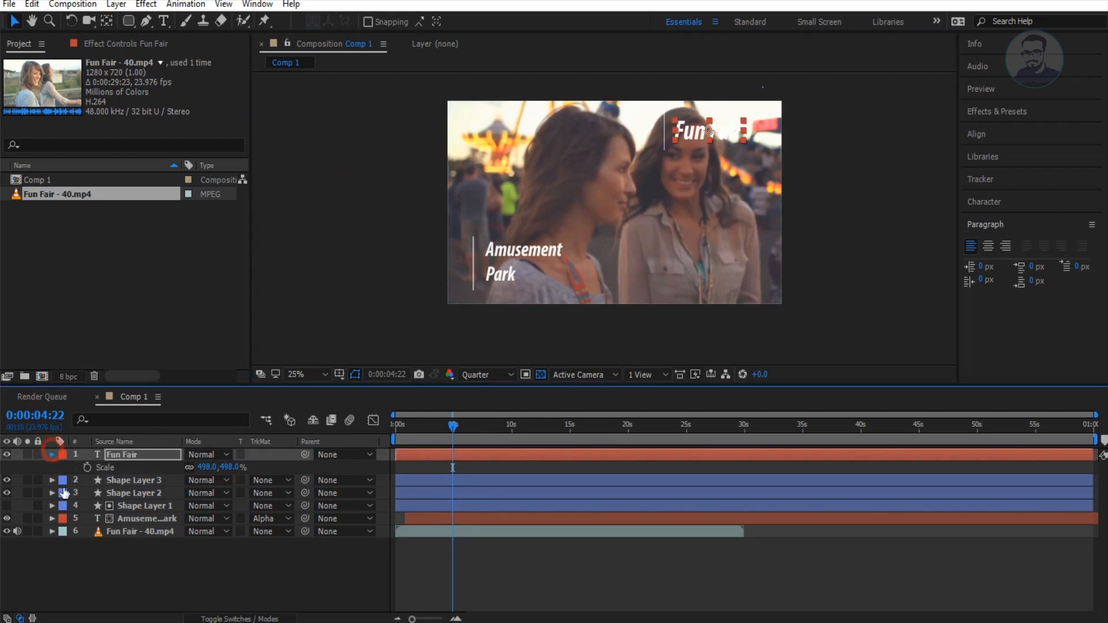
click(86, 557)
Change the fill colour of the whole Fun Fair text to bright blue
click(701, 135)
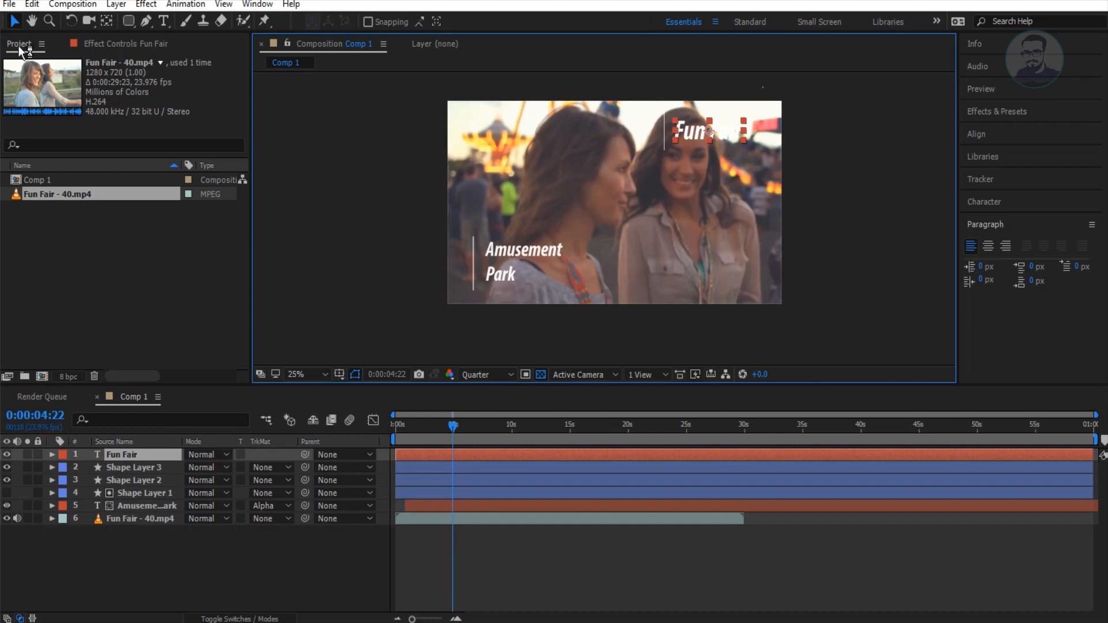
key(ctrl+t)
double_click(707, 132)
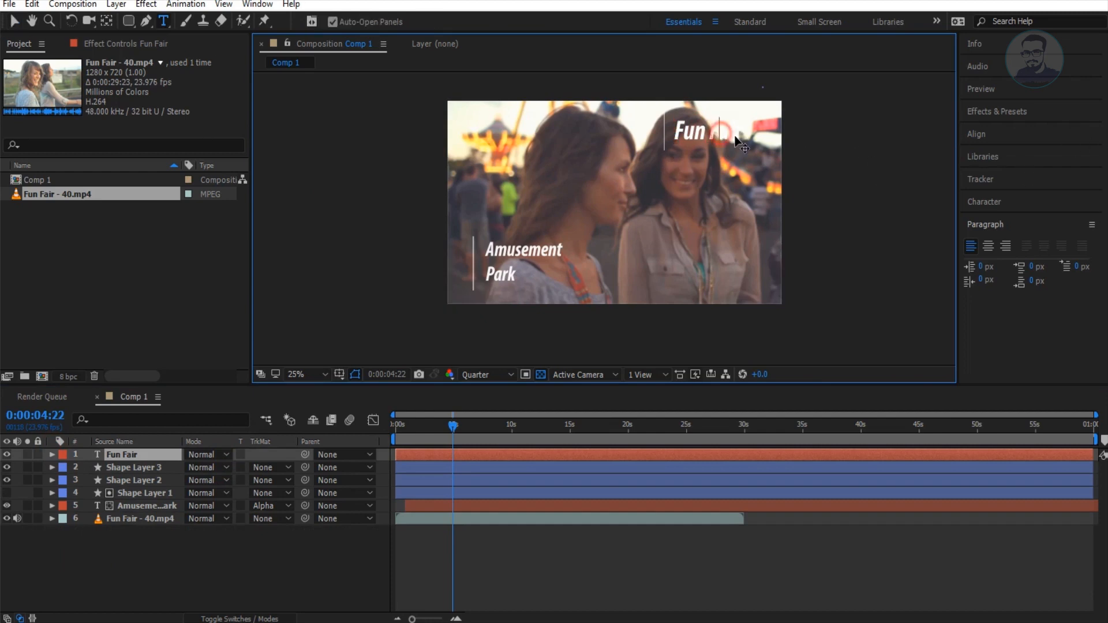
click(990, 224)
click(995, 199)
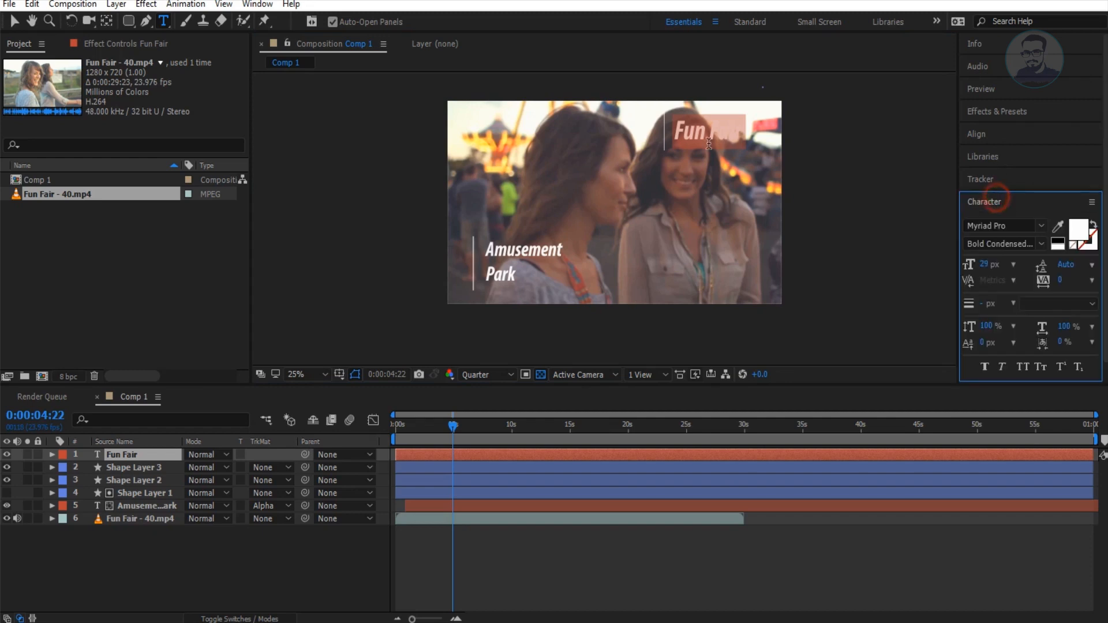
click(1081, 231)
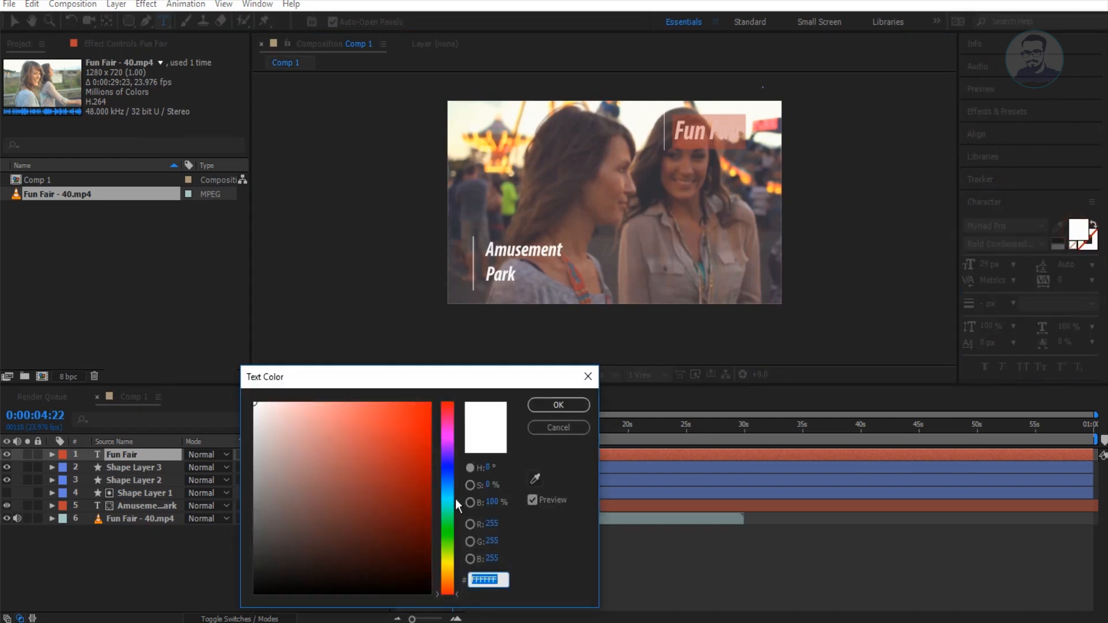
click(451, 489)
drag(329, 416, 330, 386)
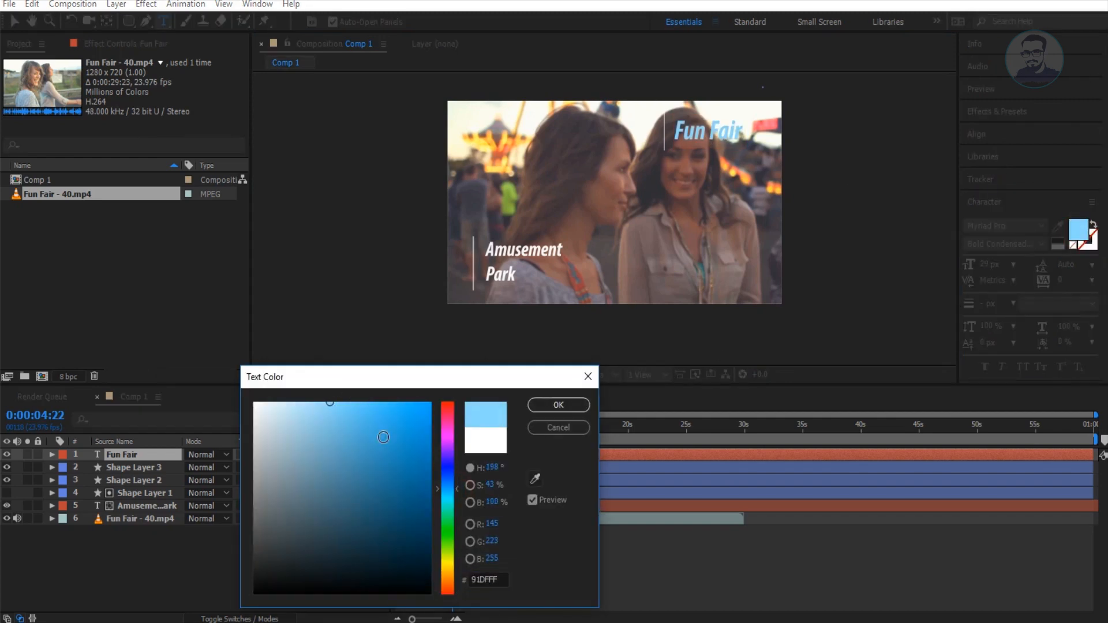
click(358, 418)
click(559, 405)
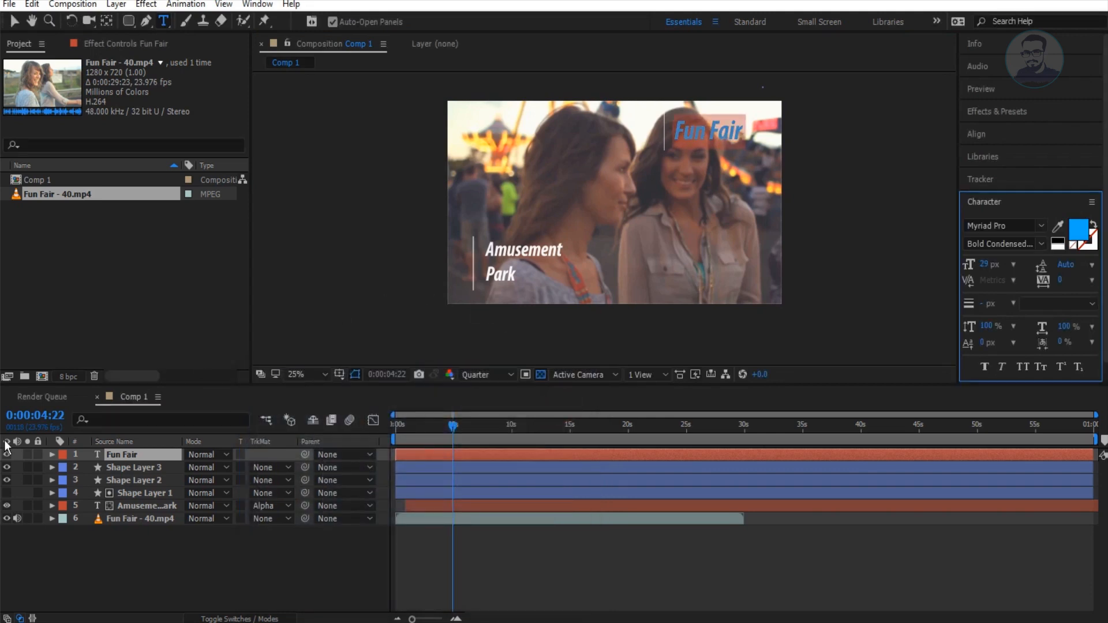
Set the stroke colour of the line beside Fun Fair to blue 008AFF
click(139, 467)
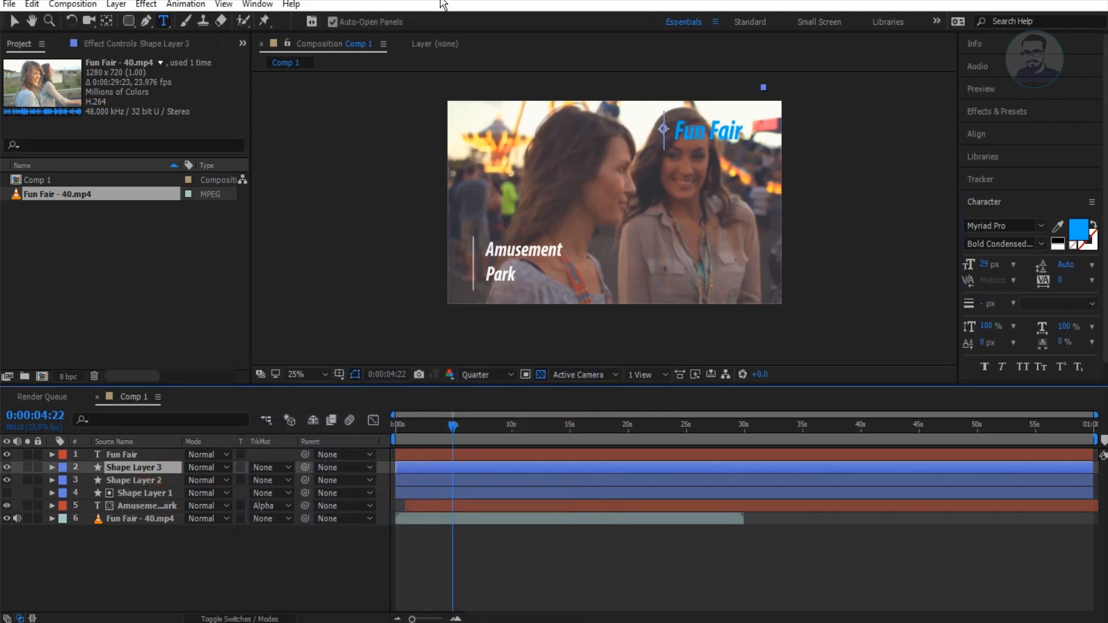
key(u)
key(u)
key(q)
click(424, 22)
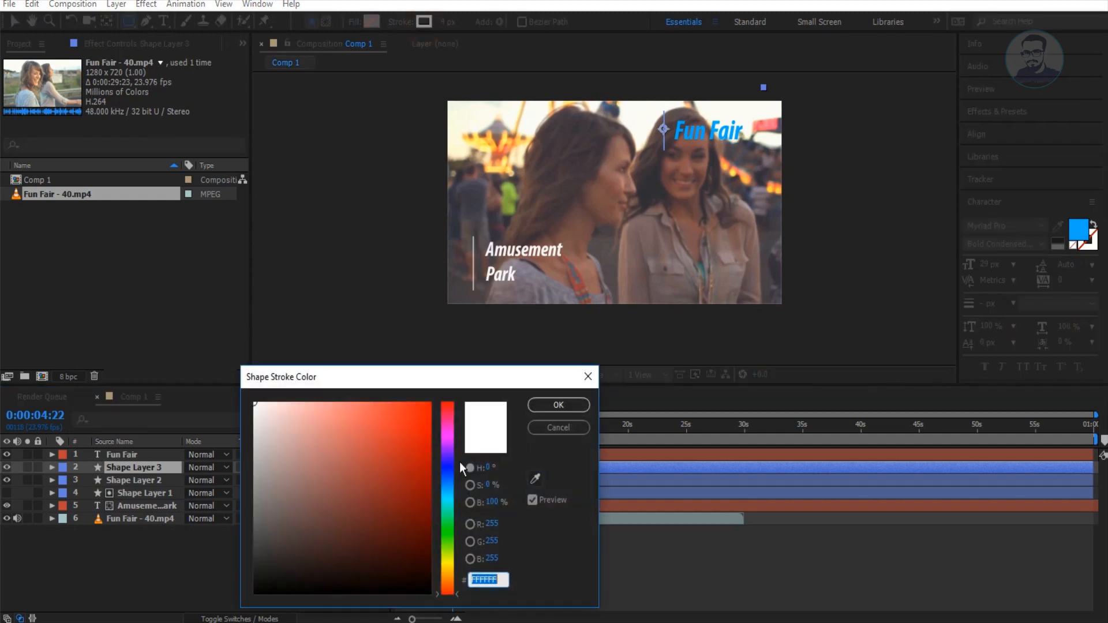
click(453, 486)
click(411, 436)
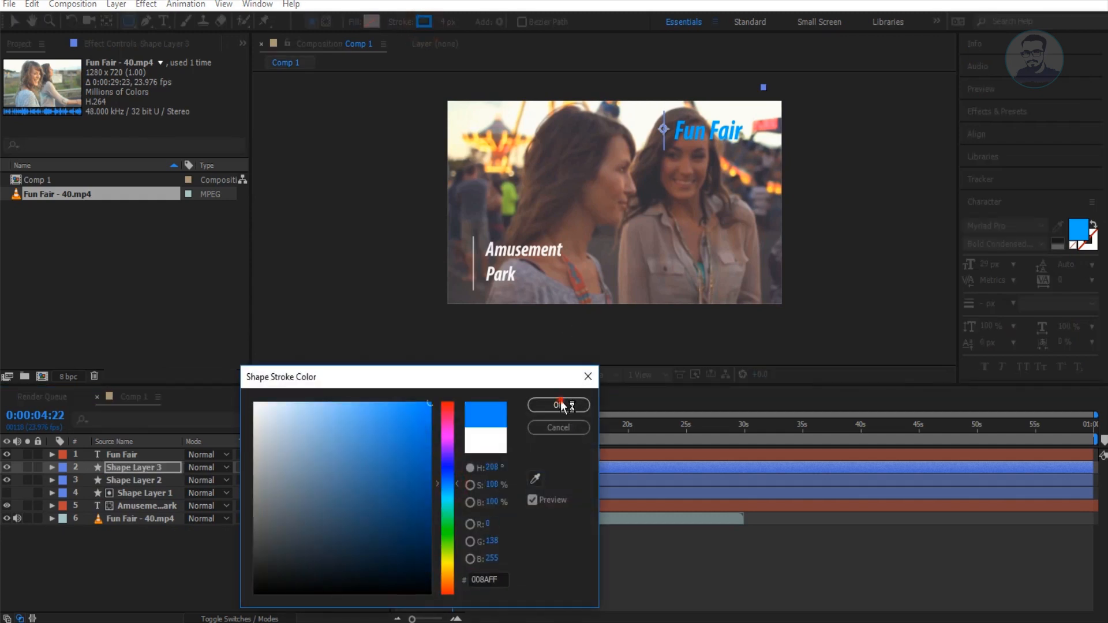
click(558, 405)
key(v)
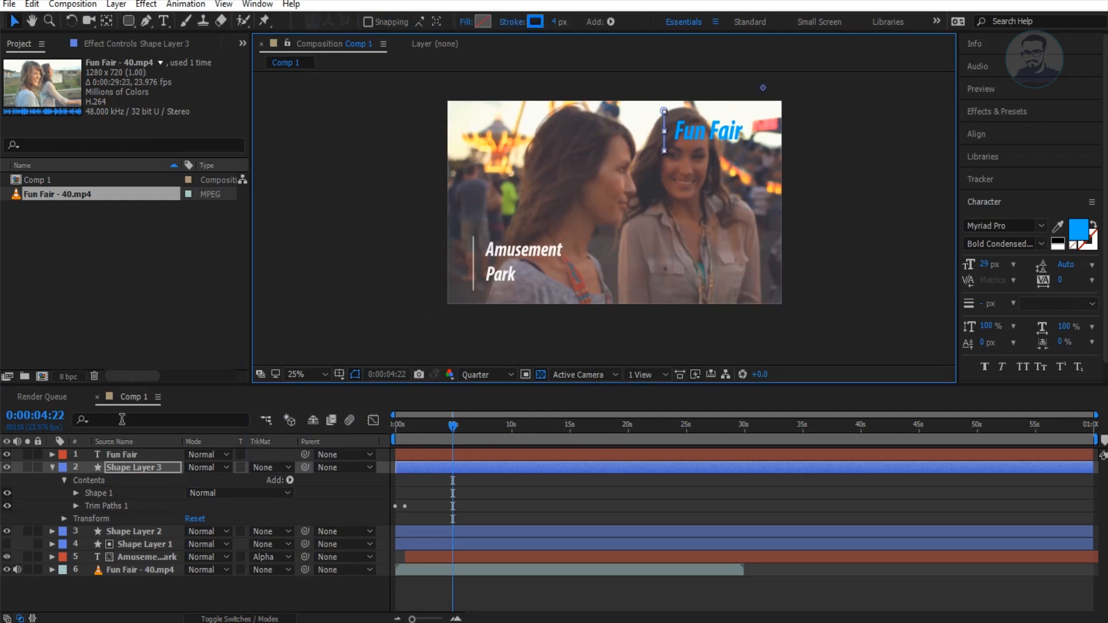
click(52, 468)
click(179, 575)
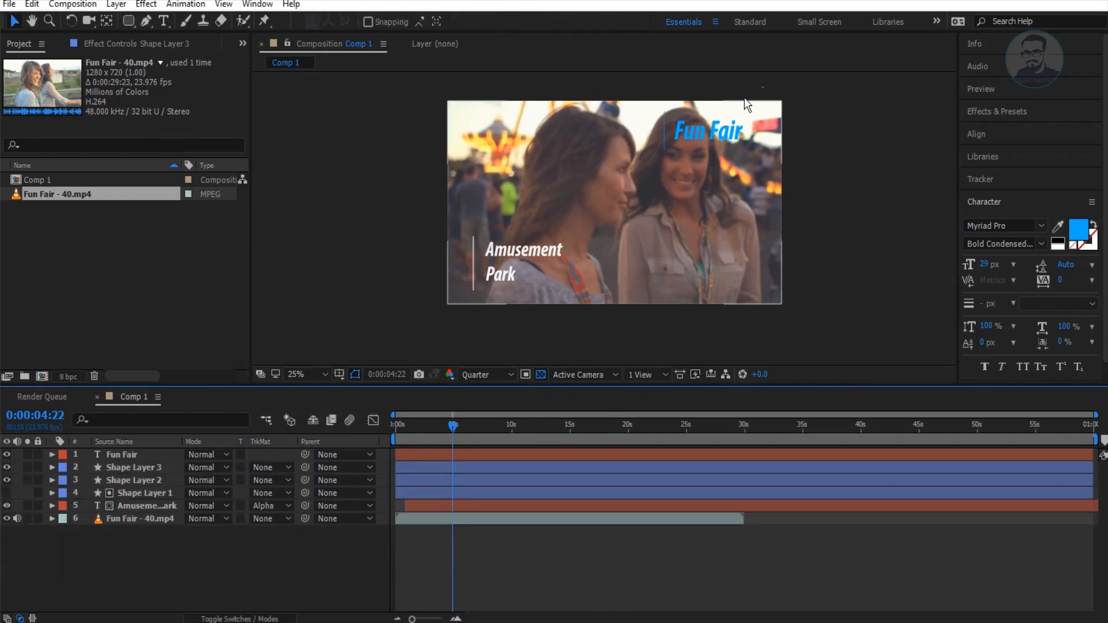
Thicken the blue line's stroke to 17 px
scroll(669, 125, up, 2)
drag(670, 125, 659, 302)
click(669, 269)
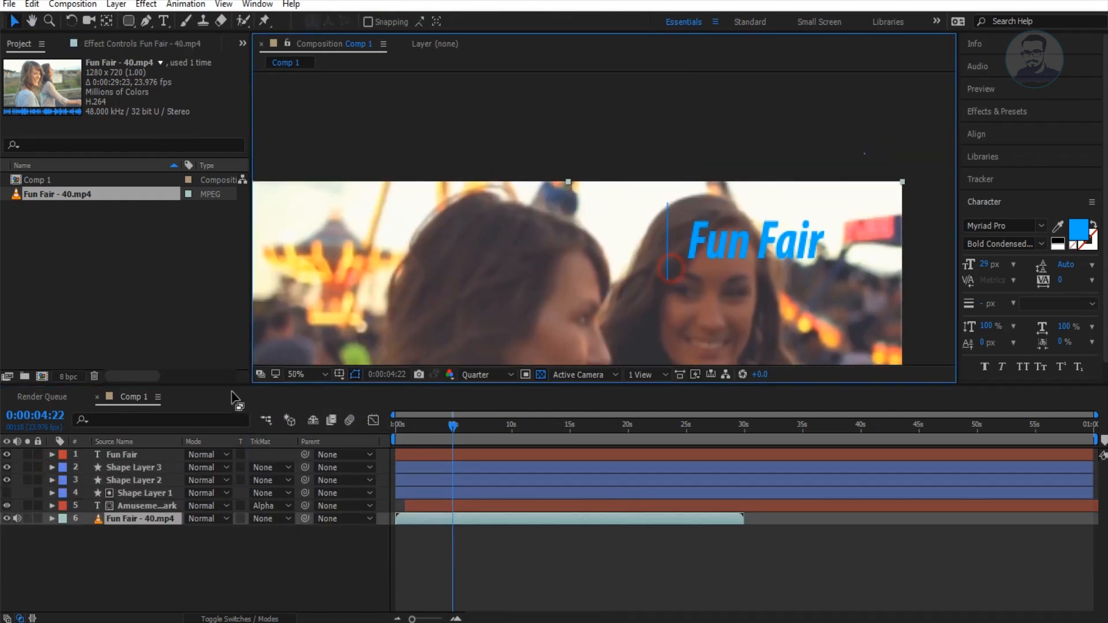
click(118, 468)
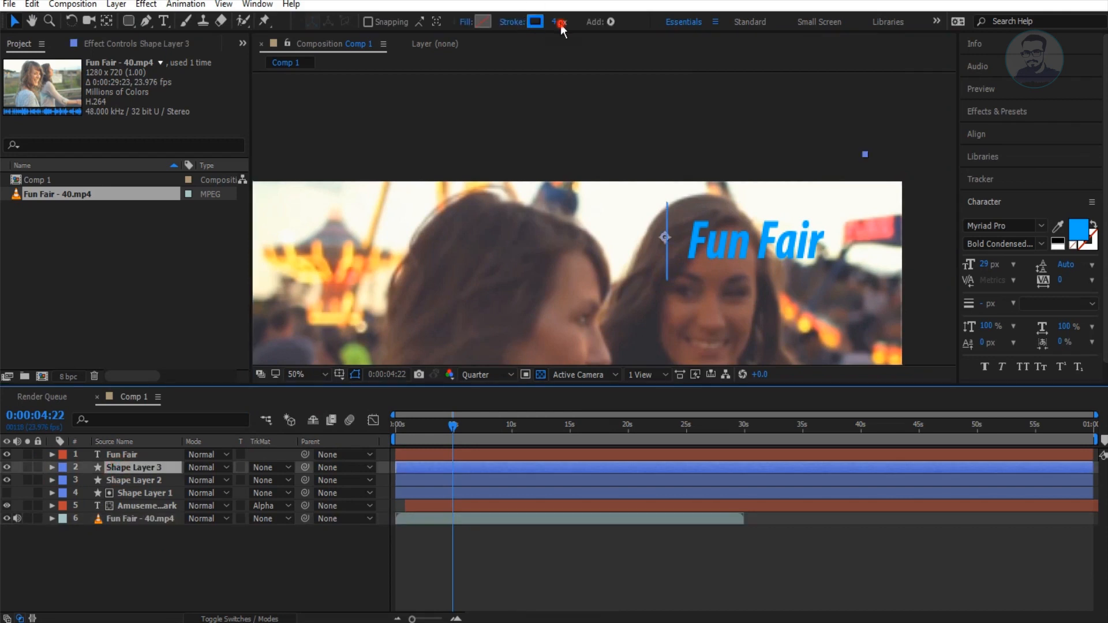
drag(561, 28, 566, 23)
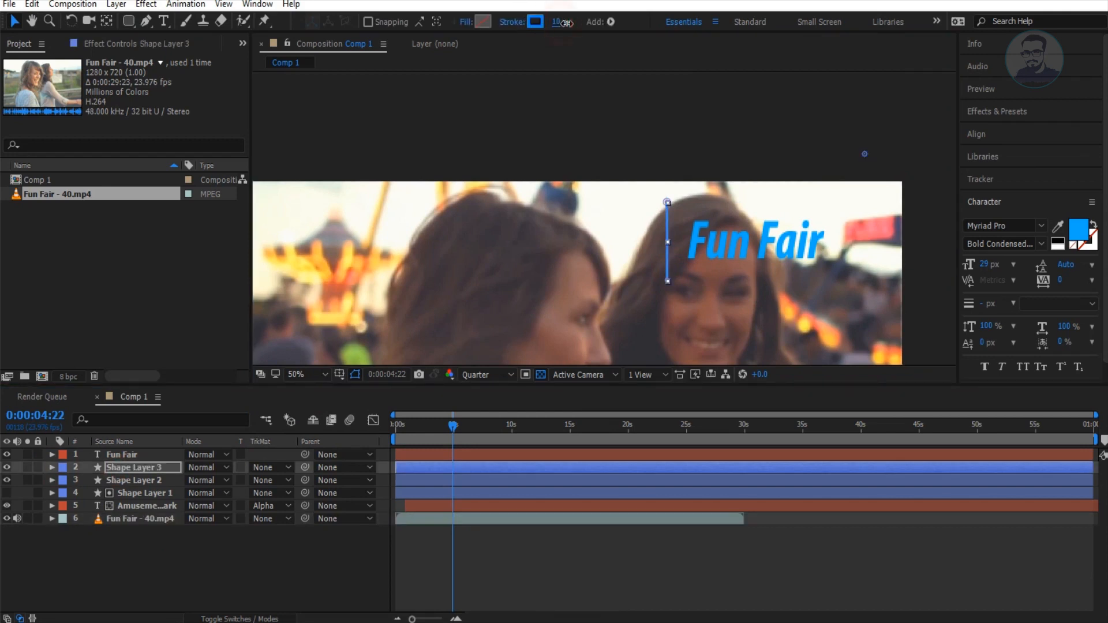
click(132, 559)
scroll(672, 221, down, 4)
Delay the blue line's layer so that it starts at 0:00:03:23
key(v)
drag(454, 431, 425, 430)
drag(441, 468, 469, 469)
mouse_move(425, 427)
mouse_down()
mouse_move(451, 434)
mouse_move(431, 431)
mouse_move(442, 432)
mouse_up()
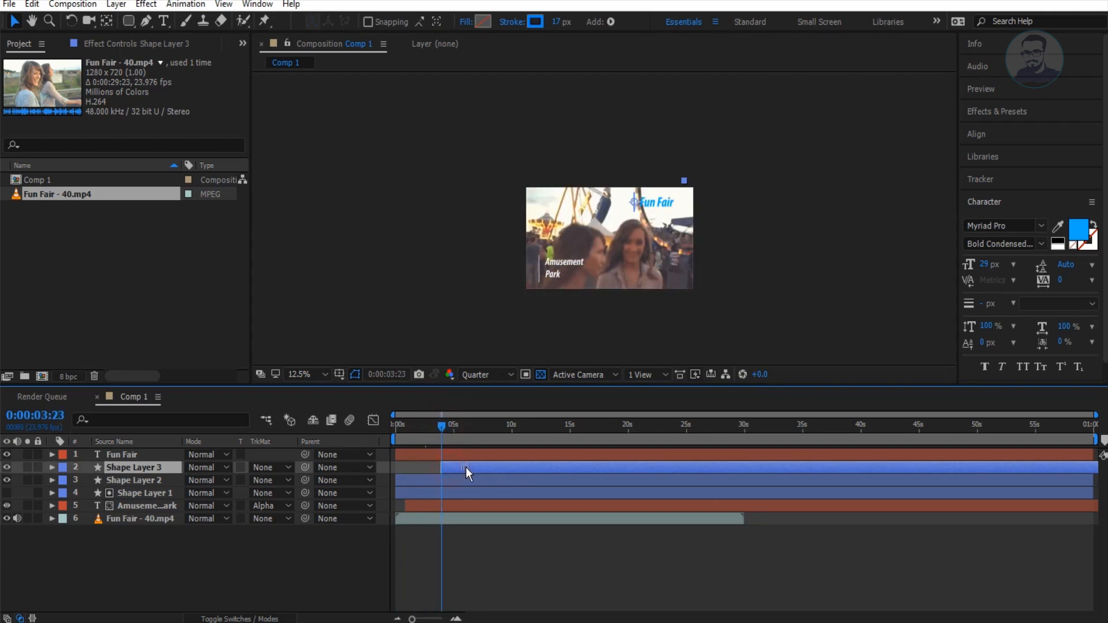
Delay the Fun Fair text layer so that it starts at 0:00:04:03, and move the playhead to 0:00:04:15
drag(445, 427, 497, 455)
drag(440, 427, 443, 428)
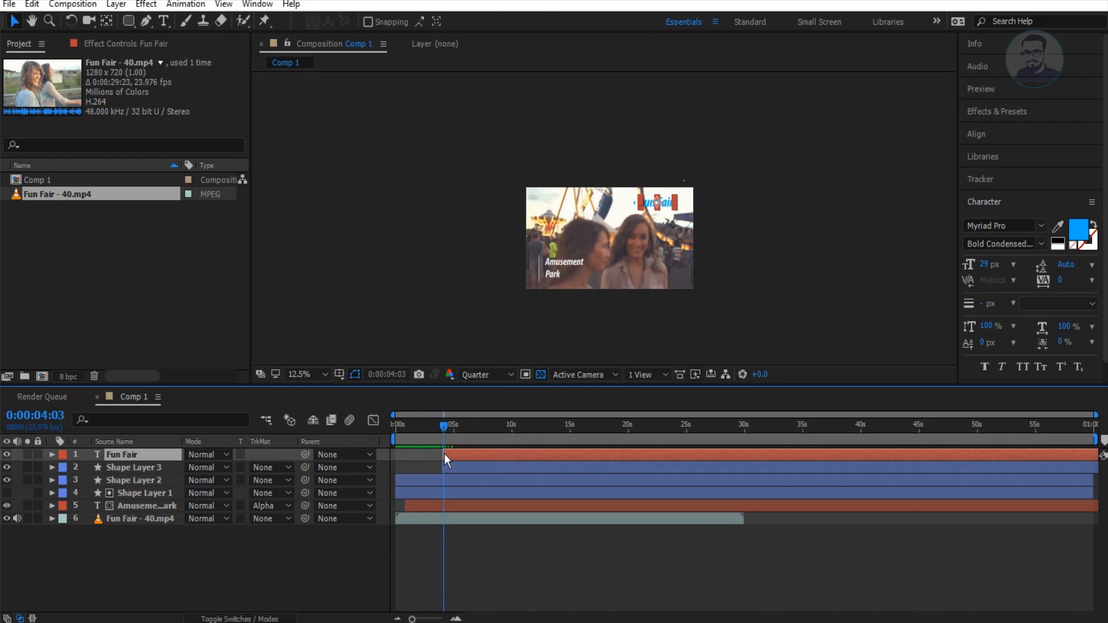
key(period)
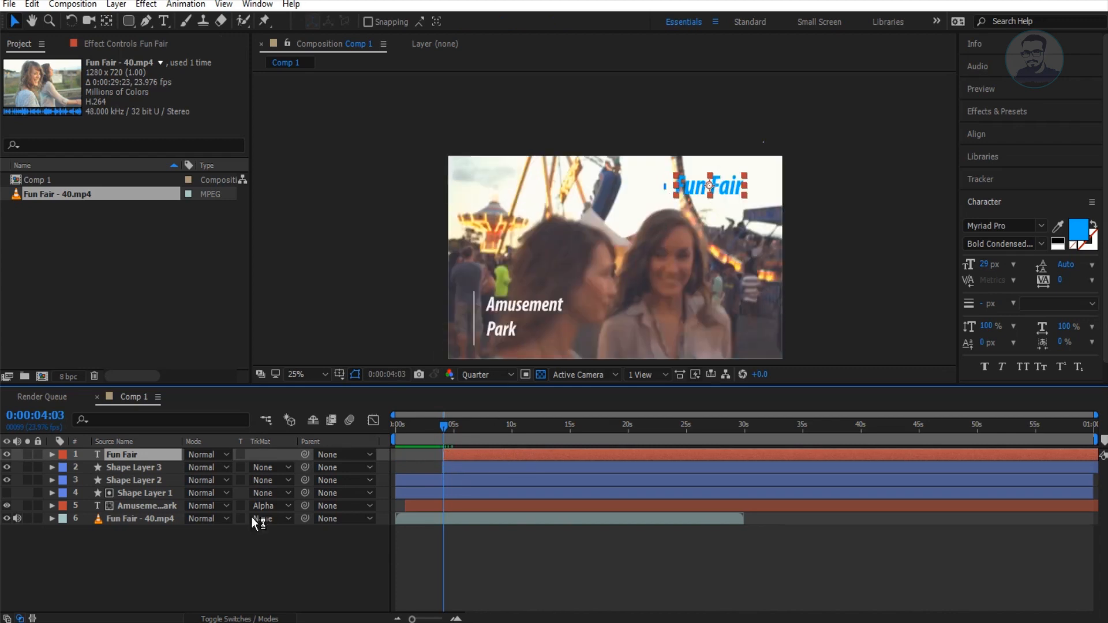
drag(445, 427, 449, 427)
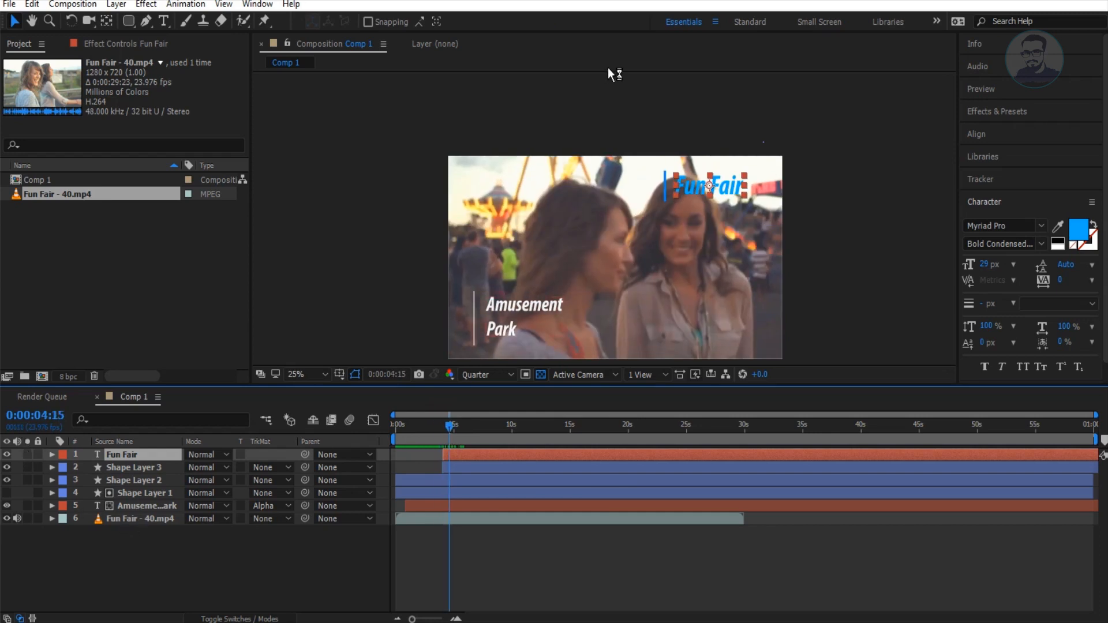
Draw a separate rectangle shape over the area left of the Fun Fair text, with a red fill and a 0 px stroke
drag(129, 21, 173, 35)
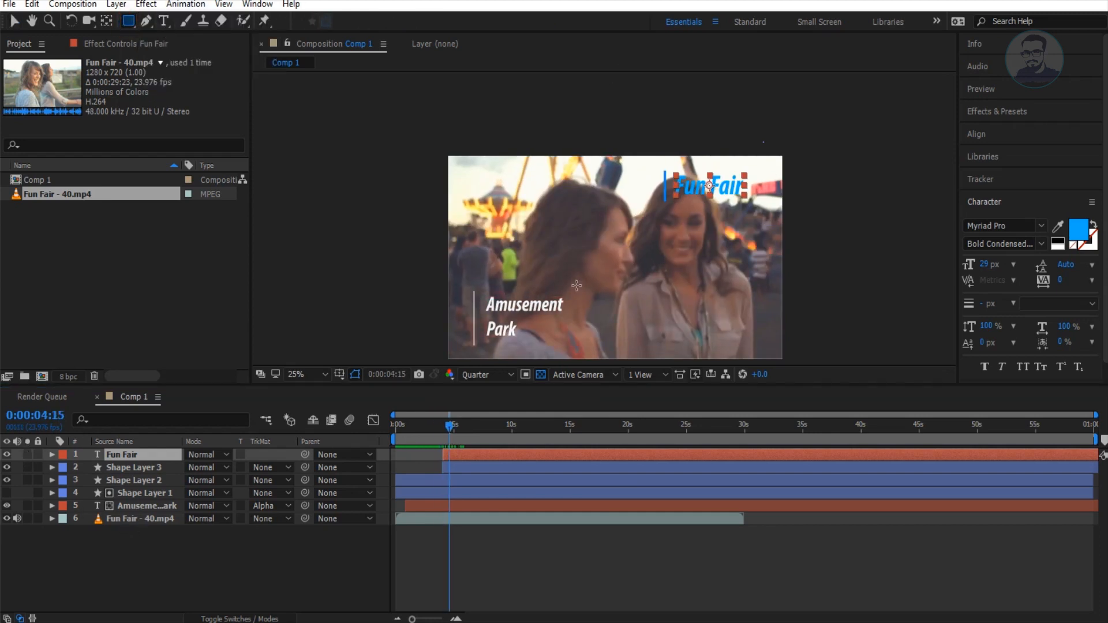
drag(425, 152, 675, 218)
key(ctrl+z)
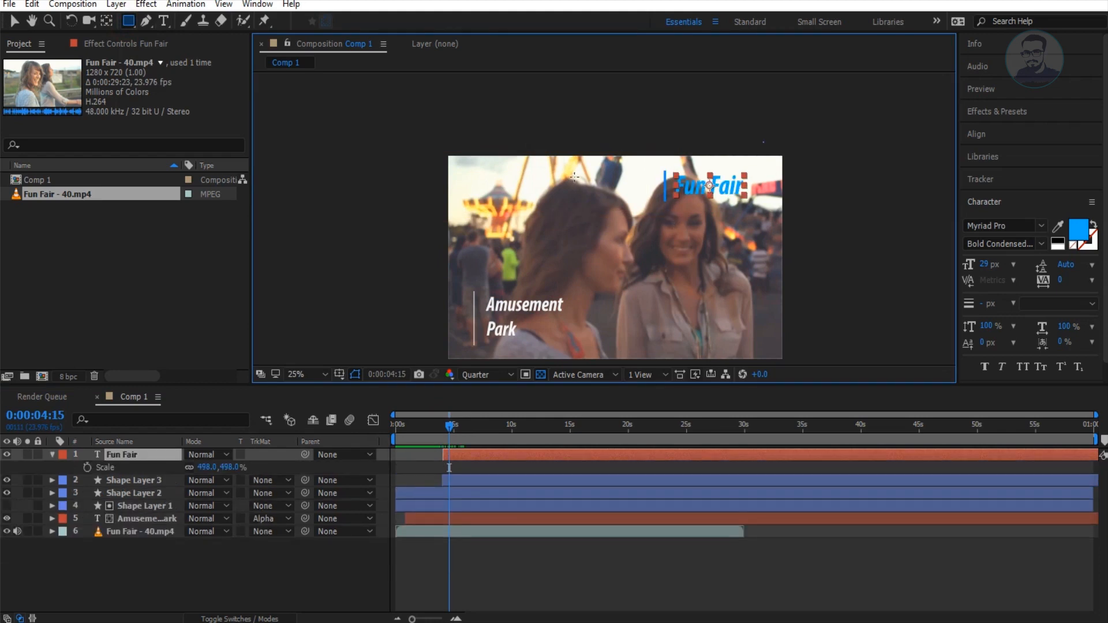
key(F2)
drag(433, 137, 678, 220)
click(371, 21)
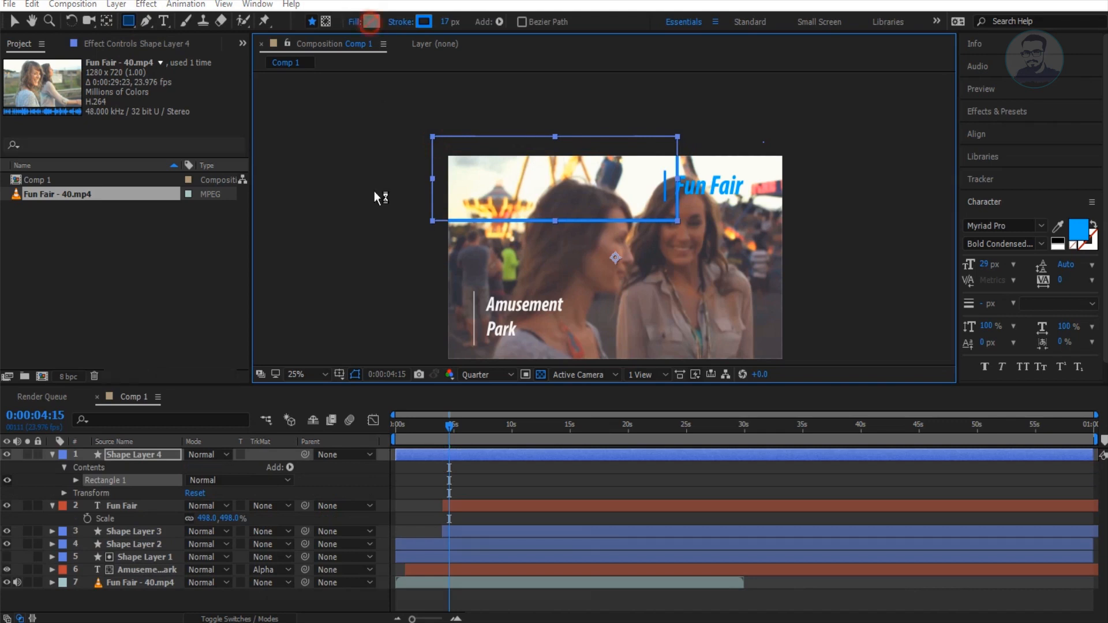
click(416, 417)
click(555, 407)
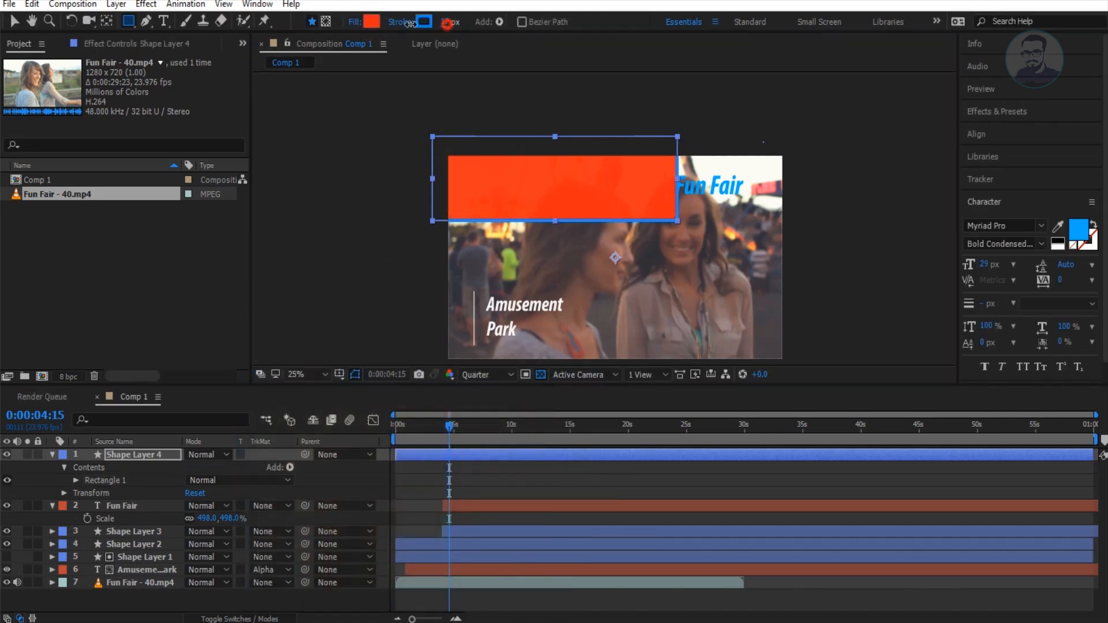
Set the Fun Fair text layer's track matte to Alpha, using the new rectangle above it
click(52, 455)
click(268, 467)
click(294, 505)
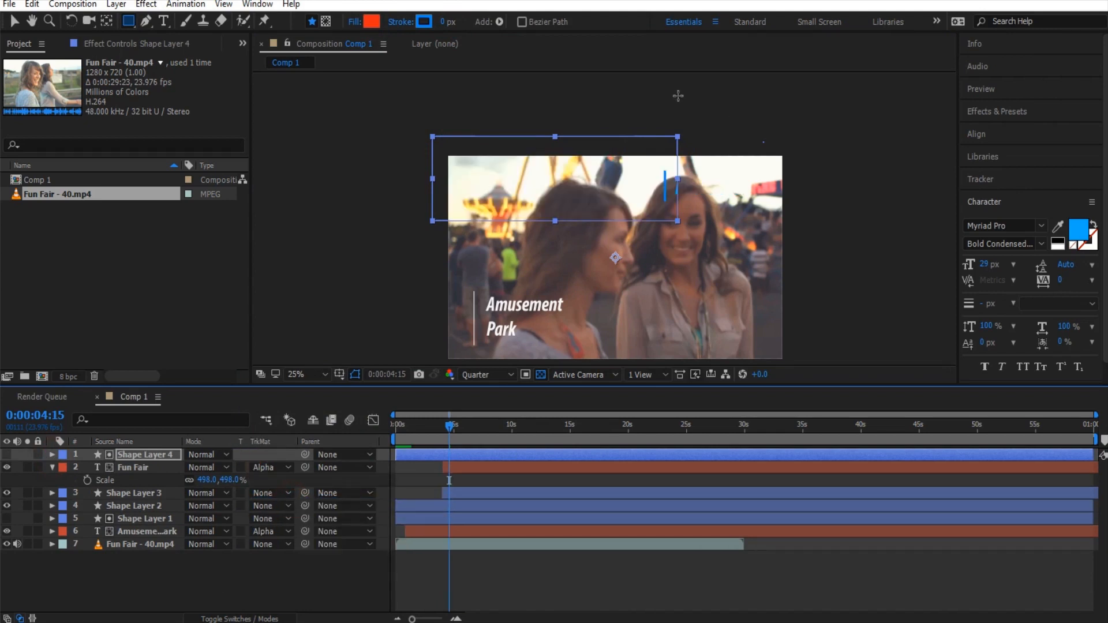
Move the matte rectangle to the right of the blue line, aligning its left edge with the line
key(v)
drag(567, 187, 556, 191)
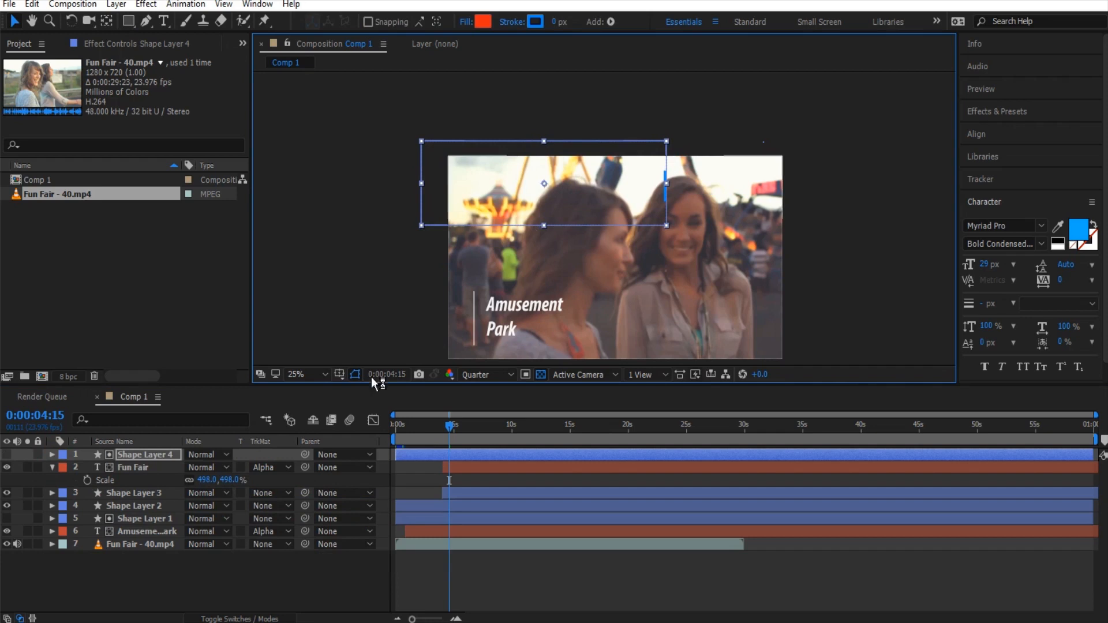
click(142, 468)
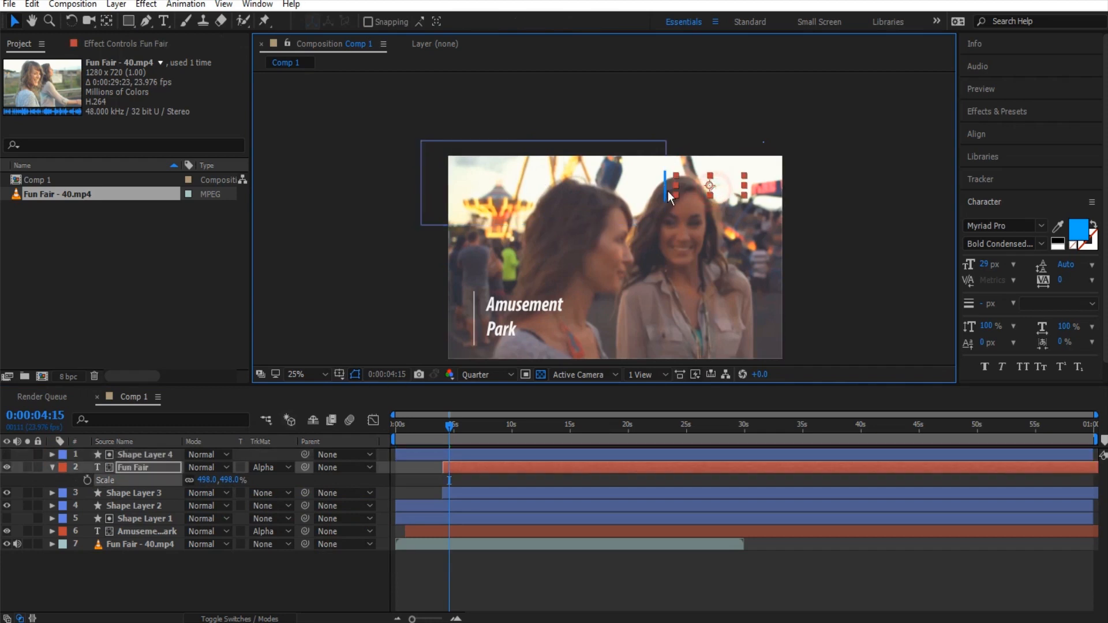
drag(706, 187, 578, 189)
click(491, 195)
click(144, 455)
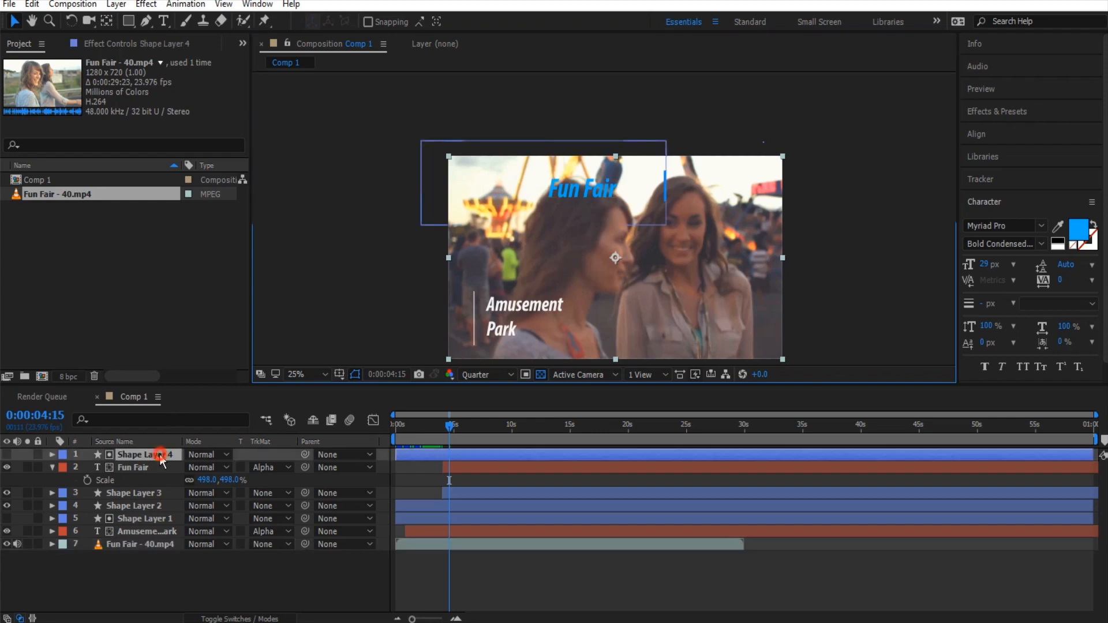
drag(468, 214, 709, 204)
Keyframe the Fun Fair text's position from hidden left of the blue line at 0:00:04:15 to its right side at 0:00:05:16
click(134, 467)
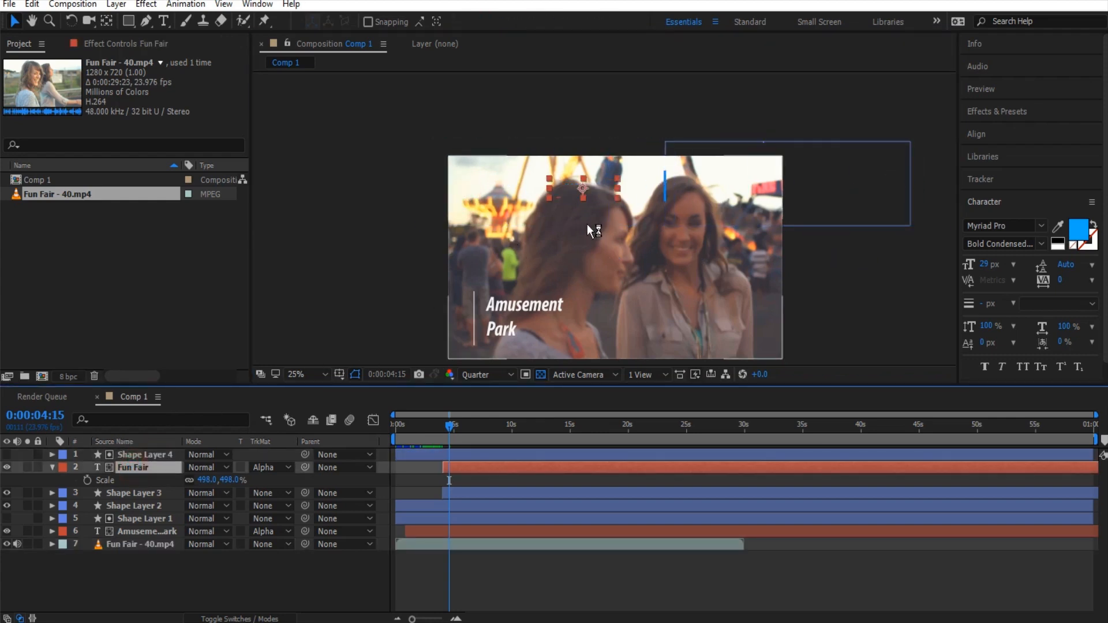
drag(671, 190, 625, 186)
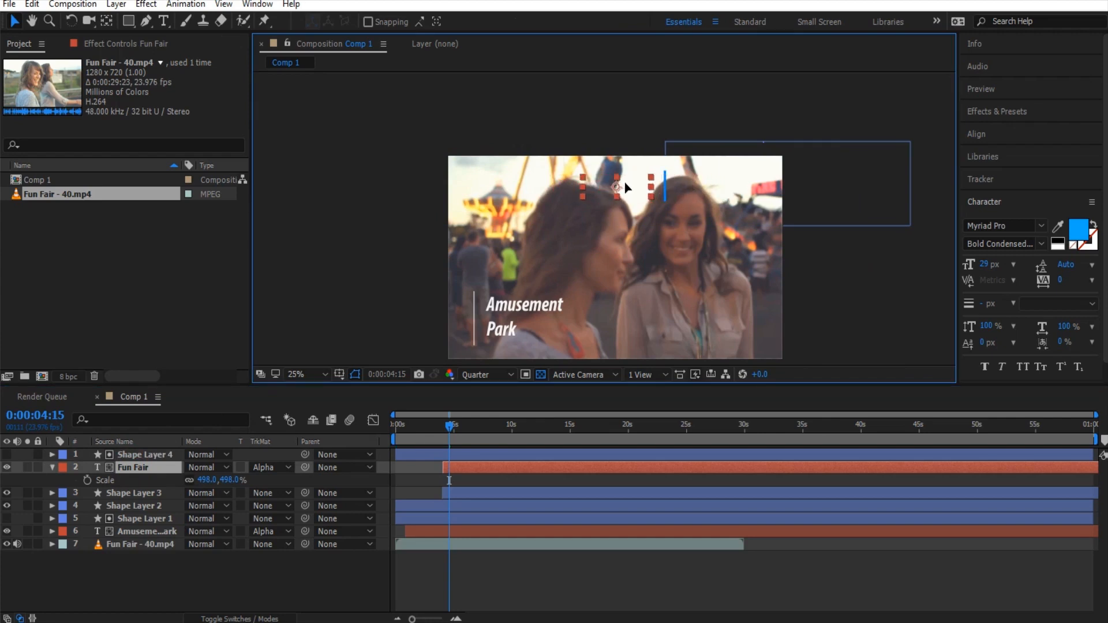
key(p)
key(p)
click(87, 480)
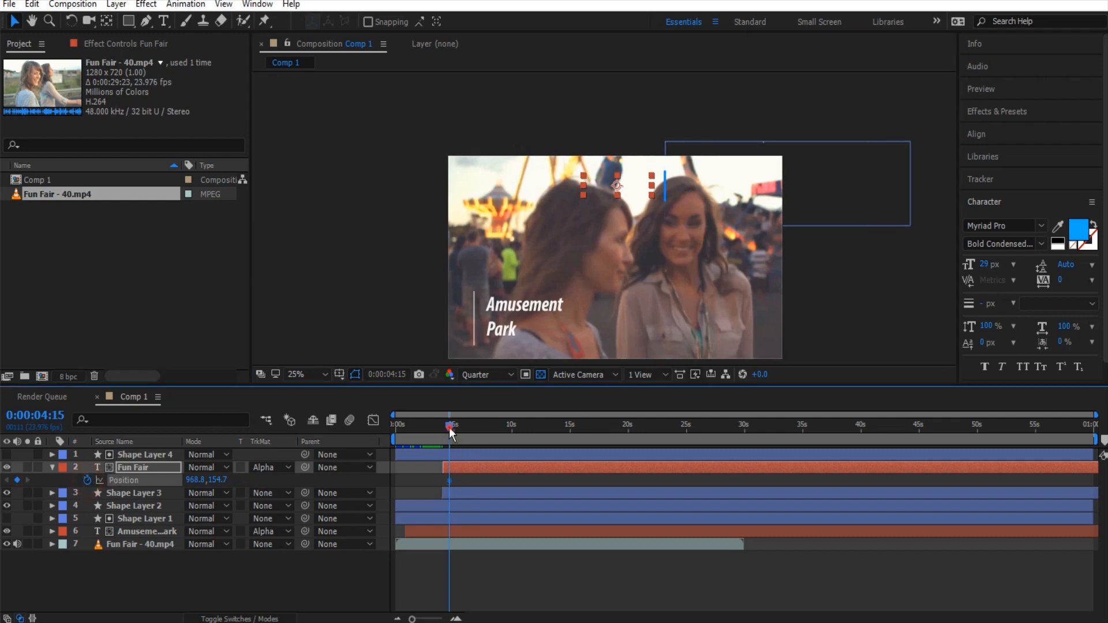
drag(451, 433, 461, 427)
drag(646, 188, 709, 185)
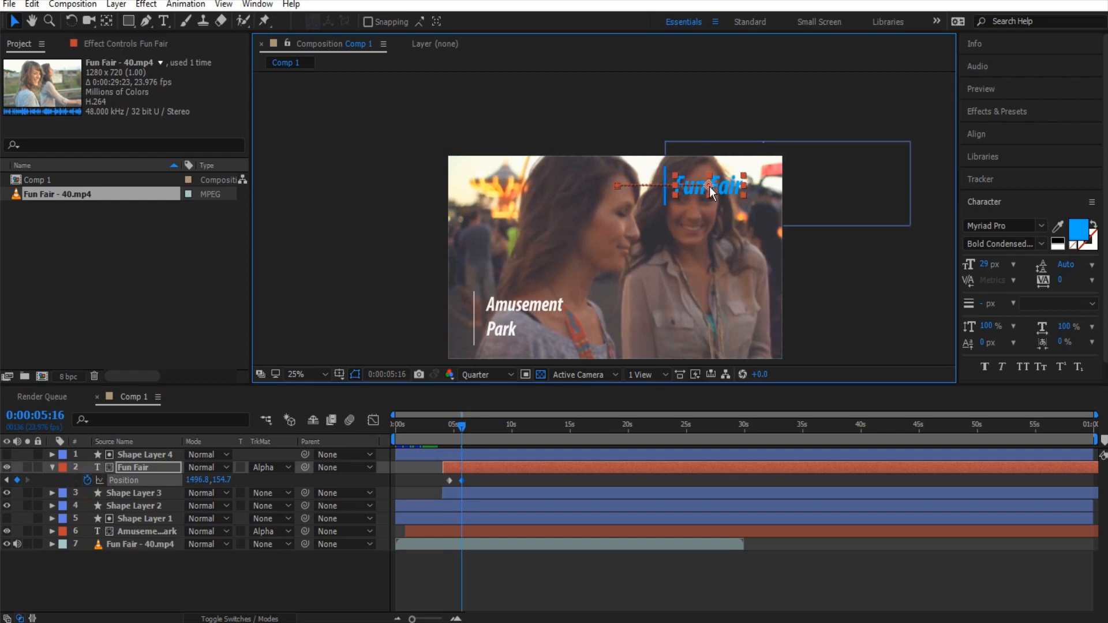
Preview the Fun Fair title animation from 0:00:03:18, and move the playhead to 0:00:13:17
click(438, 435)
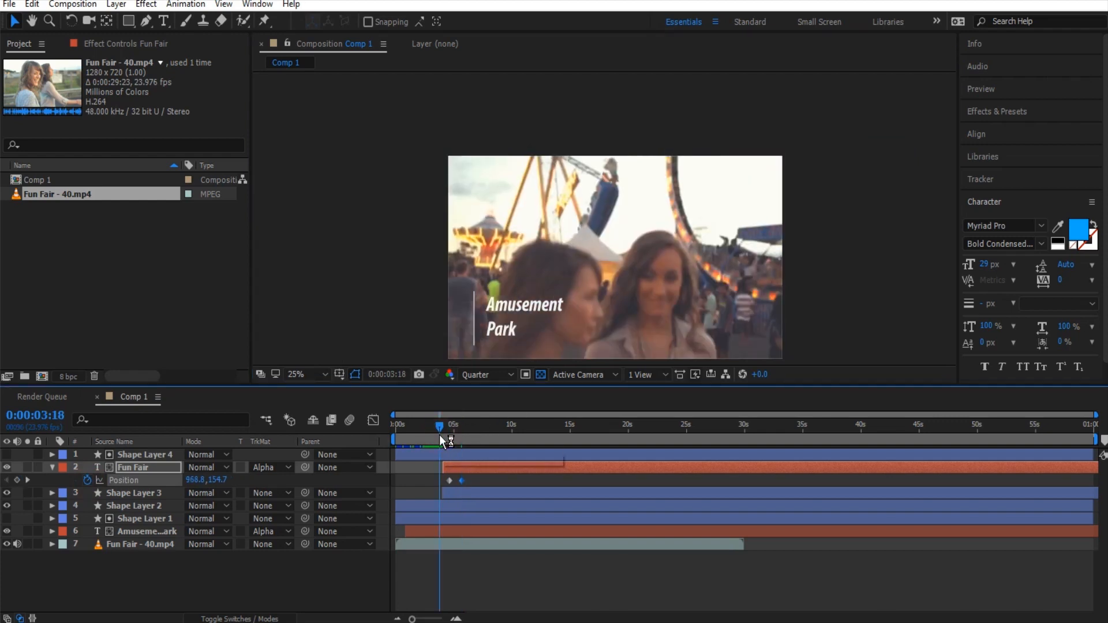
key(space)
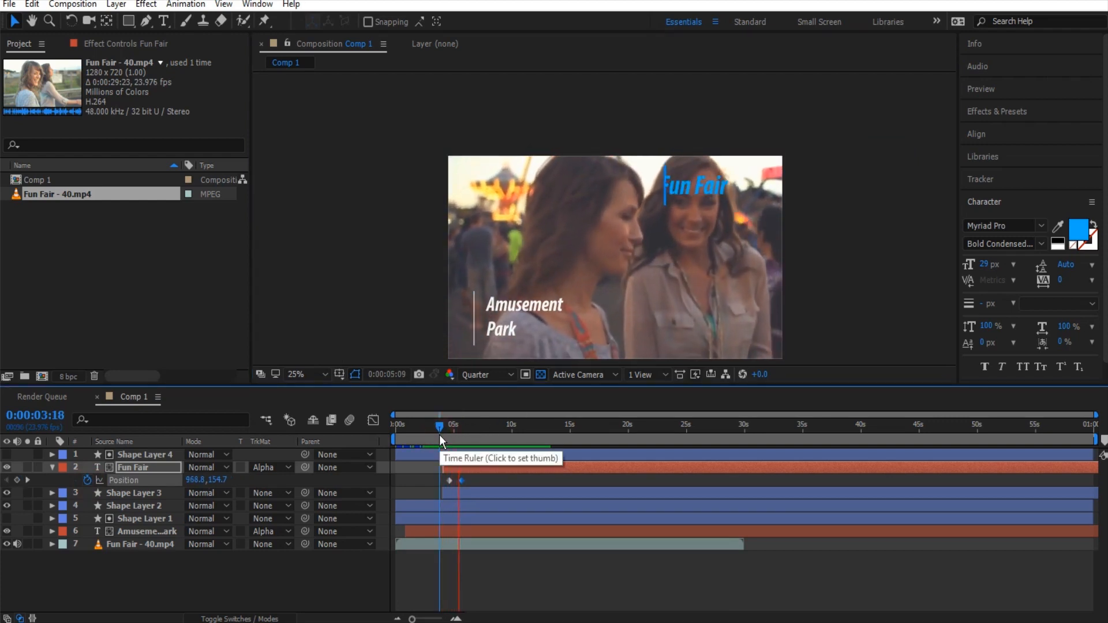
key(space)
drag(439, 428, 560, 426)
click(52, 467)
key(comma)
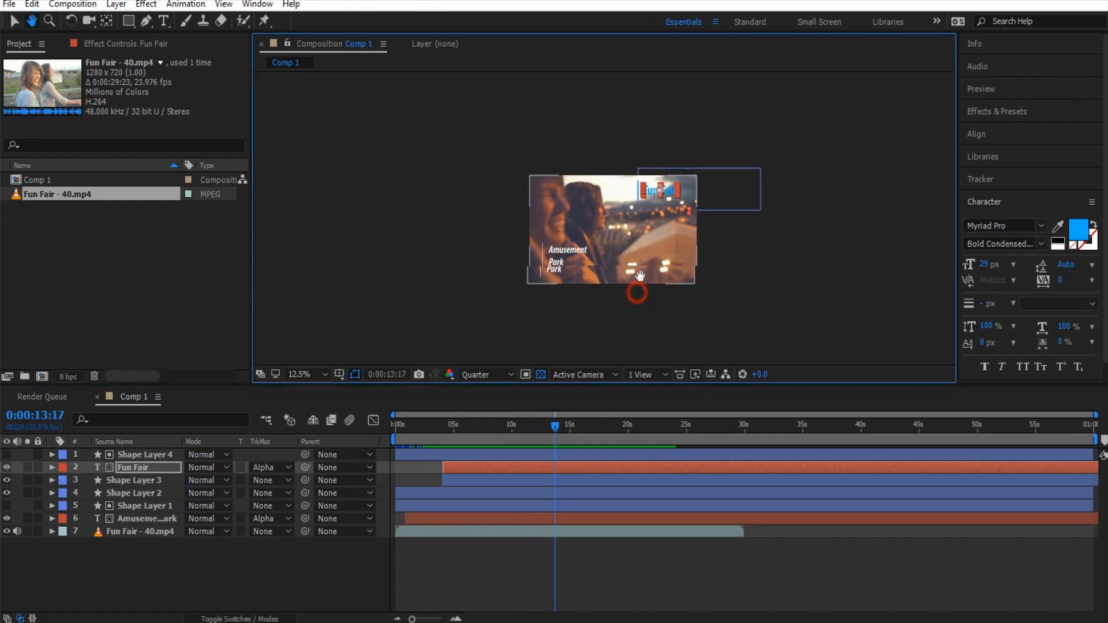
Try to add a text layer reading "Roller Coaster" over the footage
scroll(648, 253, up, 1)
key(ctrl+t)
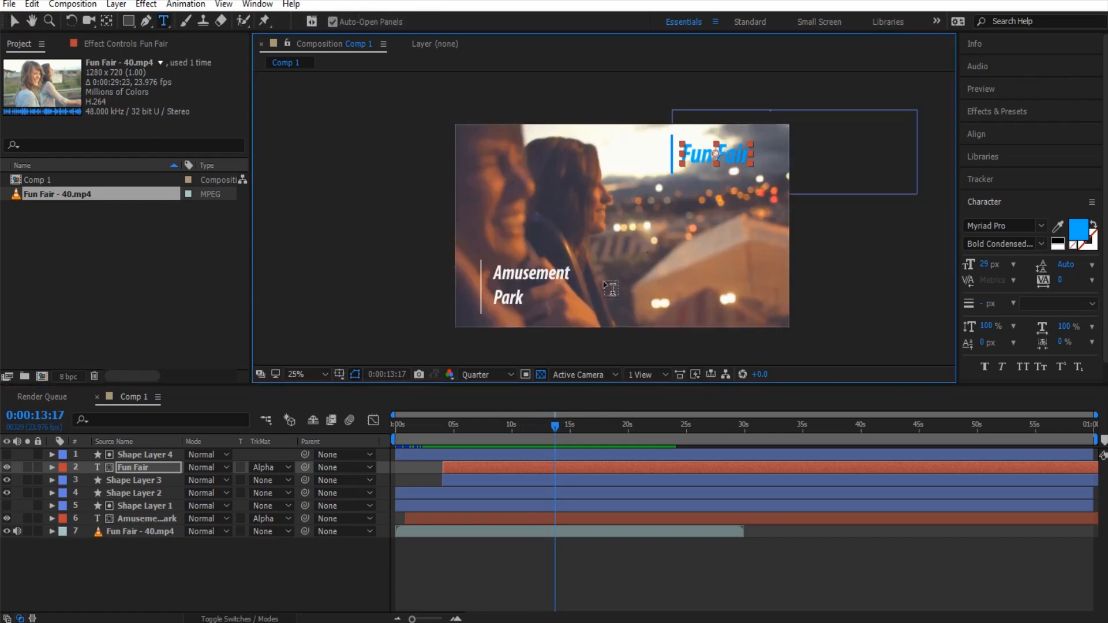
click(645, 273)
text(Roll)
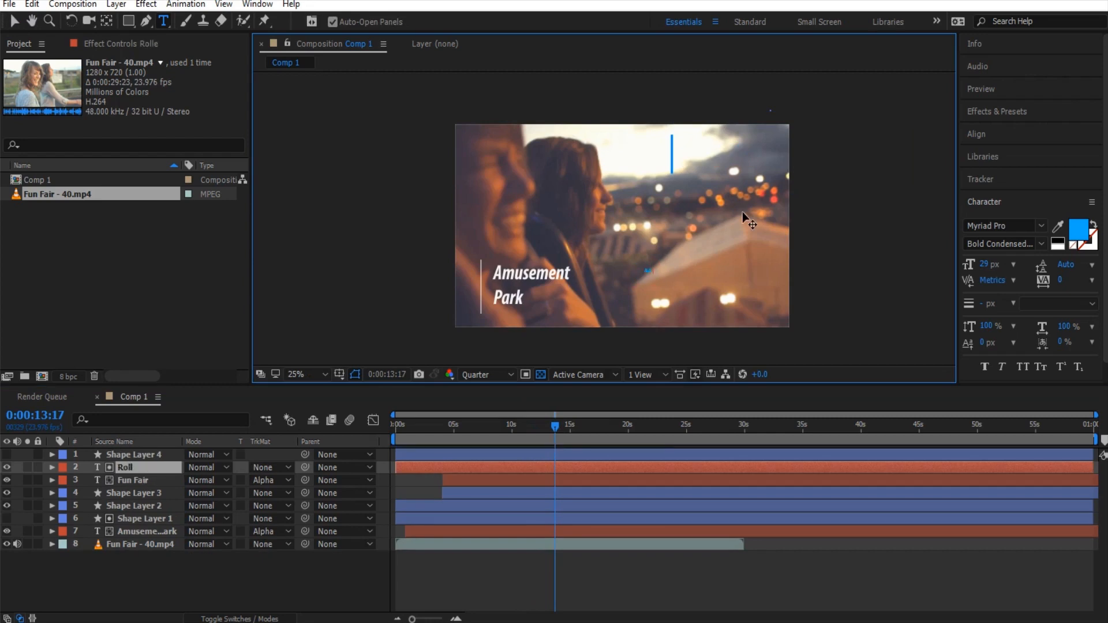
text(er)
click(14, 21)
Set the text fill colour to yellow
click(1078, 229)
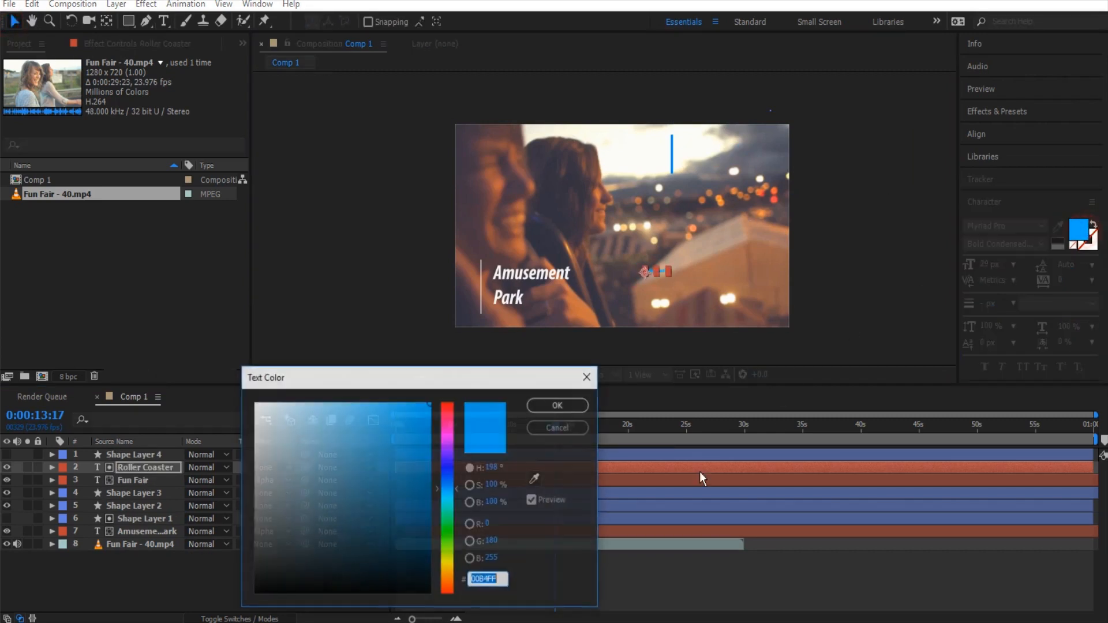
click(449, 560)
click(557, 405)
Remove the misplaced Roller Coaster text layer and deselect all layers
key(s)
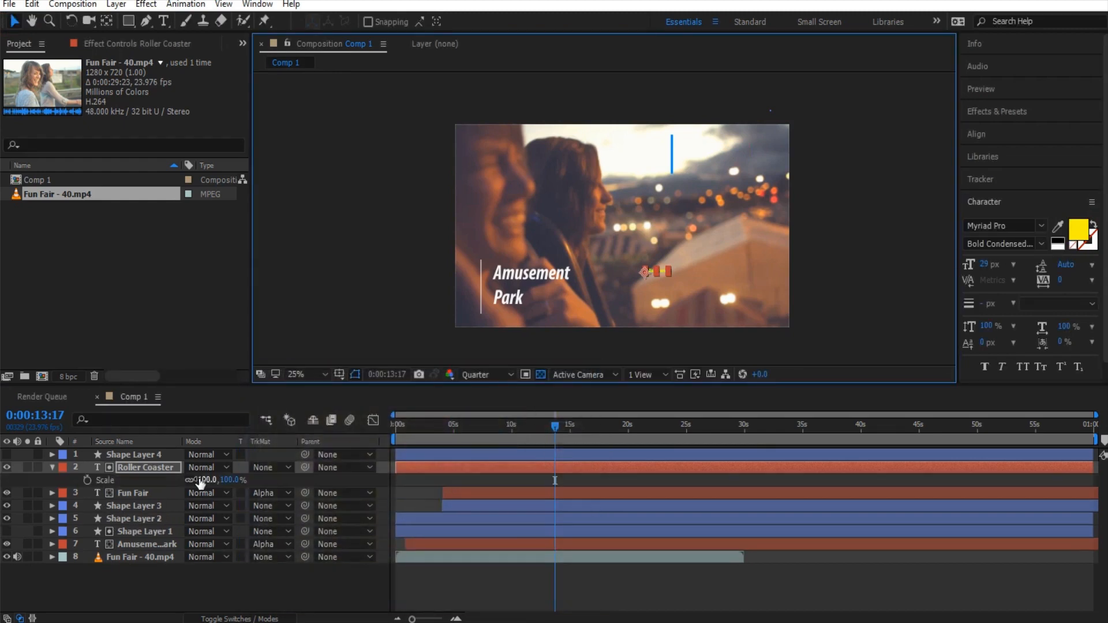
key(Delete)
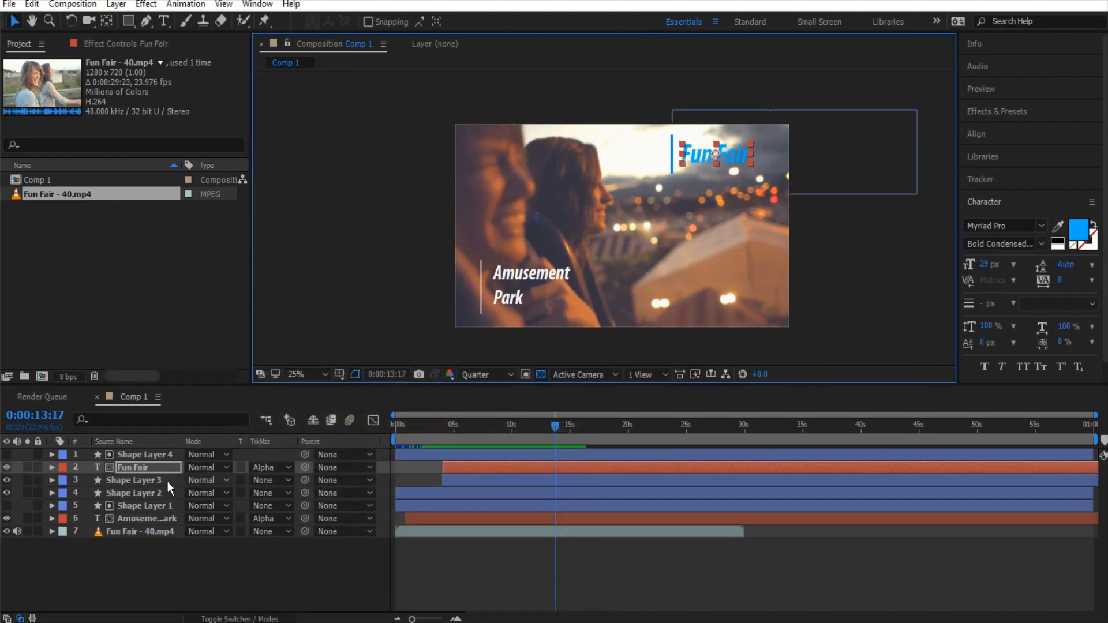
click(223, 589)
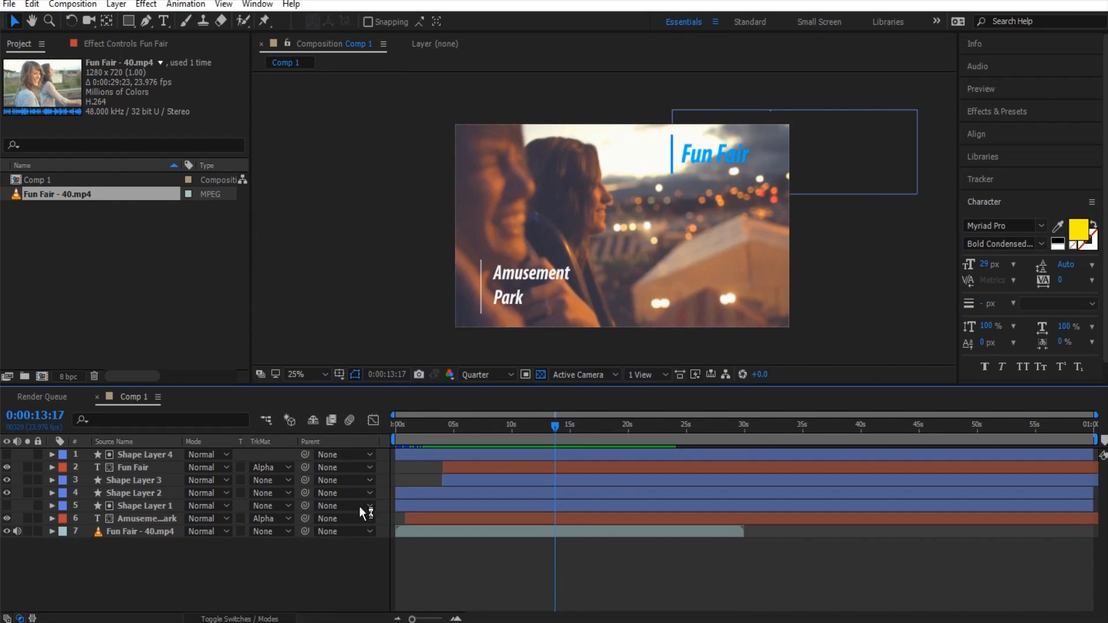
Add a yellow text layer reading "Roller Coaster" at the top of the layer stack
key(ctrl+t)
click(620, 254)
text(Roller Coaster)
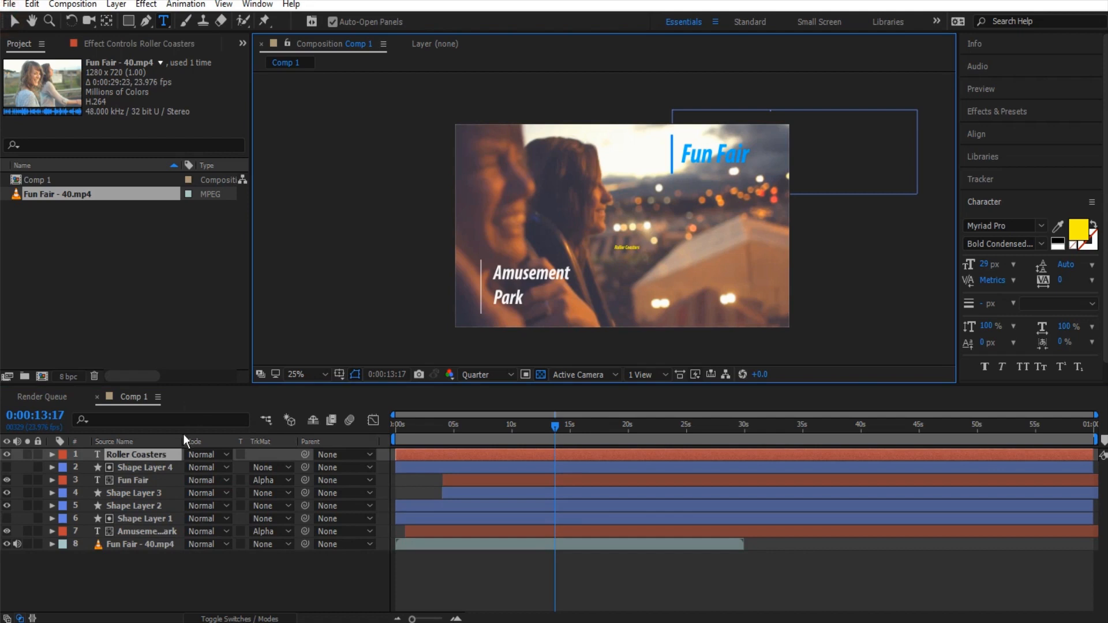
click(15, 20)
Scale the Roller Coaster text to 364% and place it in the lower-right corner of the footage
key(s)
drag(225, 468, 407, 471)
click(661, 244)
drag(661, 245, 719, 295)
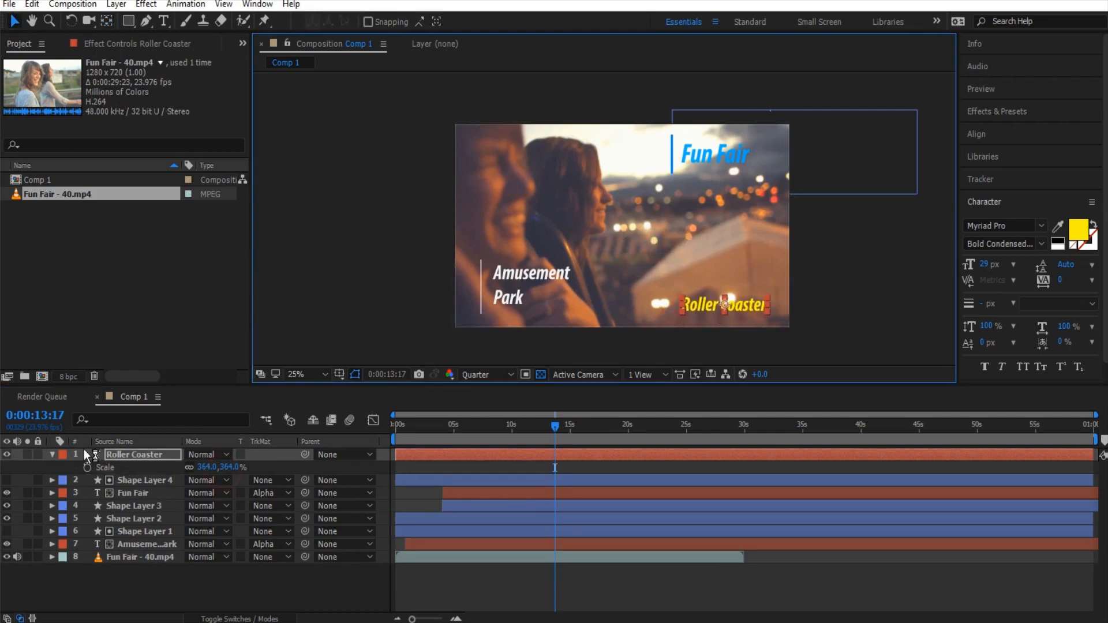
click(57, 455)
click(396, 292)
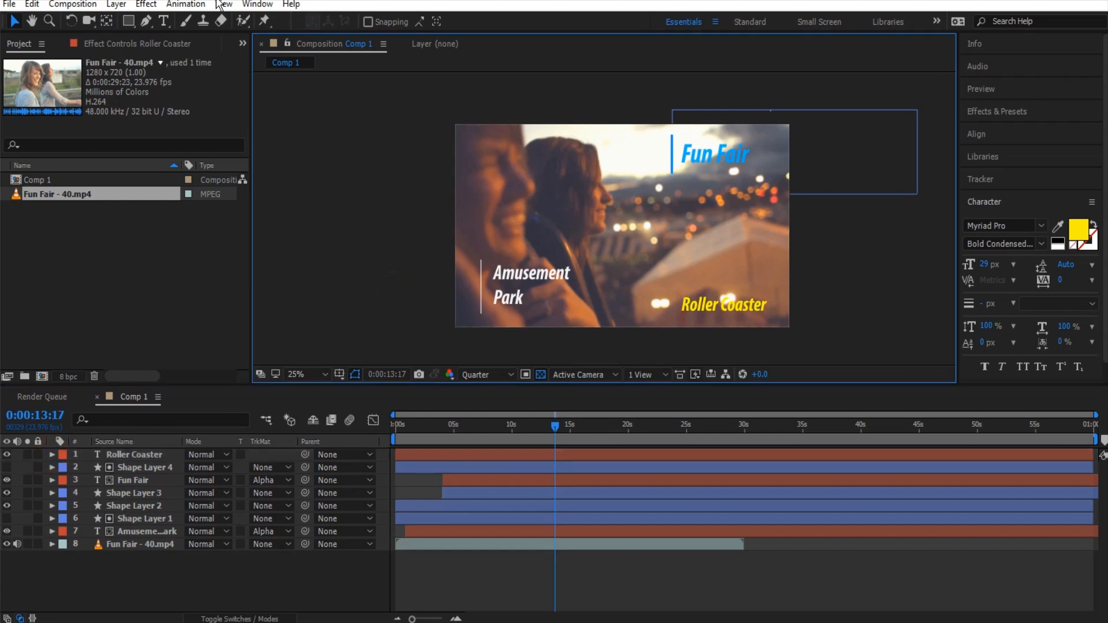
Draw a red rectangle shape without a stroke that covers the whole Roller Coaster text
click(748, 314)
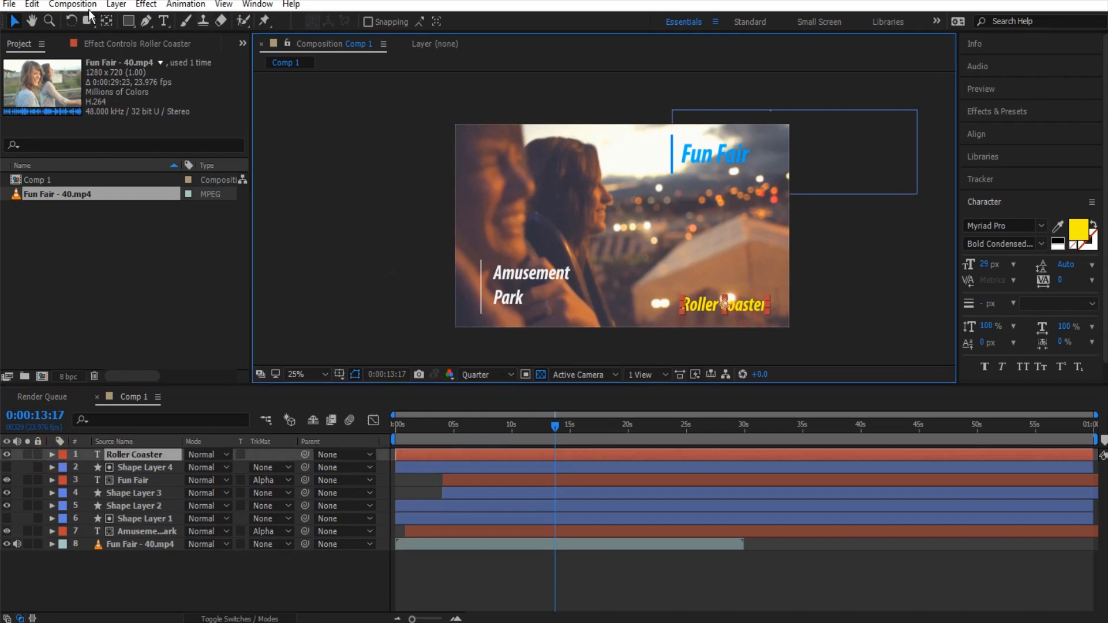
click(128, 23)
drag(642, 287, 808, 326)
key(v)
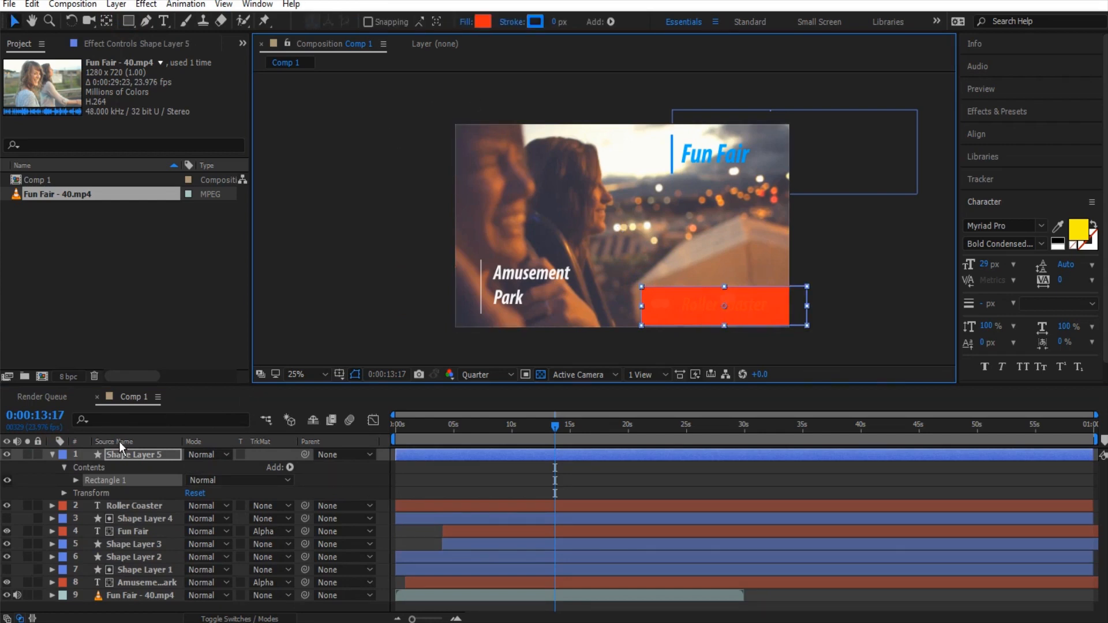
click(52, 455)
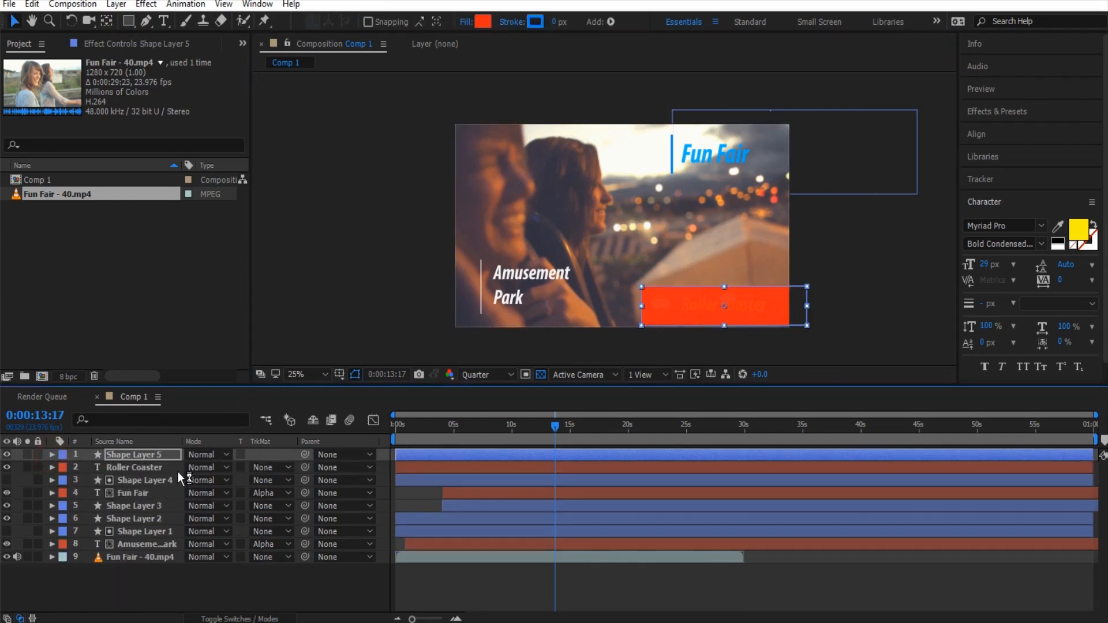
Set the Roller Coaster text layer's track matte to Alpha, using the rectangle covering it
click(173, 468)
click(267, 468)
click(305, 505)
Shift the Roller Coaster matte rectangle slightly right and move the text left until it is fully outside the matte
drag(691, 306, 660, 308)
click(660, 307)
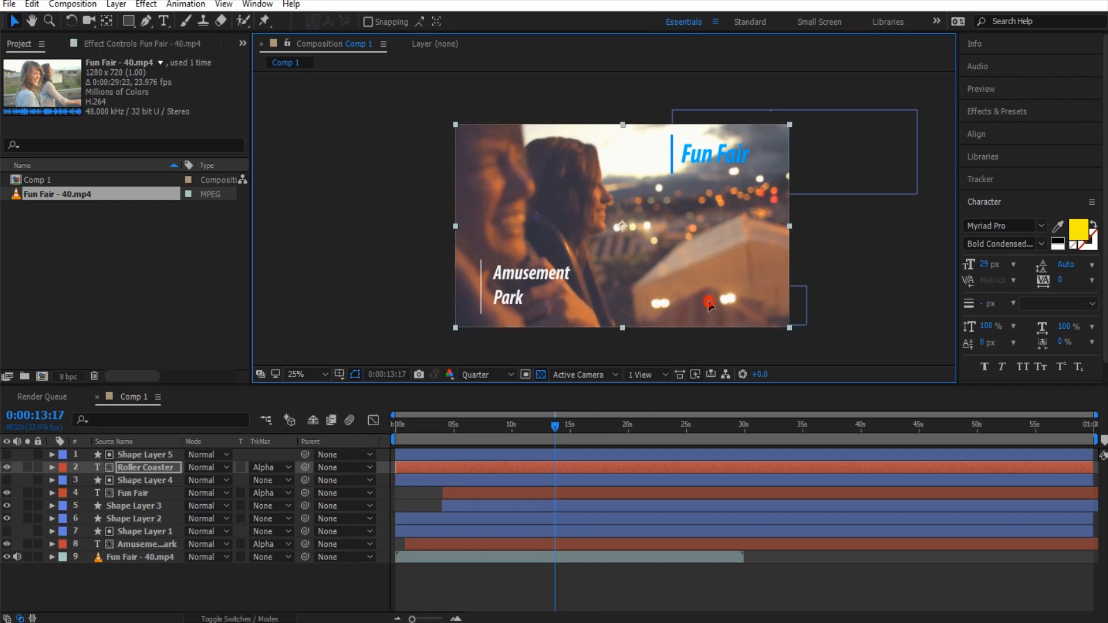
click(127, 455)
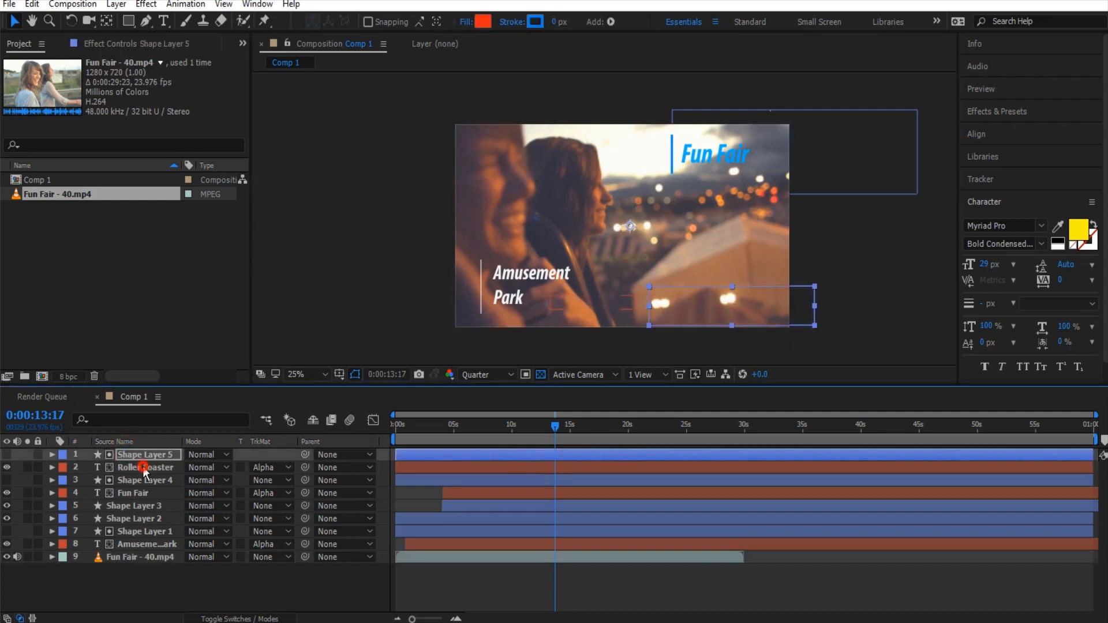
click(145, 468)
mouse_move(590, 316)
mouse_down()
mouse_move(747, 306)
mouse_move(597, 306)
mouse_up()
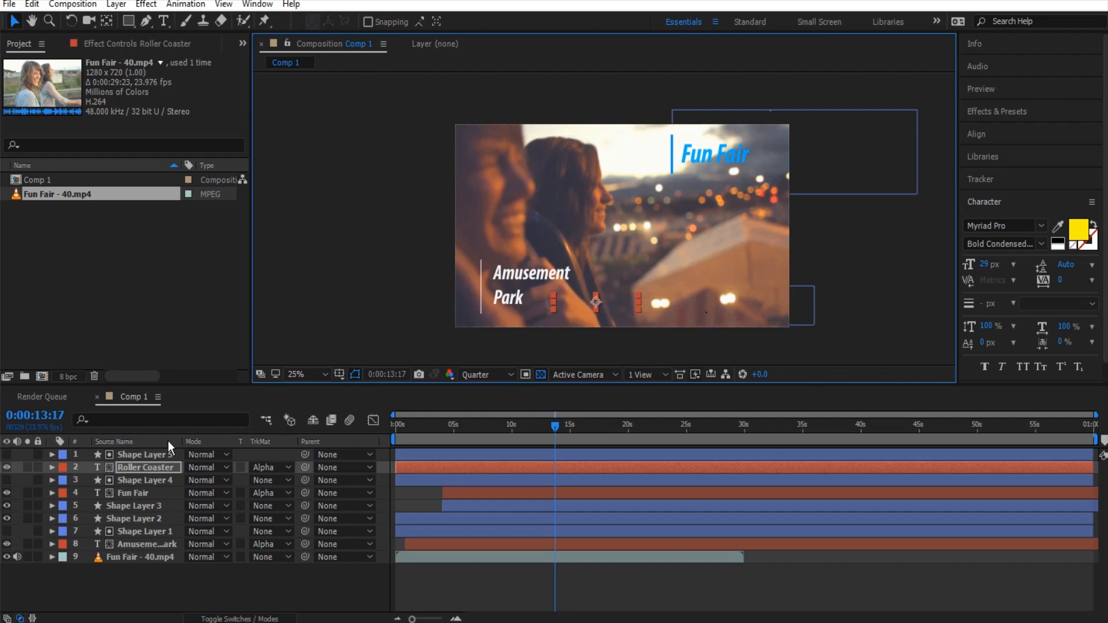
Keyframe the Roller Coaster text's position from 0:00:13:17 so that it slides right into its matte rectangle
key(p)
click(87, 480)
drag(555, 424, 564, 424)
drag(595, 303, 733, 304)
drag(564, 427, 557, 427)
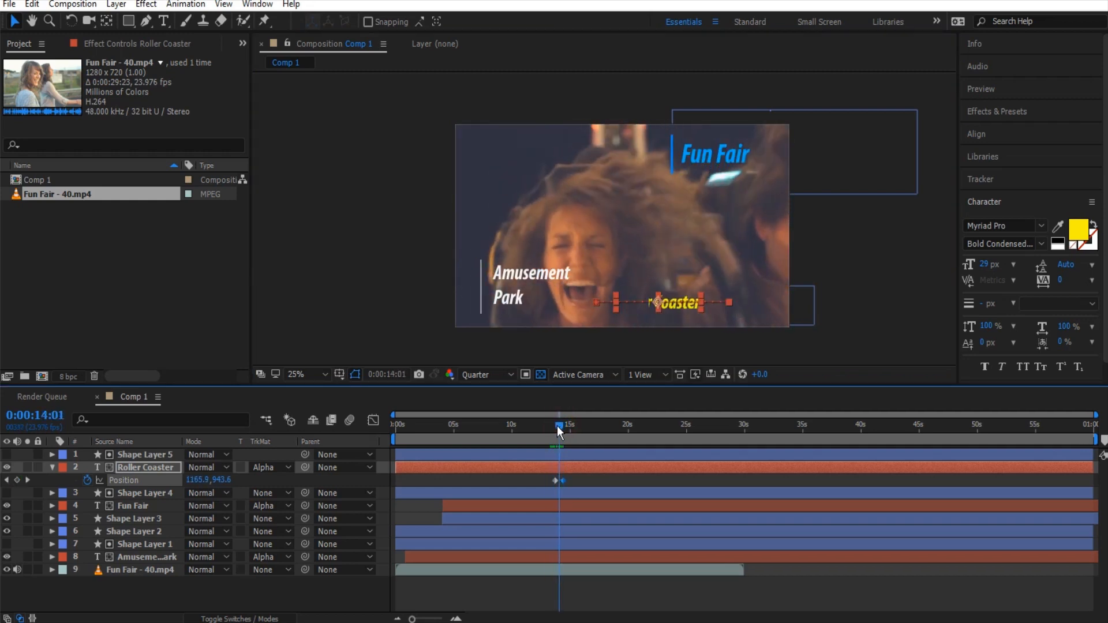
click(54, 468)
click(121, 455)
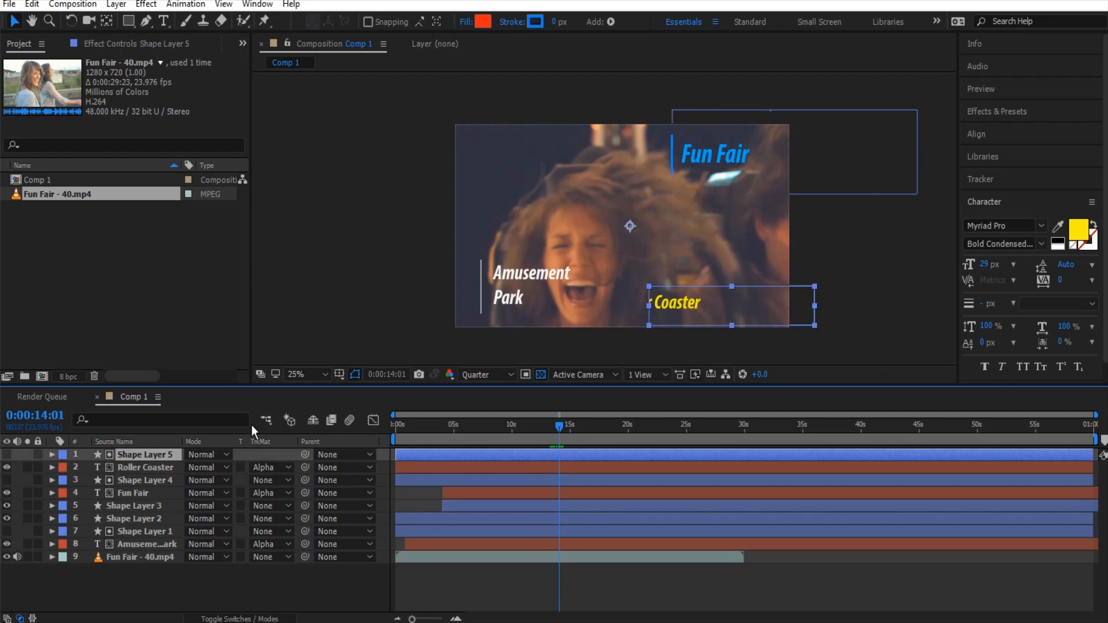
Duplicate the blue vertical line beside Fun Fair and place the copy at the left edge of the Roller Coaster matte
click(136, 505)
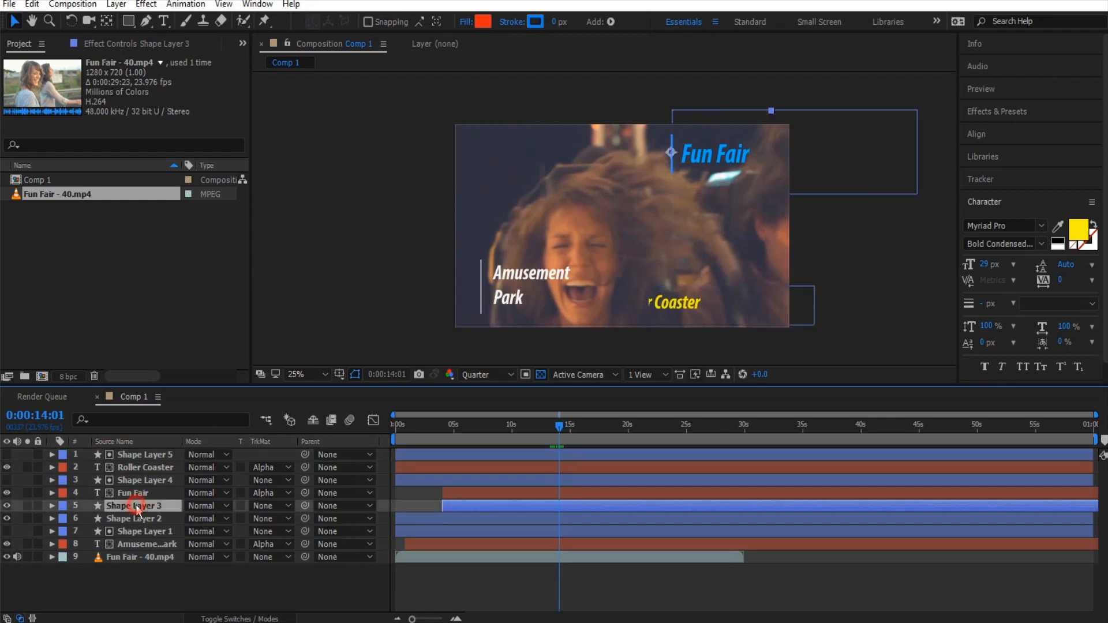
key(ctrl+d)
click(671, 172)
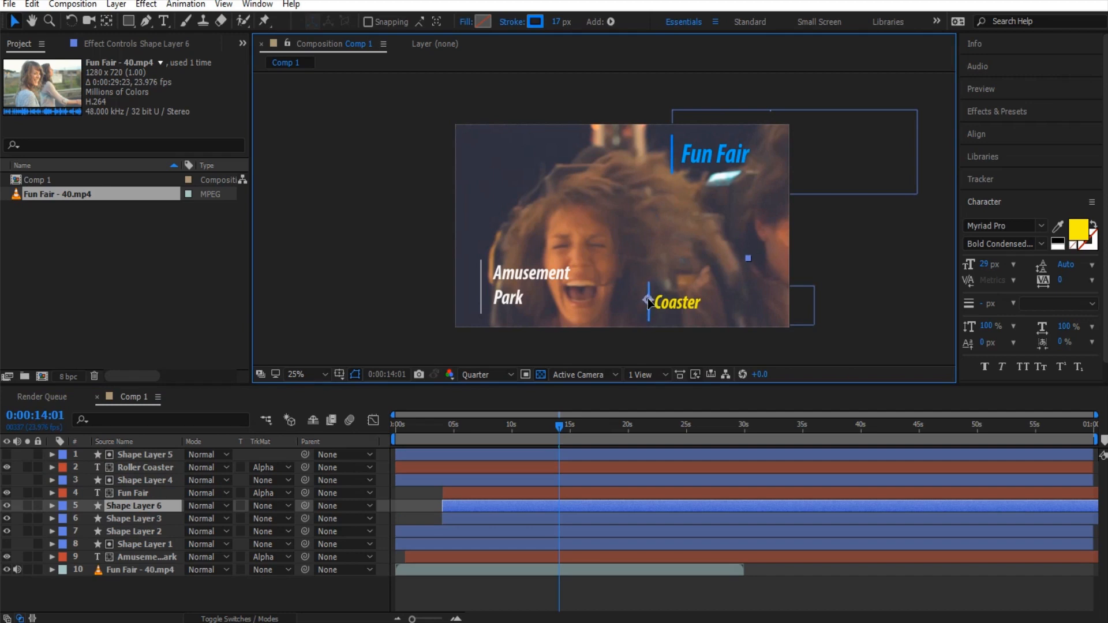
scroll(646, 318, up, 2)
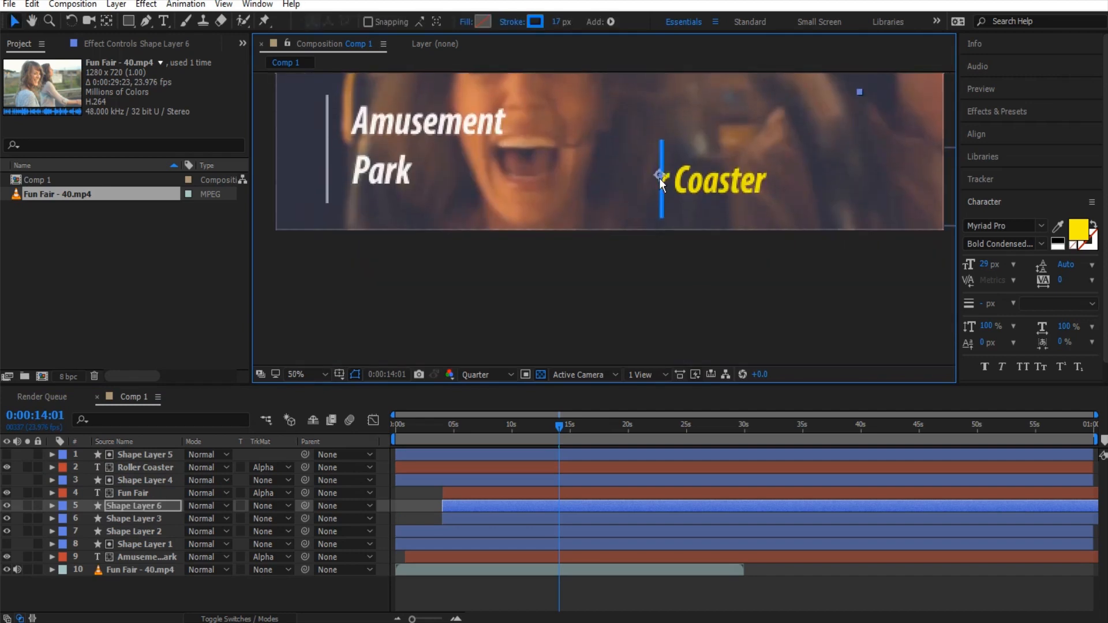
drag(653, 177, 658, 178)
Set the duplicated line's stroke color to yellow FFF600
click(536, 22)
text(FFF600)
click(547, 406)
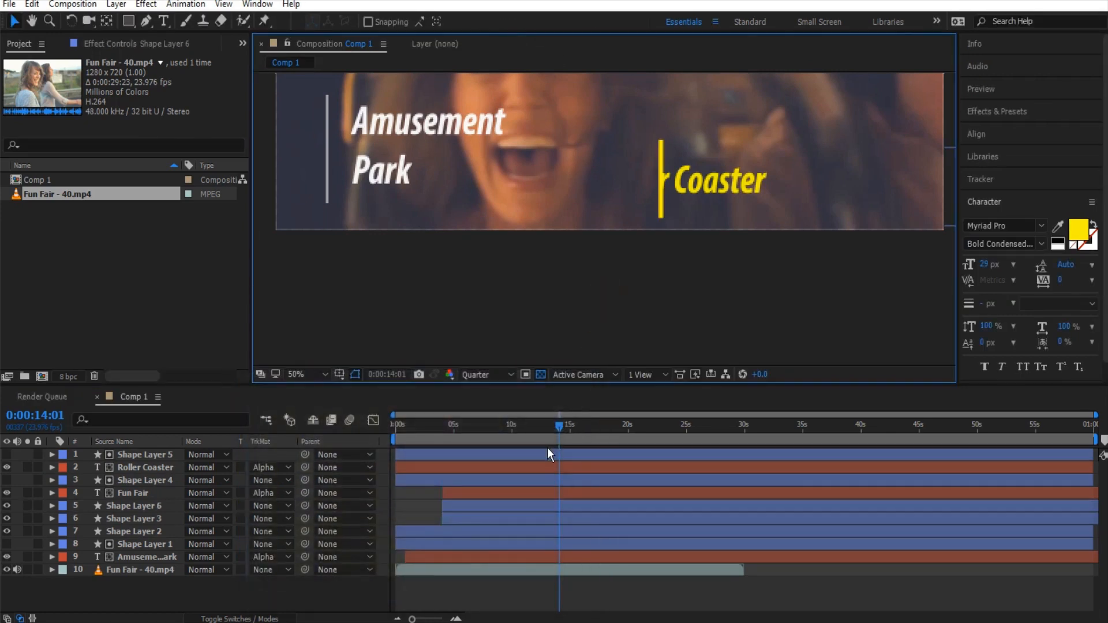
At 0:00:15:03, move the yellow line right until it stands directly beside the fully revealed Roller Coaster text
mouse_move(559, 428)
mouse_down()
mouse_move(577, 427)
mouse_move(549, 431)
mouse_move(564, 431)
mouse_up()
scroll(612, 319, down, 2)
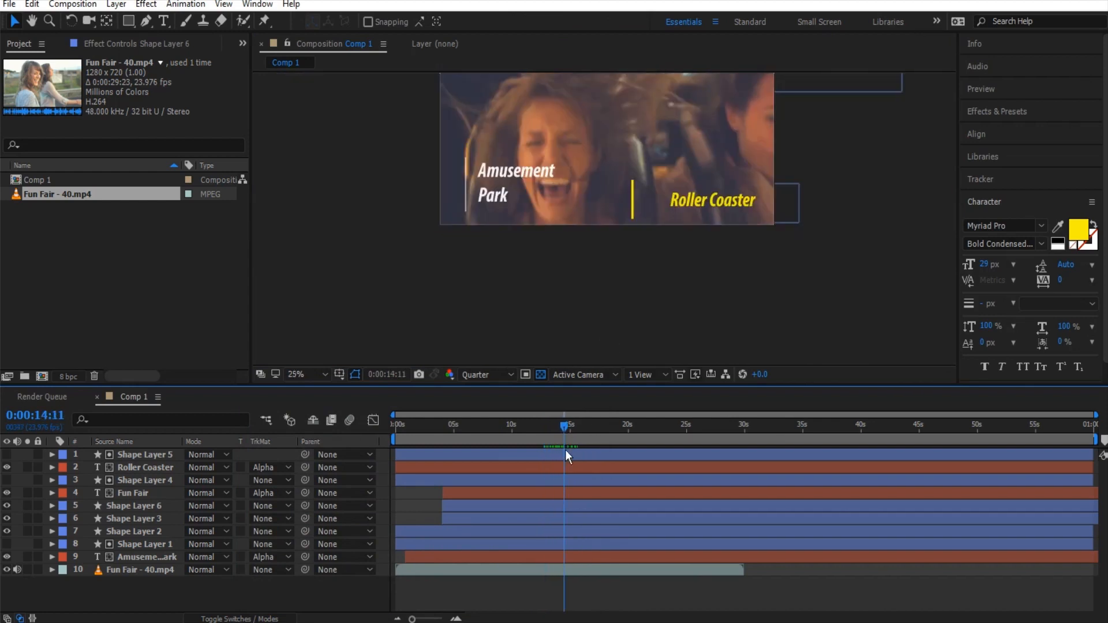
scroll(608, 283, down, 1)
scroll(604, 260, up, 1)
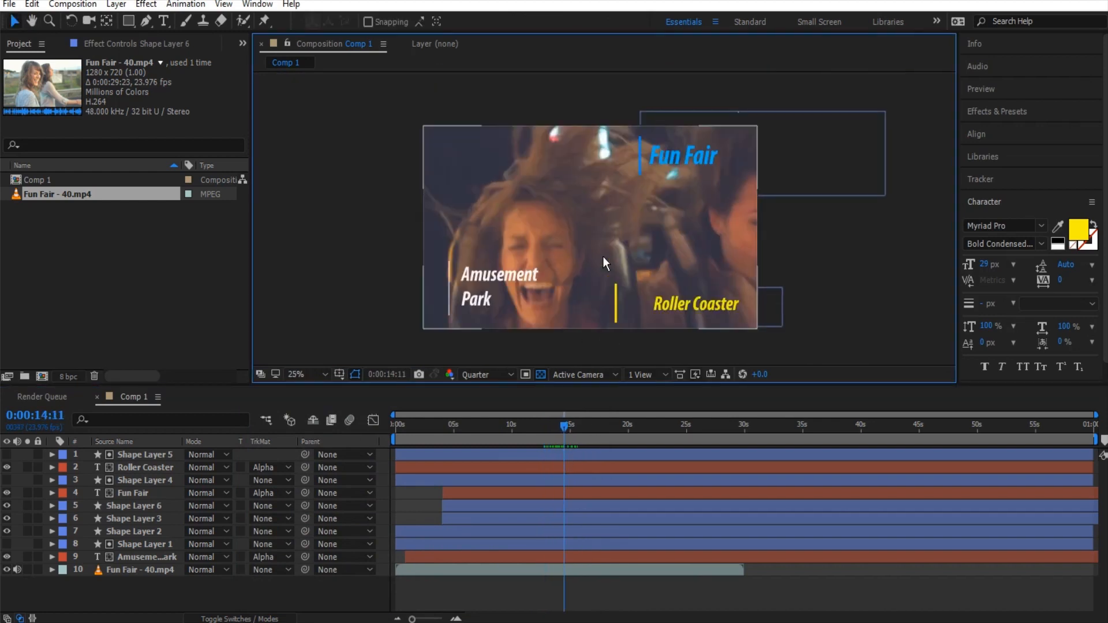
click(570, 428)
drag(570, 429, 573, 428)
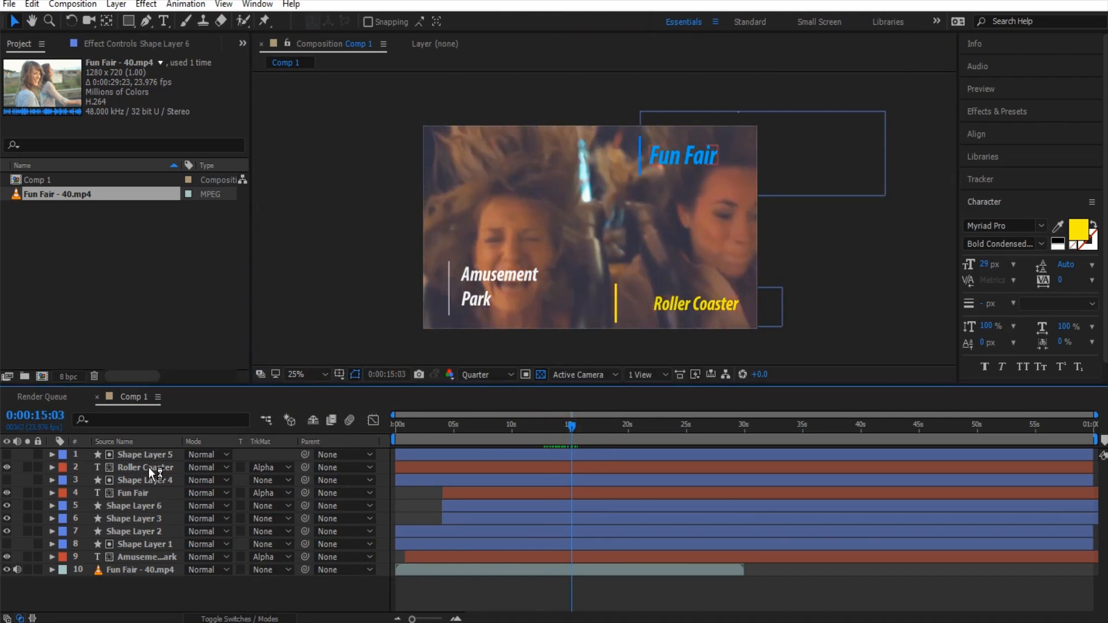
click(133, 506)
click(615, 300)
drag(642, 303, 653, 304)
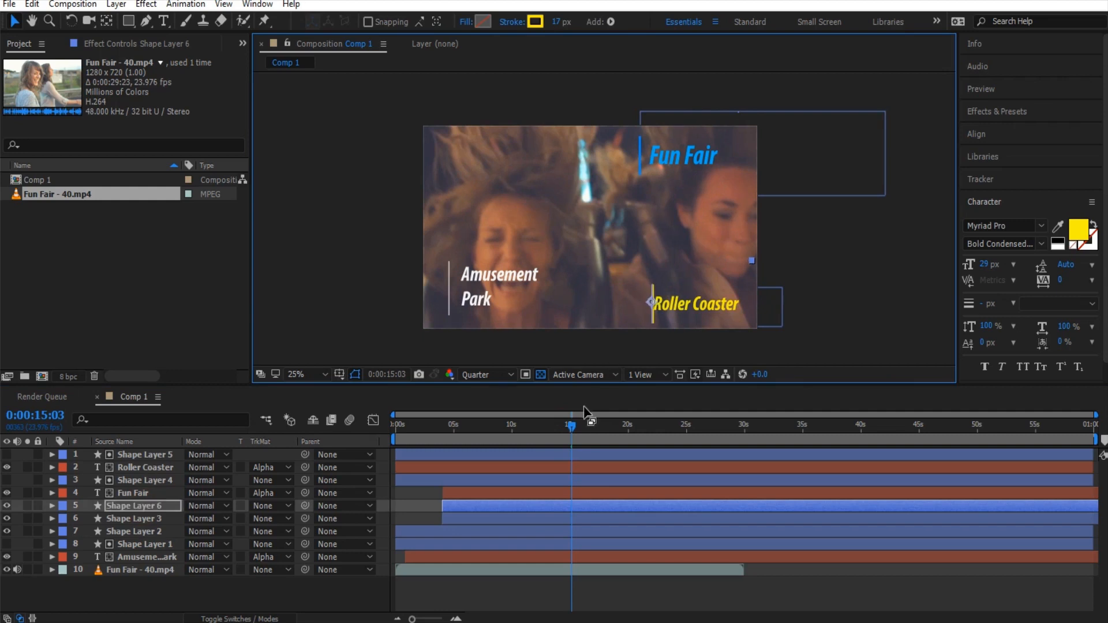
Shift the Roller Coaster matte rectangle slightly to the right so its left edge sits nearer the text's final position
drag(574, 430, 562, 427)
click(144, 455)
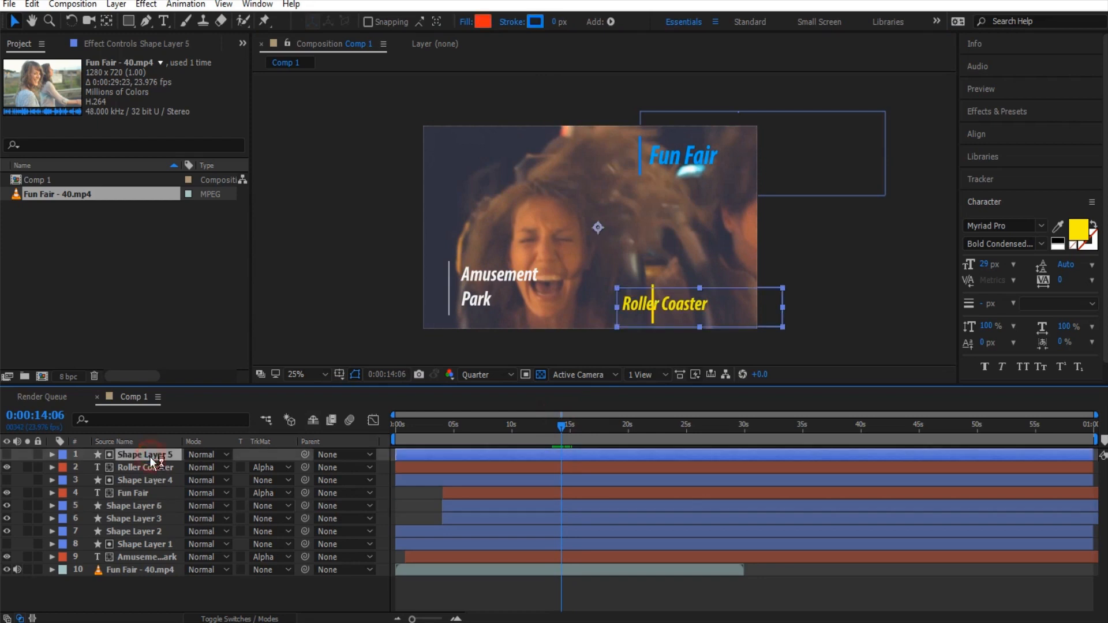
drag(717, 306, 740, 304)
mouse_move(559, 426)
mouse_down()
mouse_move(549, 425)
mouse_move(560, 425)
mouse_up()
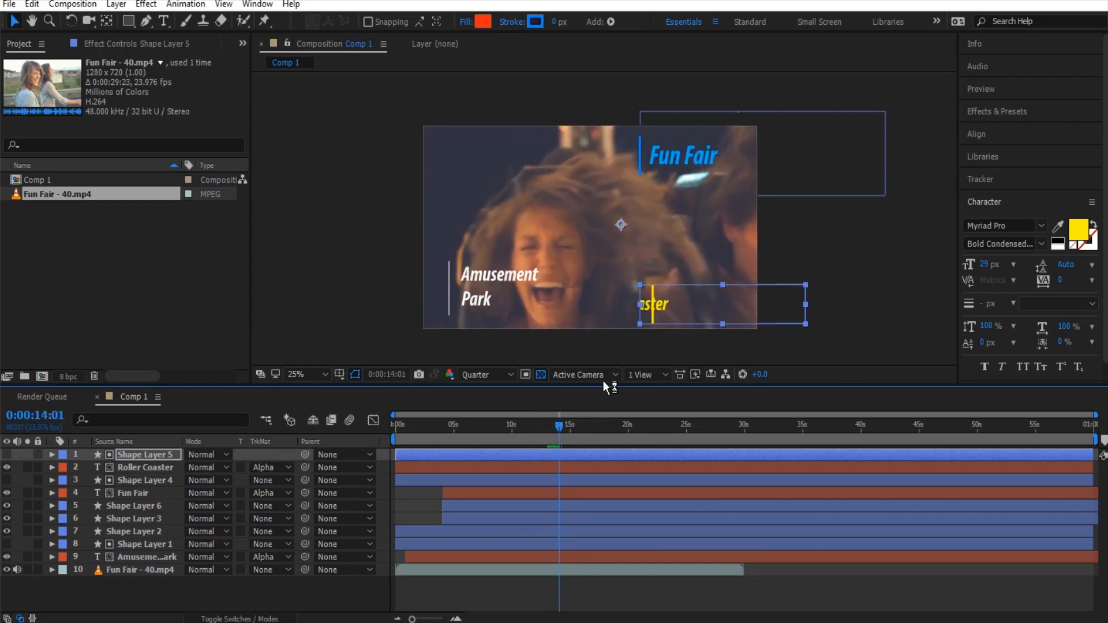
Nudge the yellow line left until it aligns with the left edge of the Roller Coaster matte rectangle
click(154, 508)
key(Left)
key(Left)
key(Left)
key(Left)
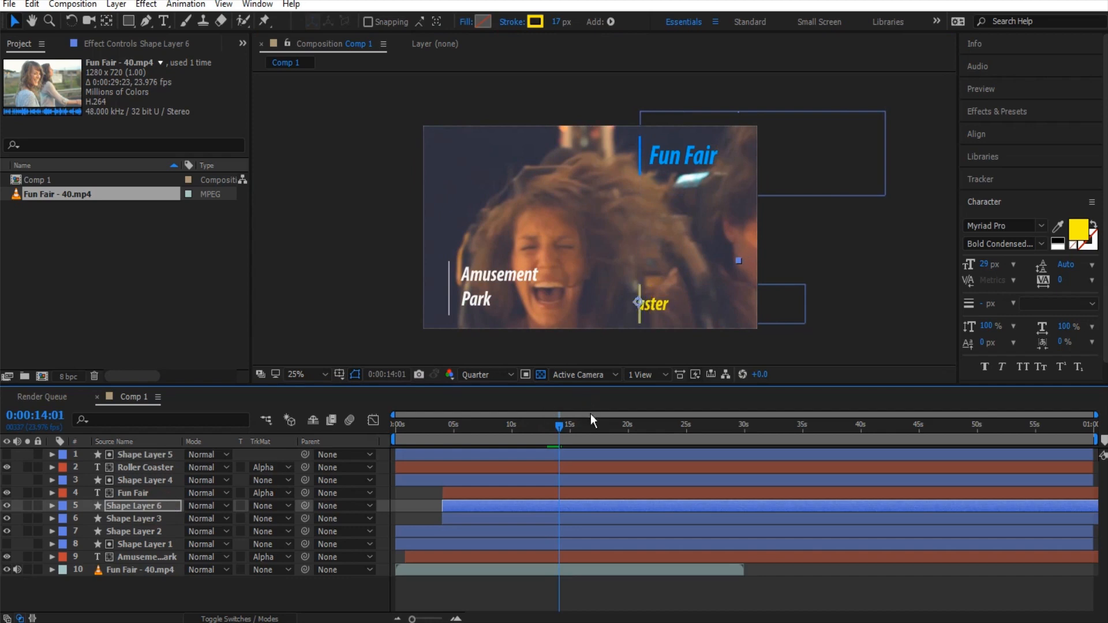
drag(557, 426, 571, 428)
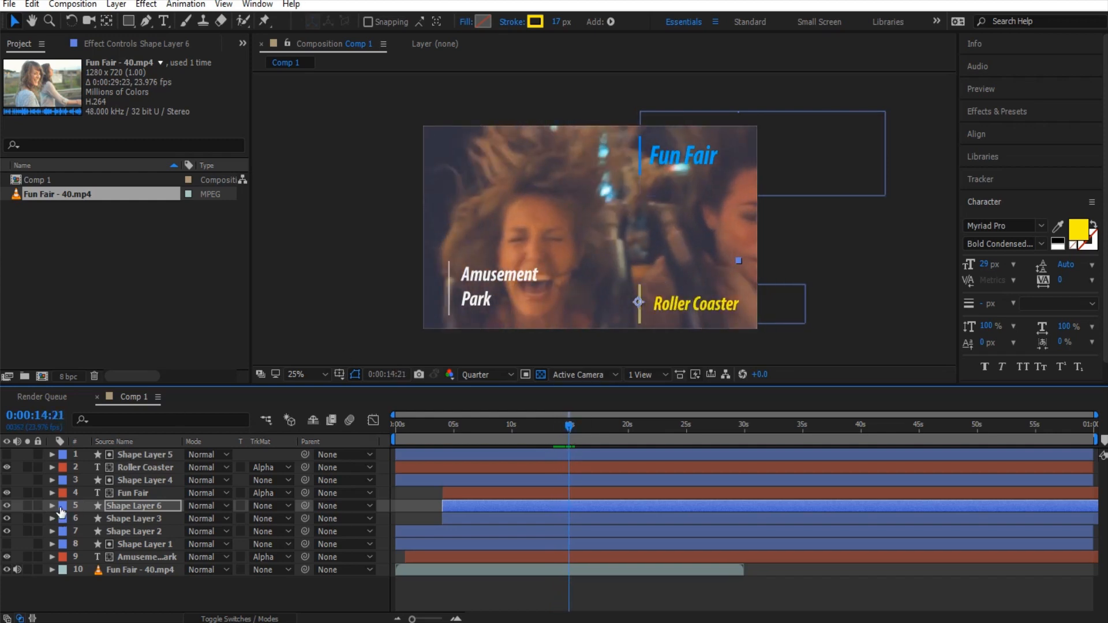
Shift the yellow line's layer in time to start at 0:00:13:12 and reveal its keyframes
drag(569, 431, 552, 429)
drag(504, 505, 603, 506)
key(u)
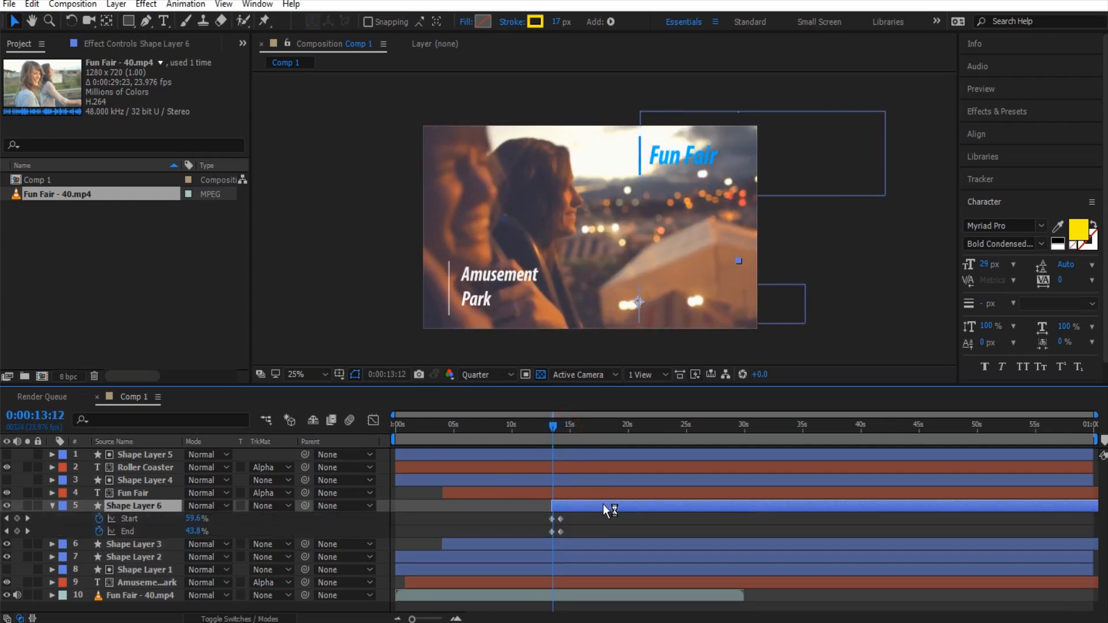
Play back the composition to review the title animations, and return to its first frame with the line layer collapsed
drag(552, 428, 712, 449)
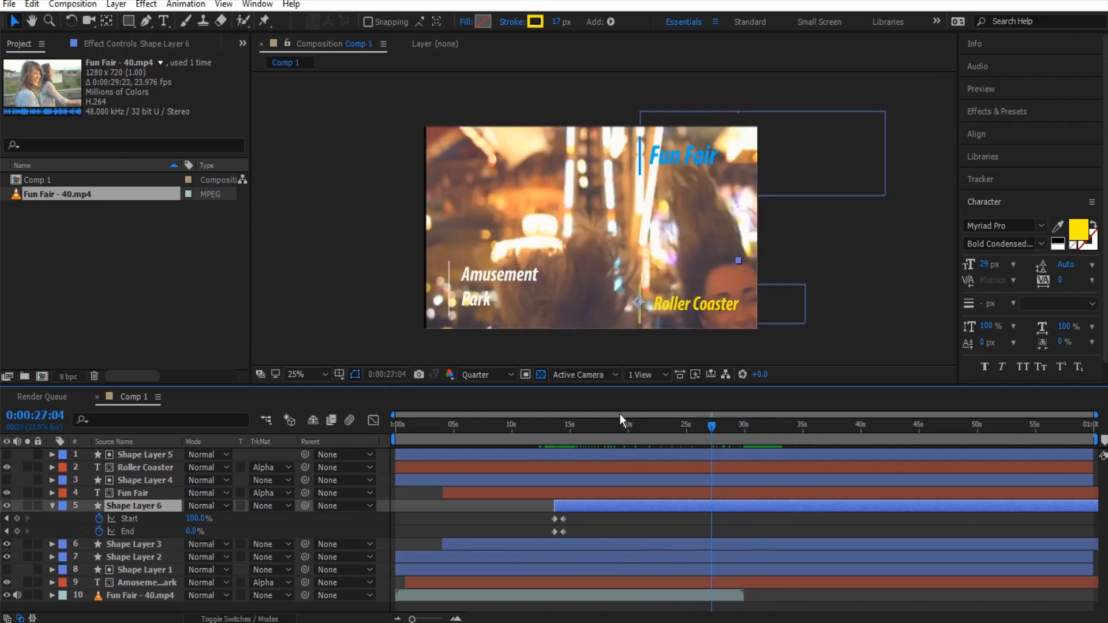
key(space)
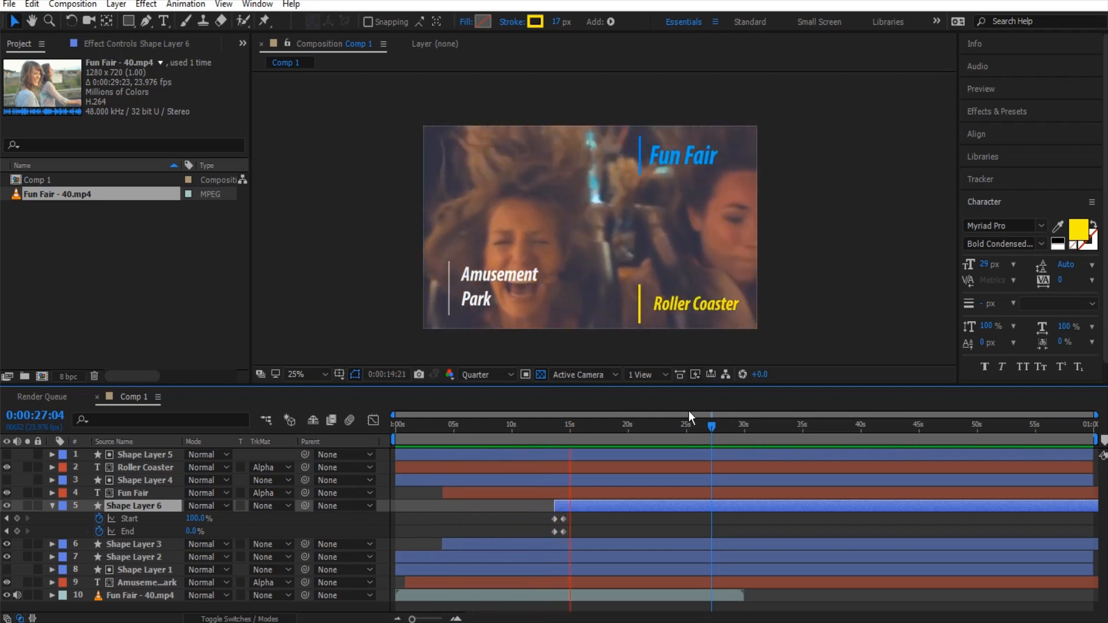
drag(710, 427, 386, 427)
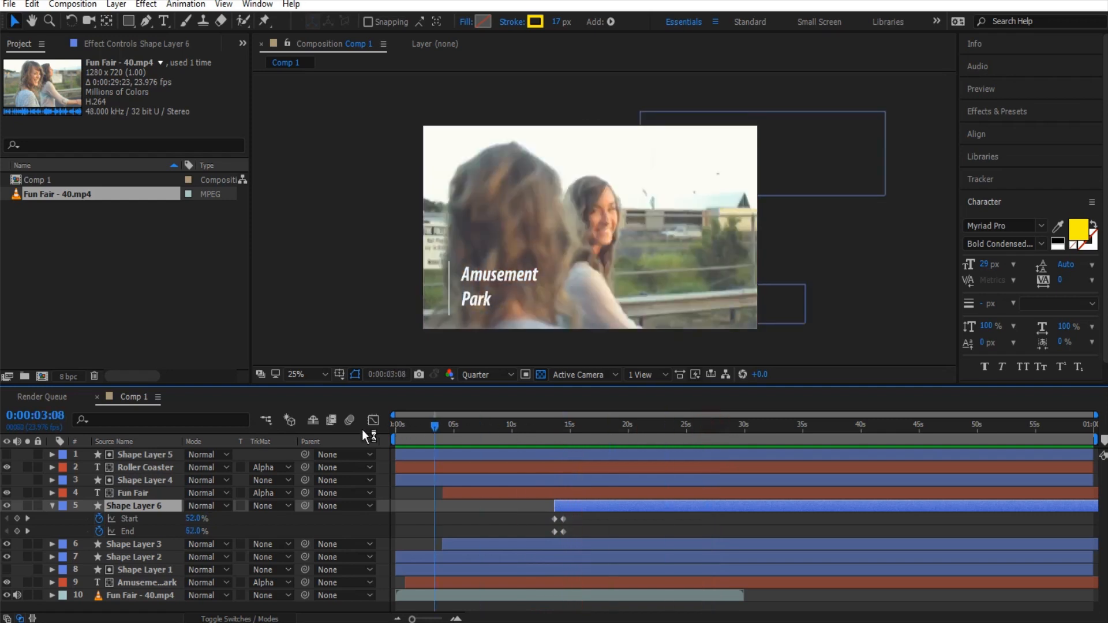
click(52, 506)
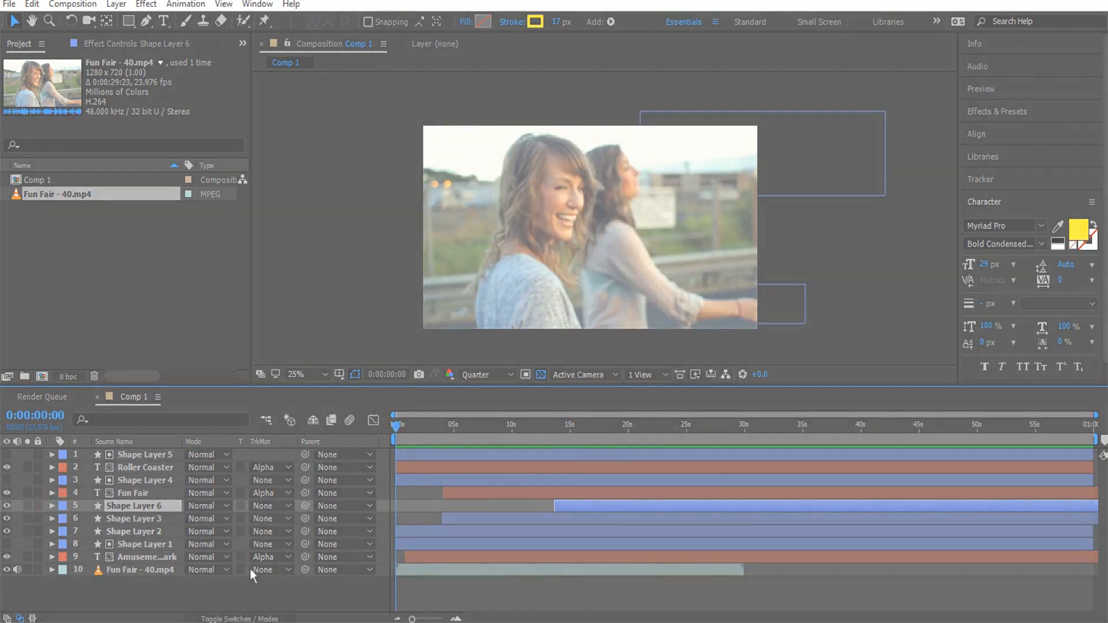